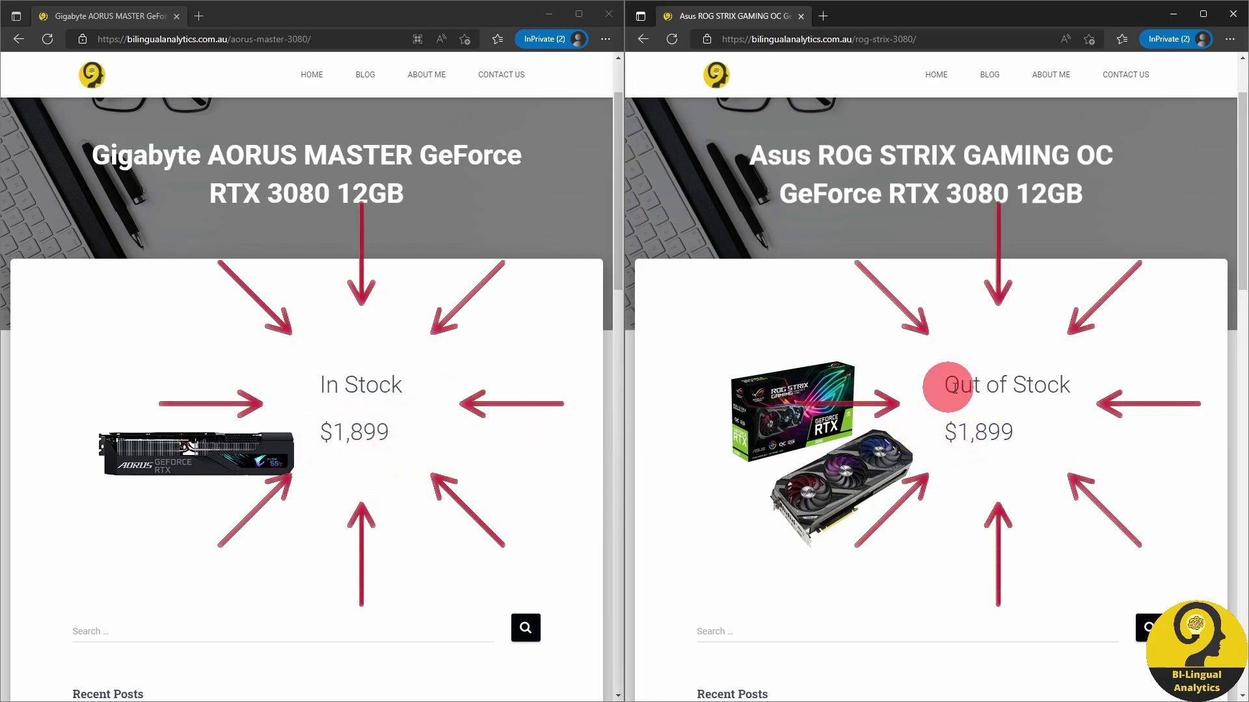
drag(934, 382, 1068, 384)
click(973, 306)
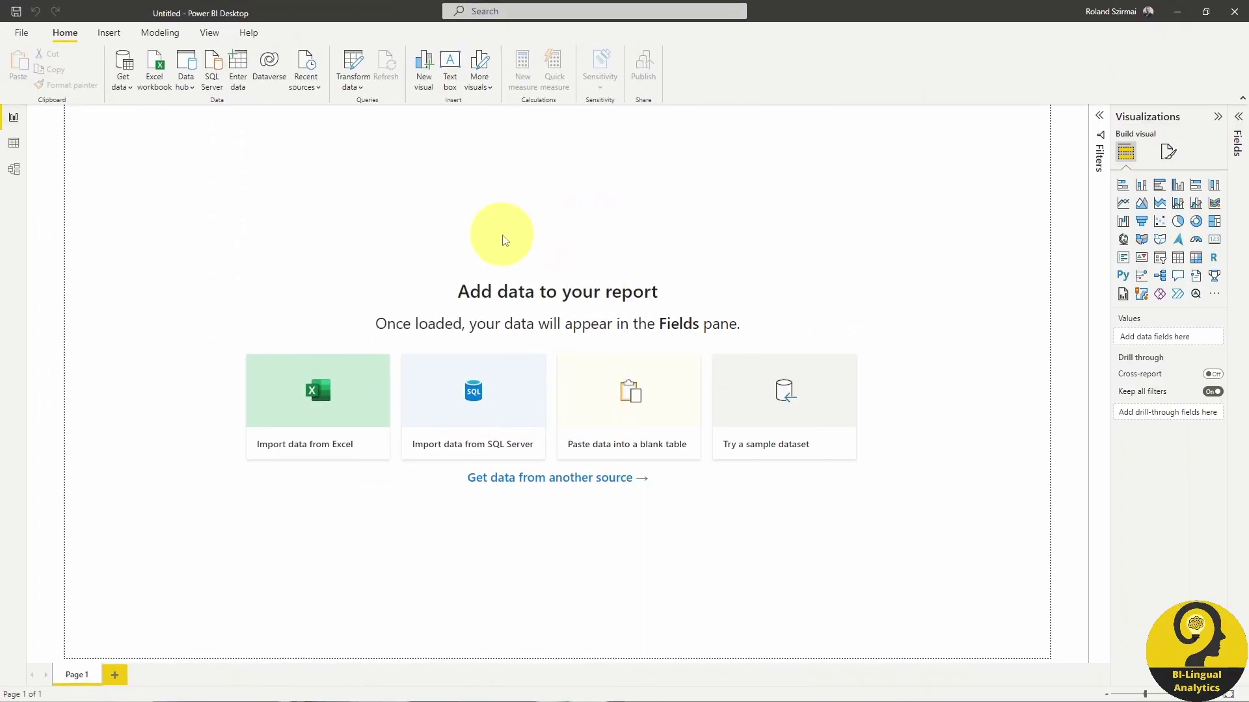
click(123, 82)
click(182, 273)
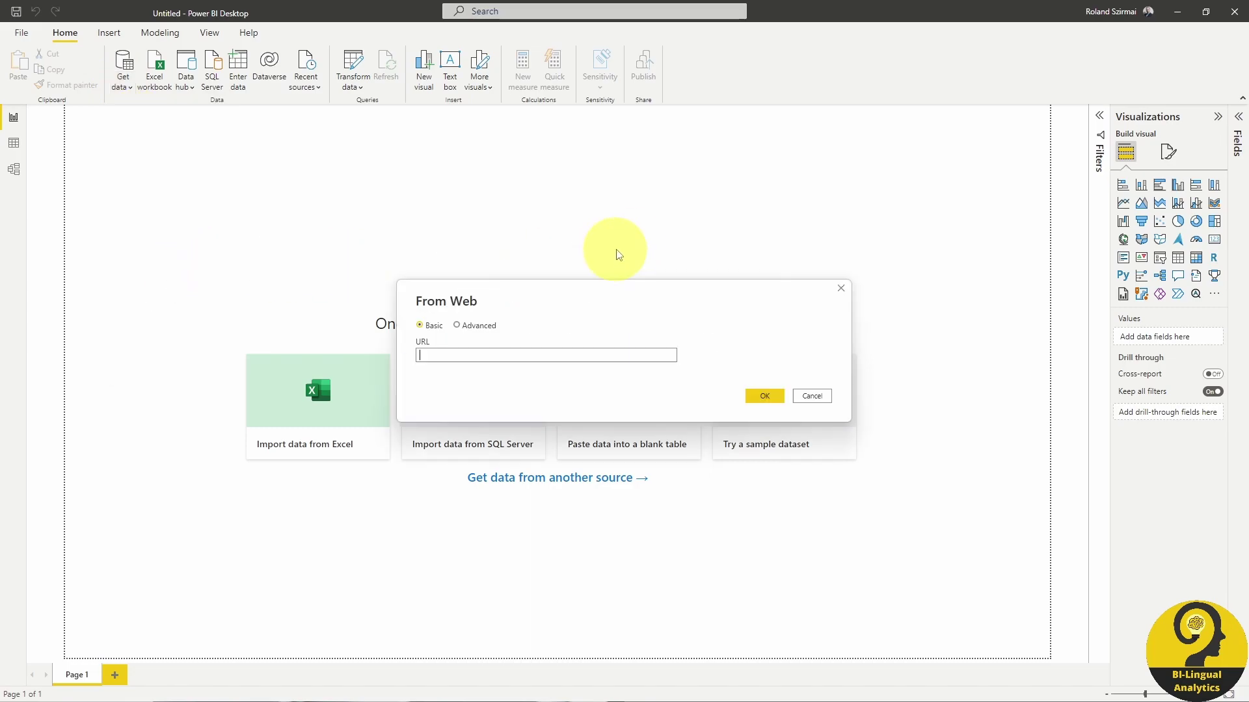
text(https://bilingualanalytics.com.au/aorus-master-3080/)
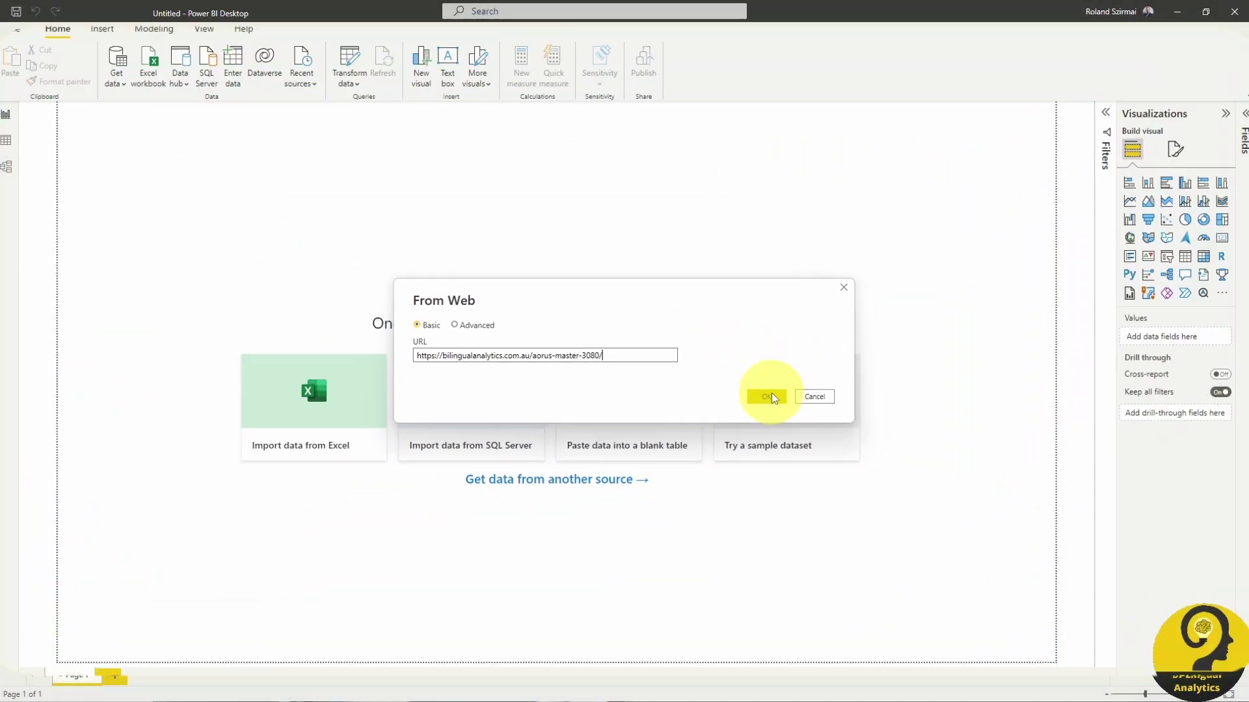
click(820, 406)
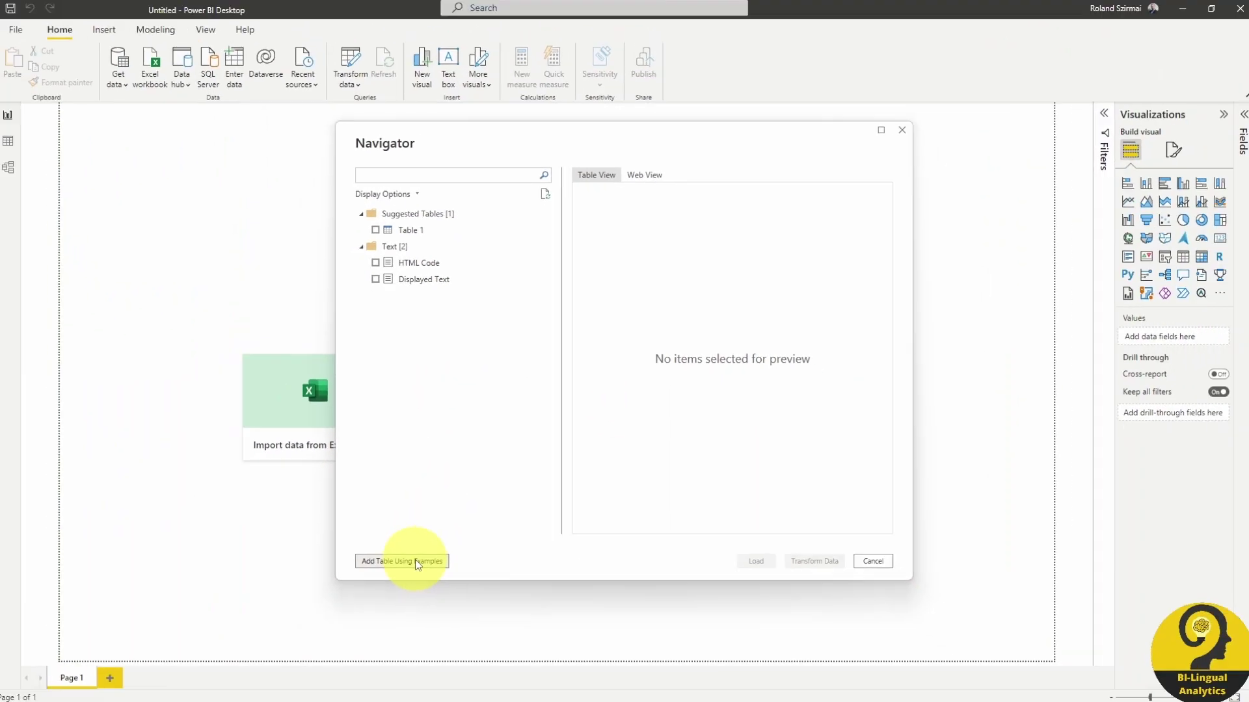
Step: Start a table from examples for the page and name its three columns GPU, Status and Price
click(372, 606)
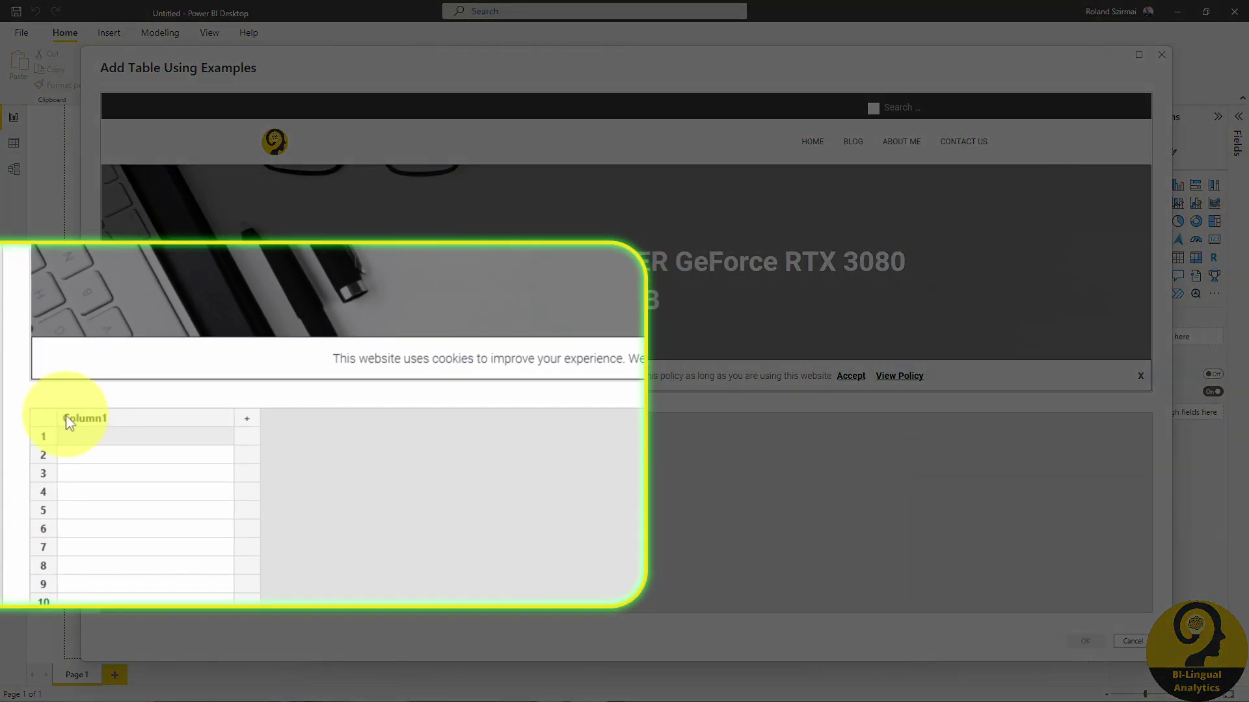
double_click(125, 420)
text(GPU)
key(Tab)
text(Status)
key(Tab)
text(Price)
key(Return)
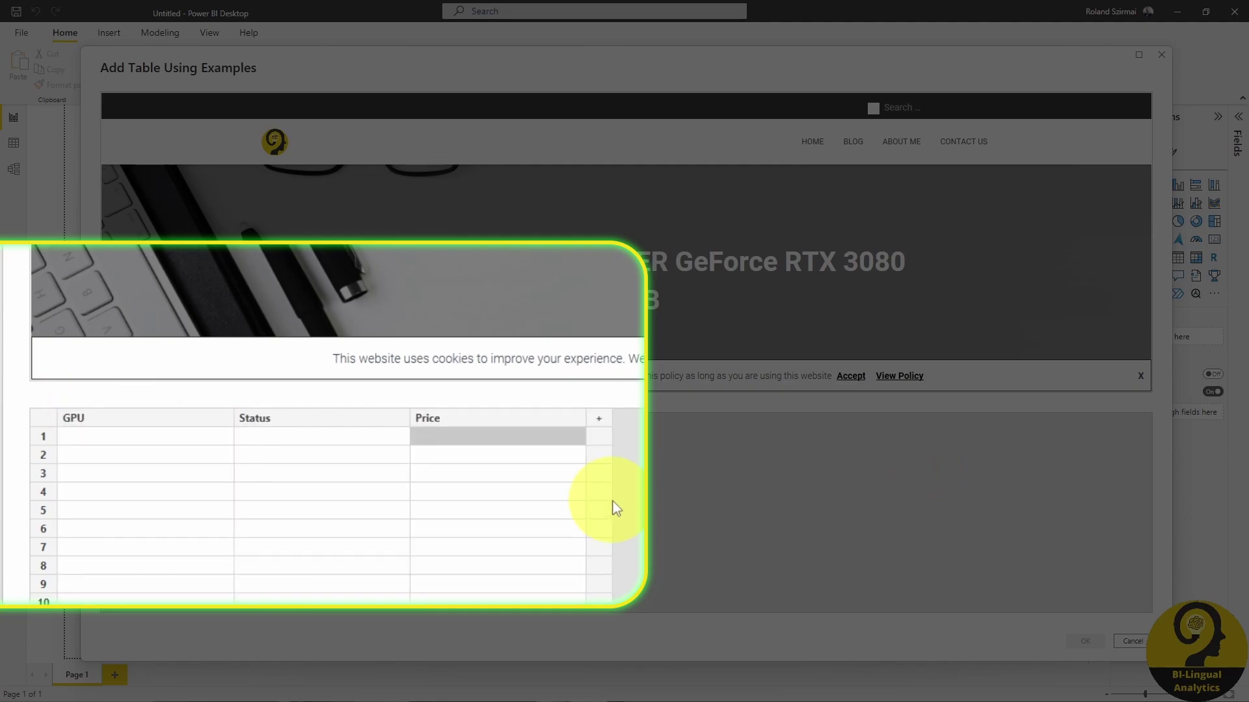
Step: Fill the first example row with Gigabyte AORUS MASTER GeForce RTX 3080 12GB, In Stock and $1,899
click(182, 439)
text(Gigaby)
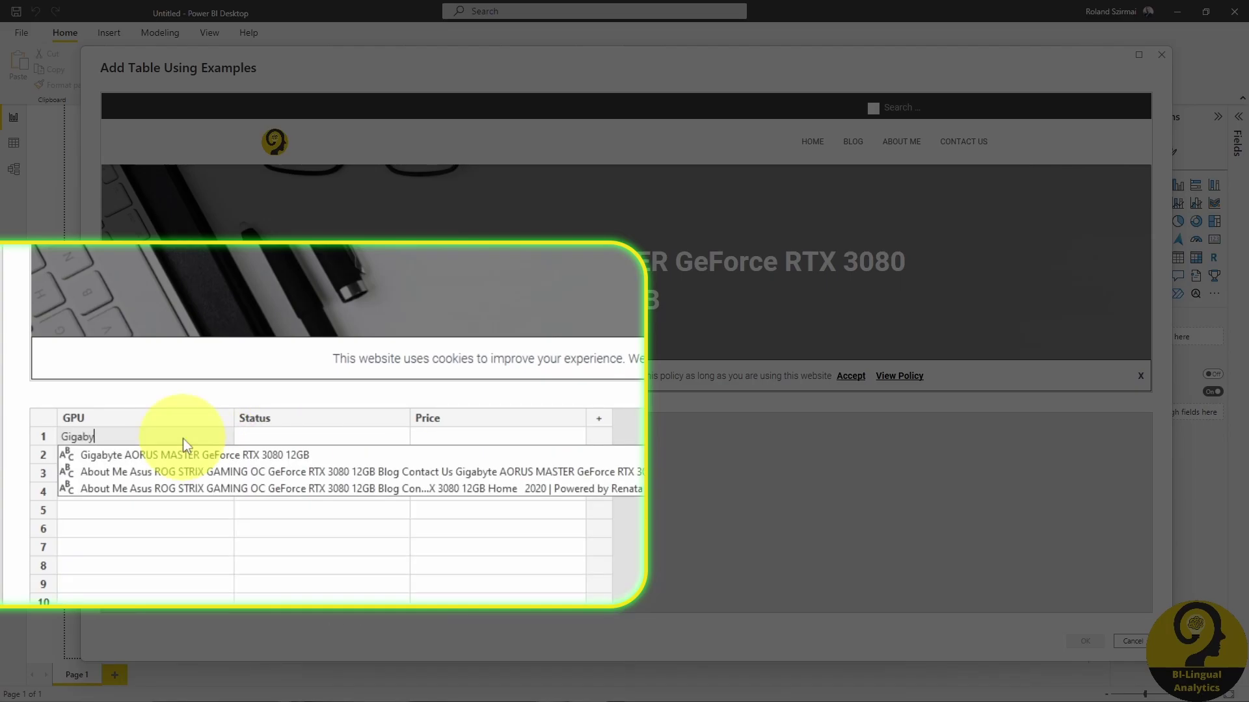
click(188, 456)
key(Tab)
text(In Sto)
click(316, 455)
click(454, 436)
text(1)
click(463, 454)
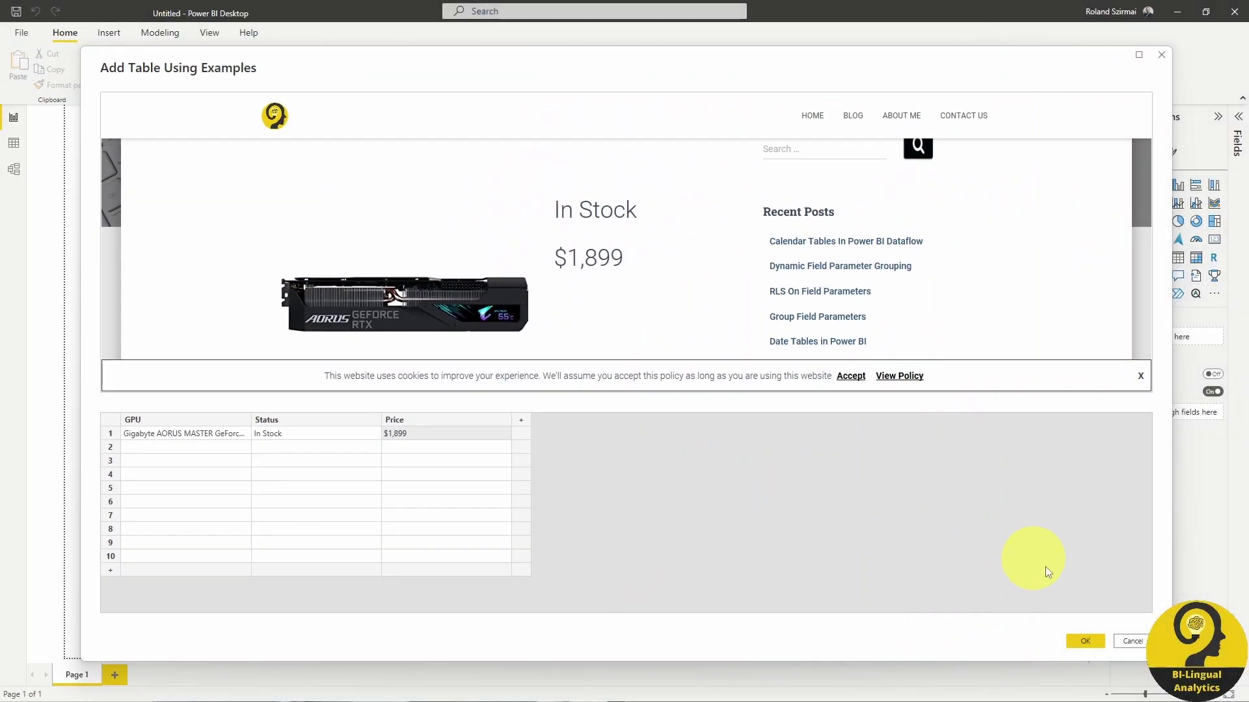
Step: Accept the example table, bring it into the Power Query Editor and rename the query Aorus Master
click(1085, 640)
click(825, 559)
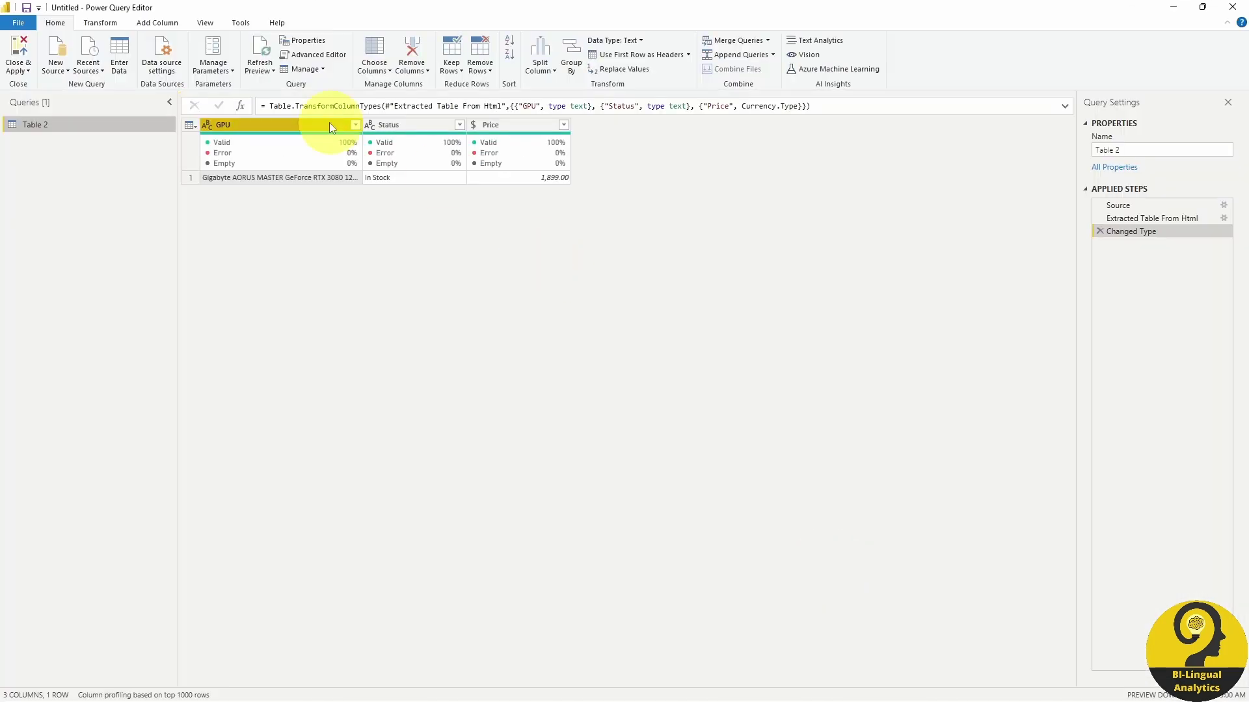
drag(322, 125, 424, 125)
drag(1120, 150, 1070, 153)
text(Aorus Master)
key(Return)
click(56, 65)
click(84, 242)
click(762, 393)
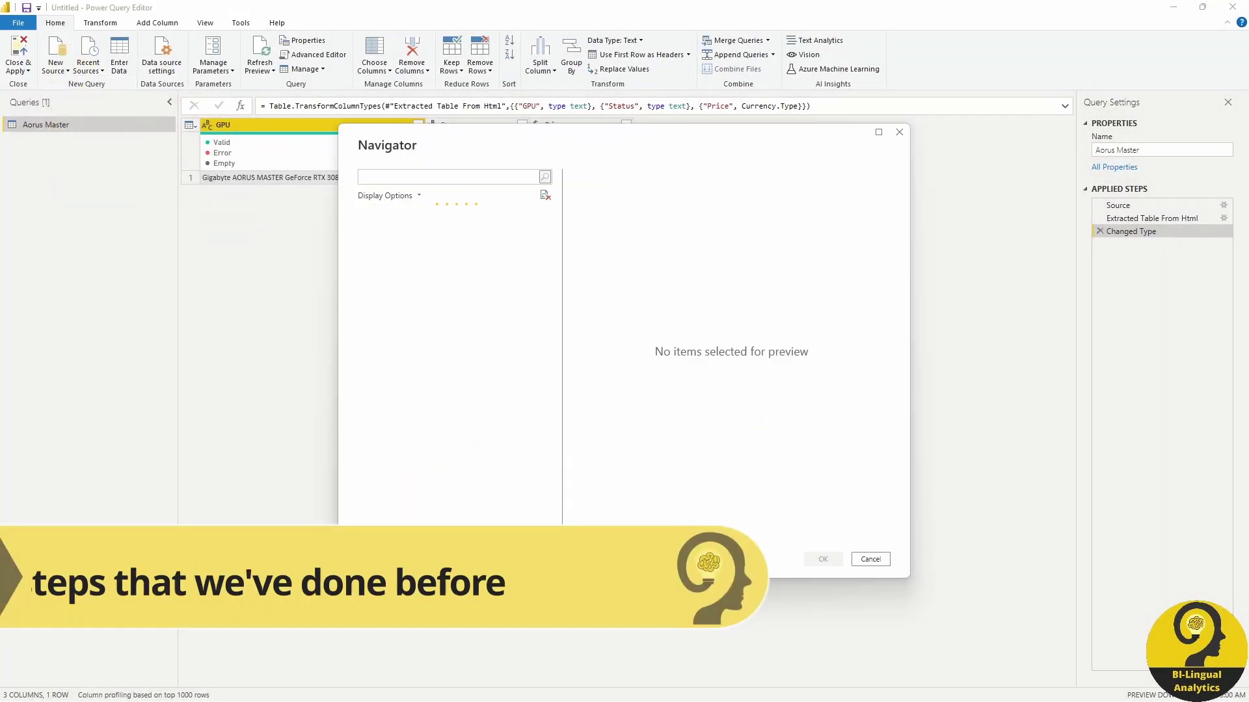
Step: Start a table from examples for the ROG Strix page with the columns GPU, Status and Price
click(384, 560)
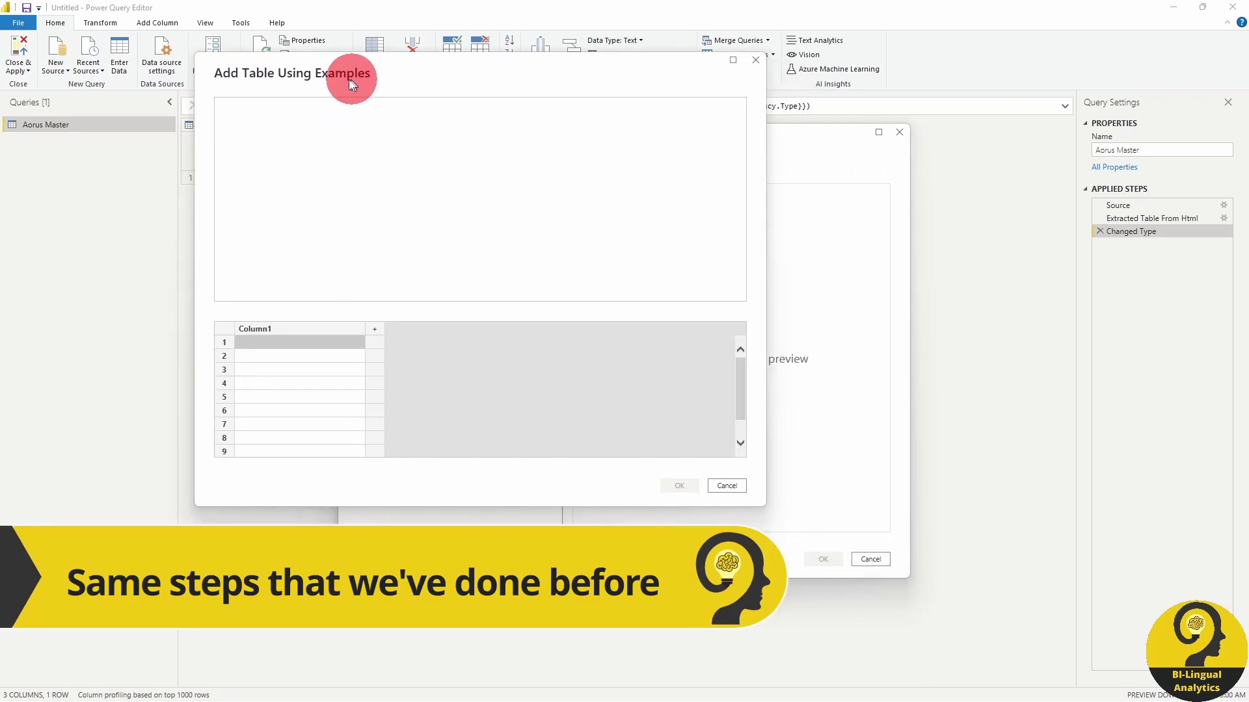
double_click(307, 423)
text(GPU)
key(Tab)
text(Status)
key(Tab)
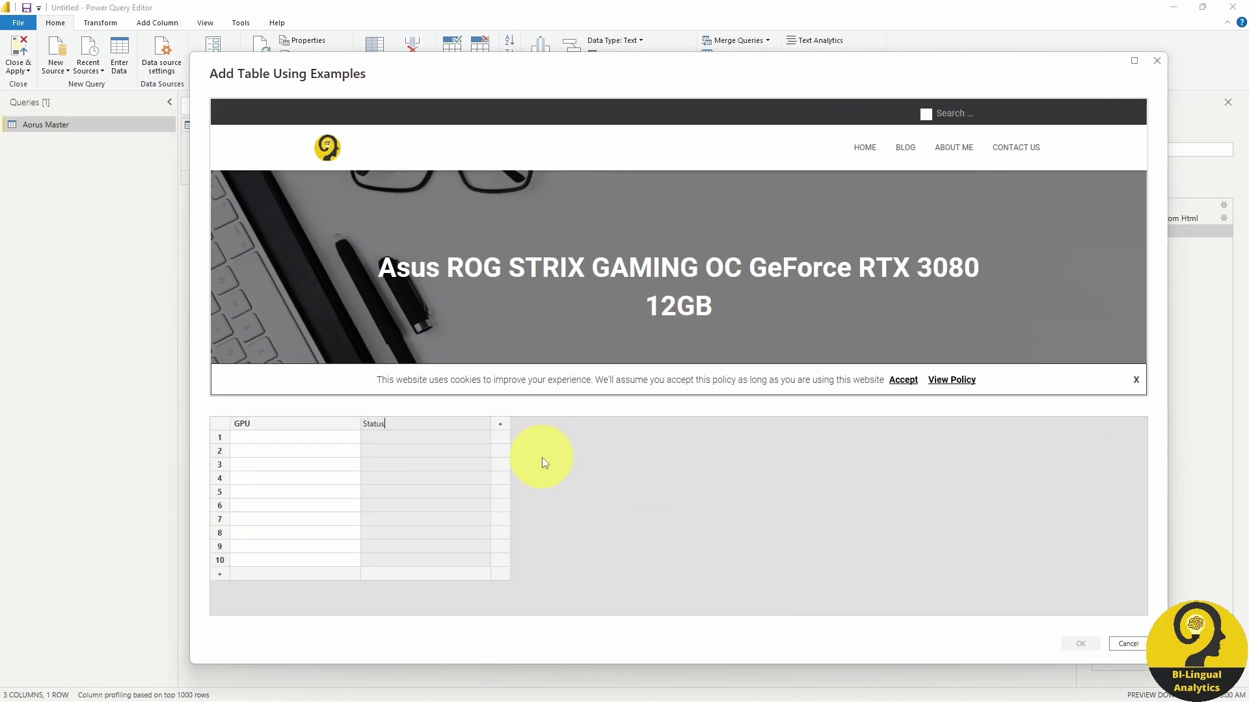
text(rice)
Step: Fill the first example row with the Asus ROG STRIX GAMING OC name, Out of Stock and $1,899
double_click(279, 437)
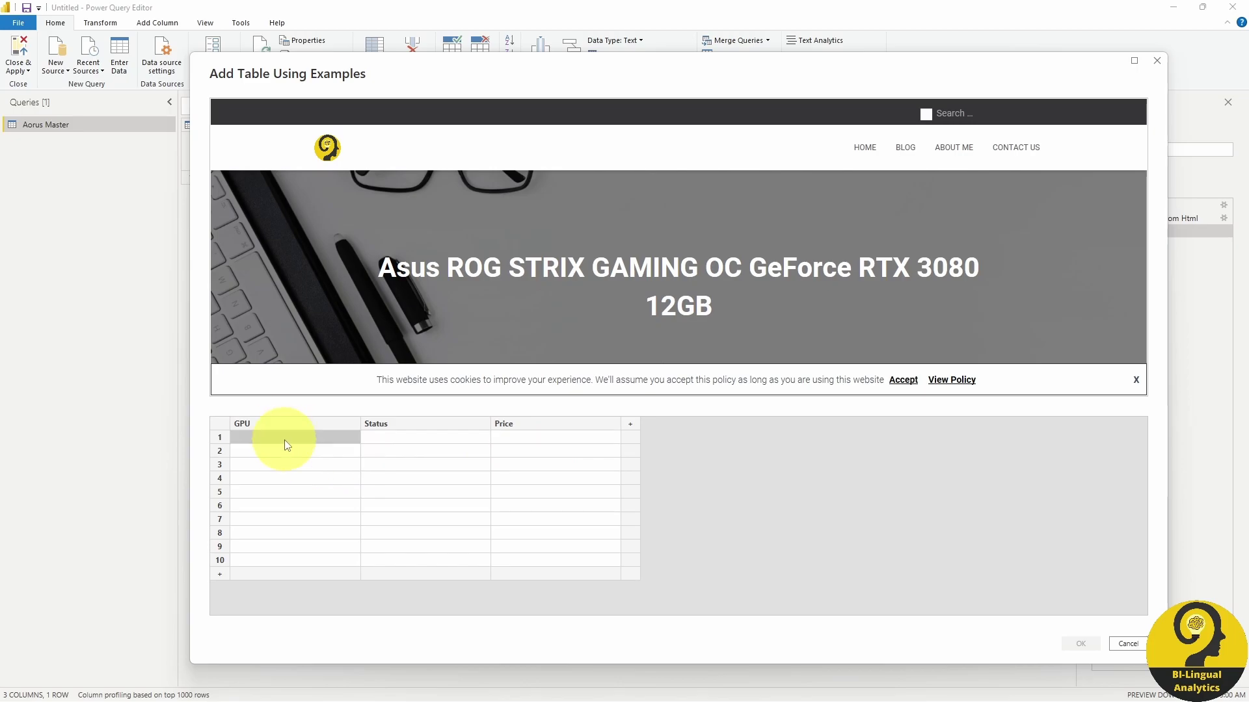
click(286, 448)
double_click(434, 438)
text(out)
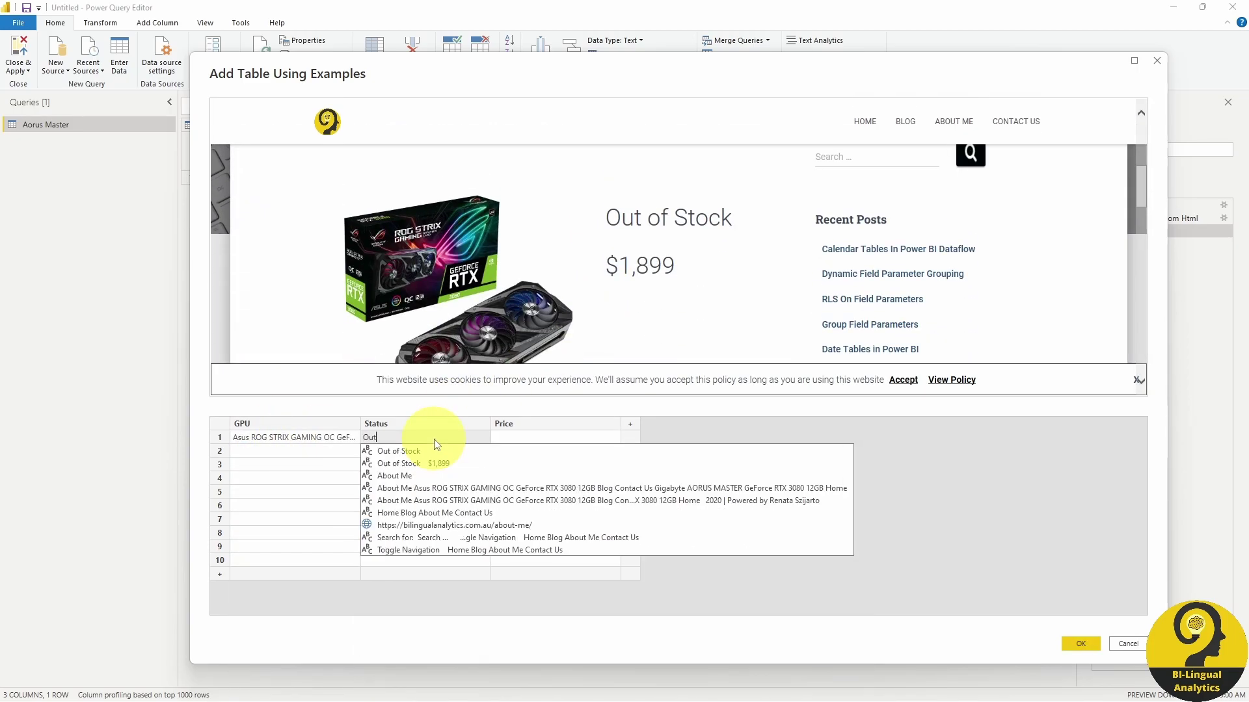
key(Return)
double_click(530, 437)
click(518, 451)
Step: Accept the second example table, import it and rename the query ROG Strix
click(1081, 644)
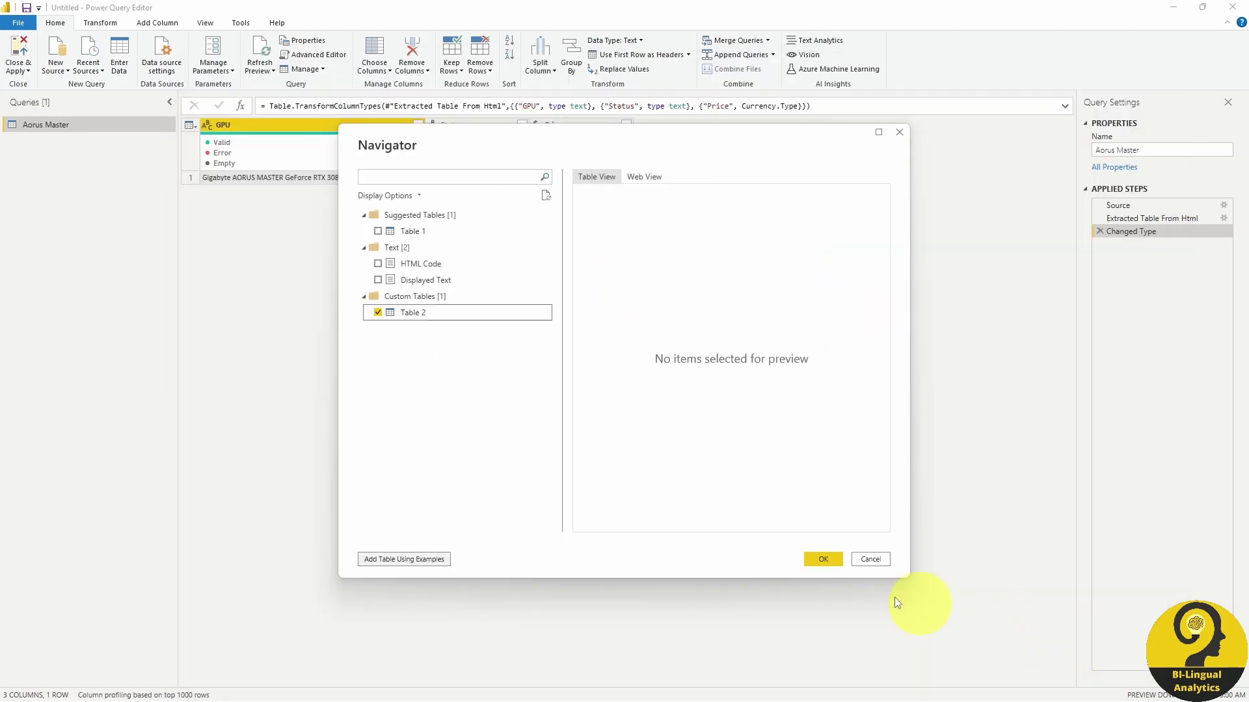
click(822, 558)
click(1120, 150)
text(ROG St)
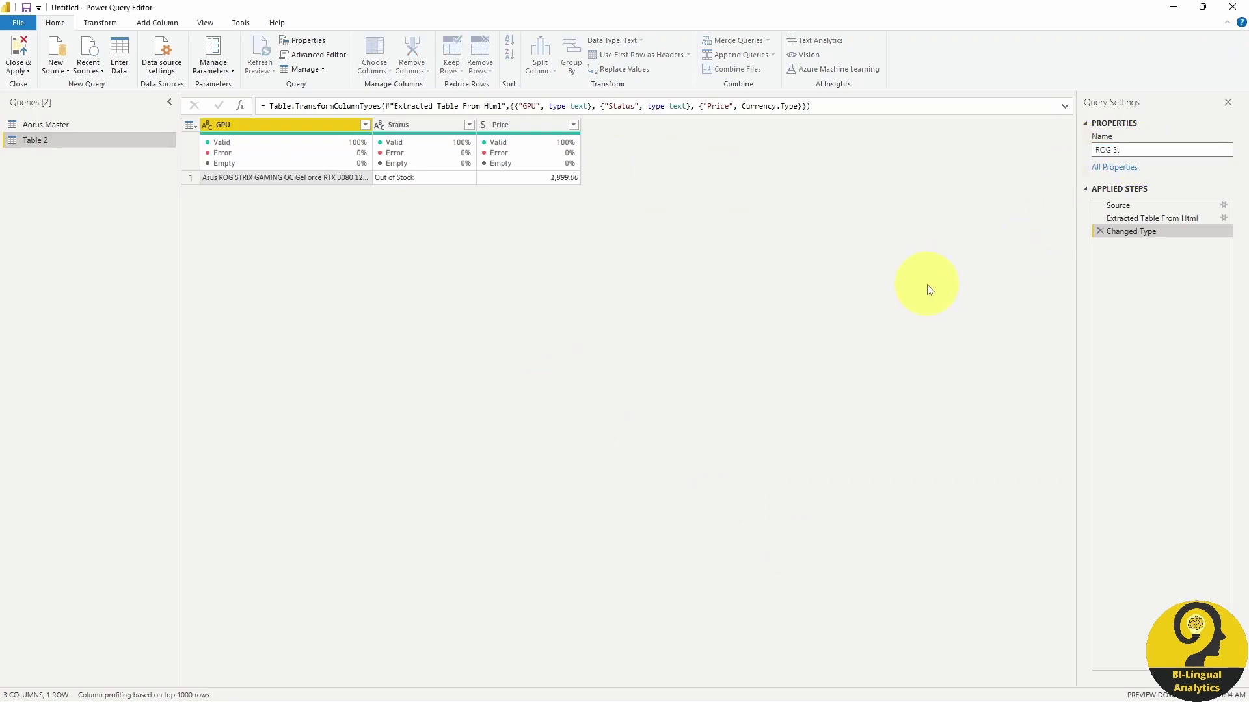
text(rix)
key(Return)
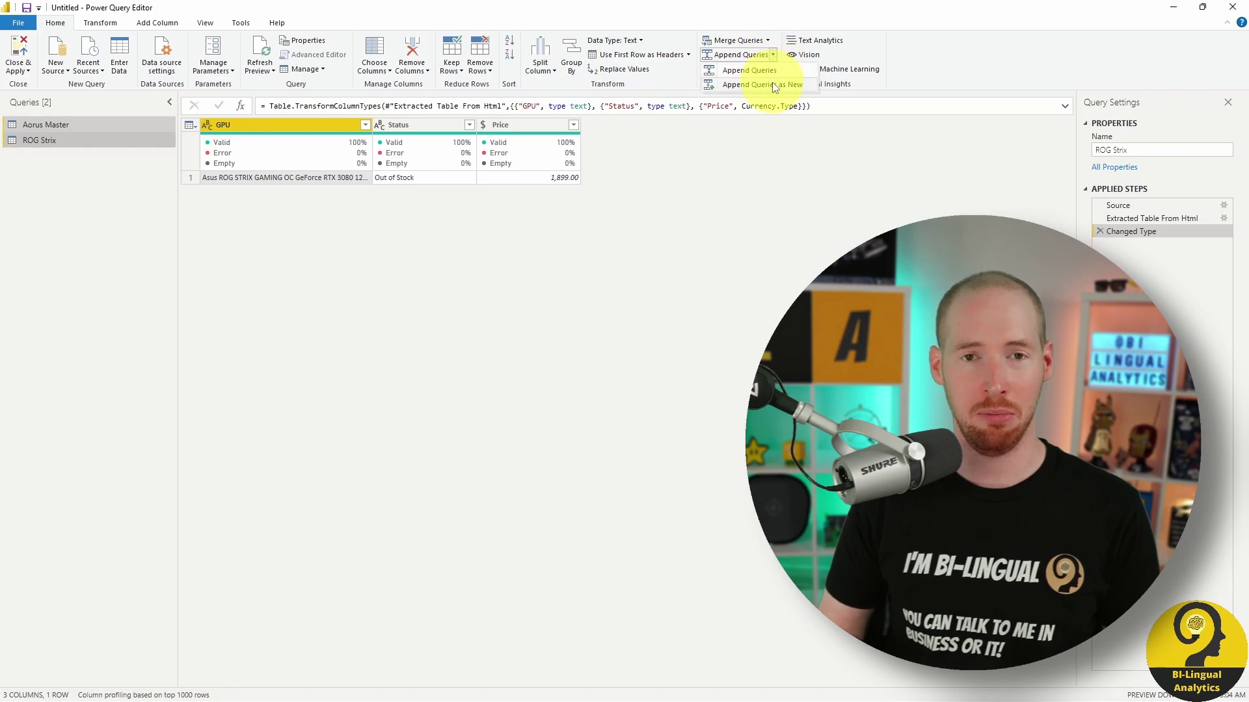
Step: Append the ROG Strix and Aorus Master queries into a new query
click(740, 54)
click(544, 390)
click(513, 404)
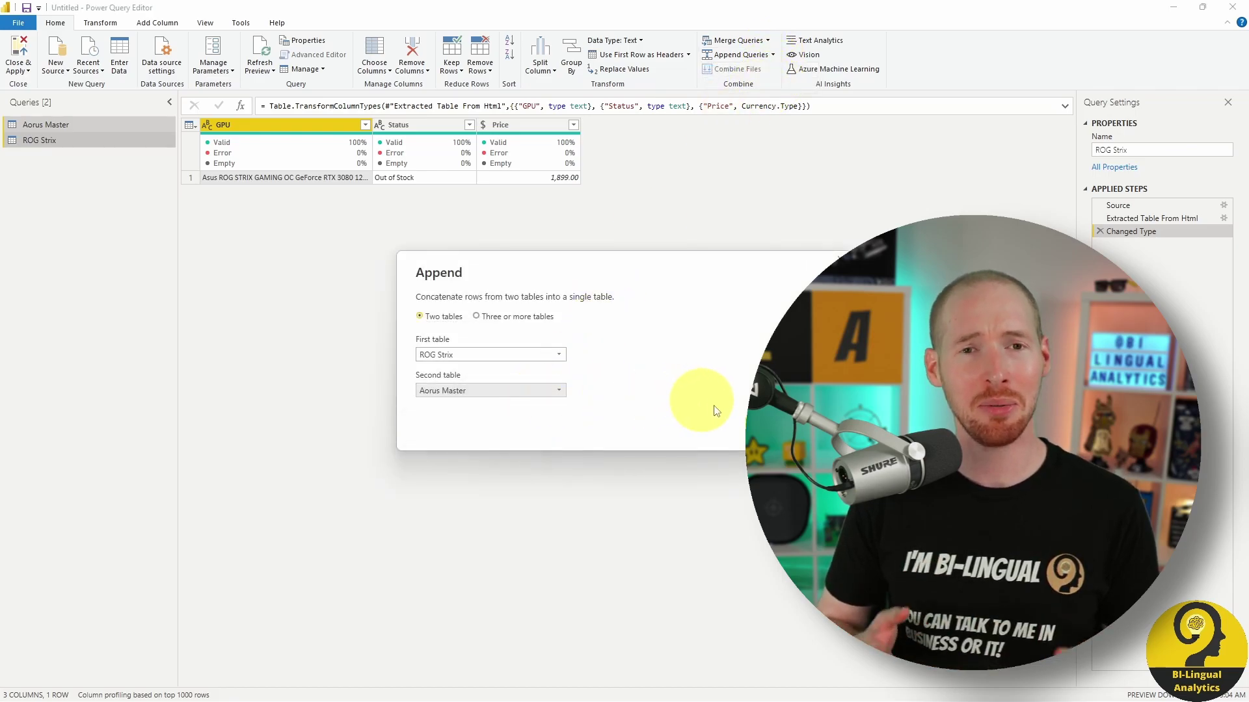
click(748, 426)
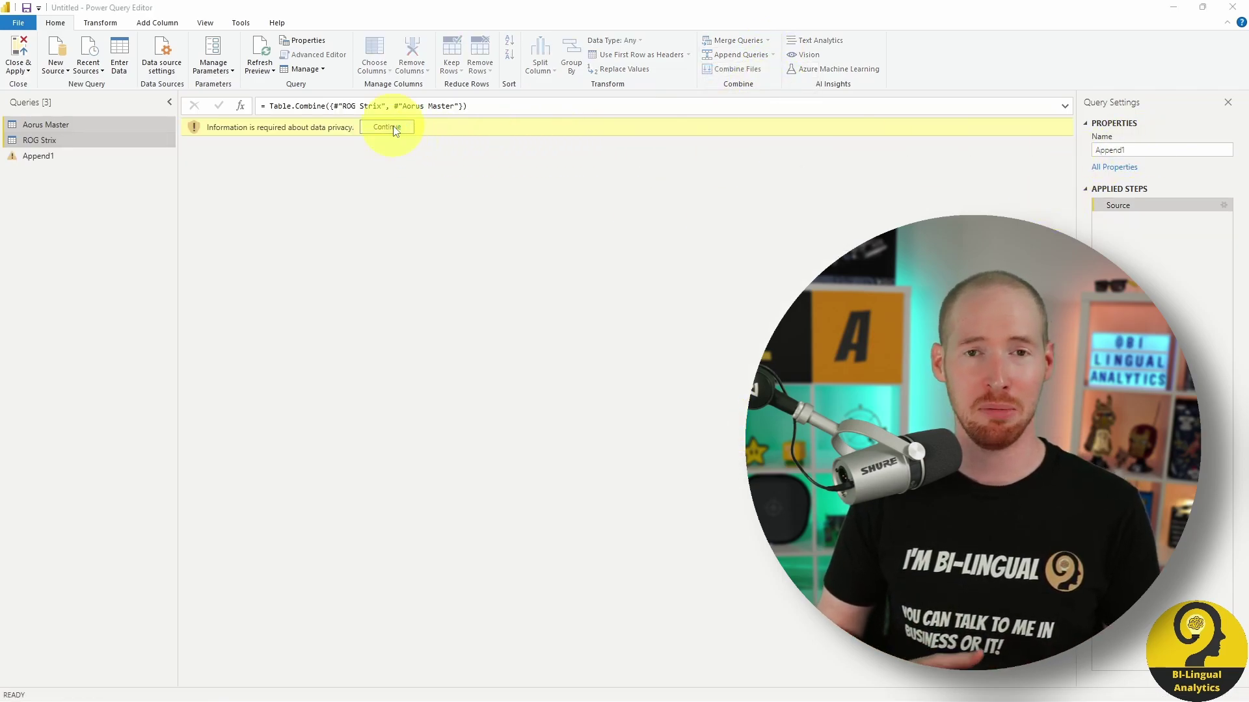
Step: Settle the data privacy levels for the appended query and rename it GPUs
click(389, 127)
click(589, 357)
click(735, 424)
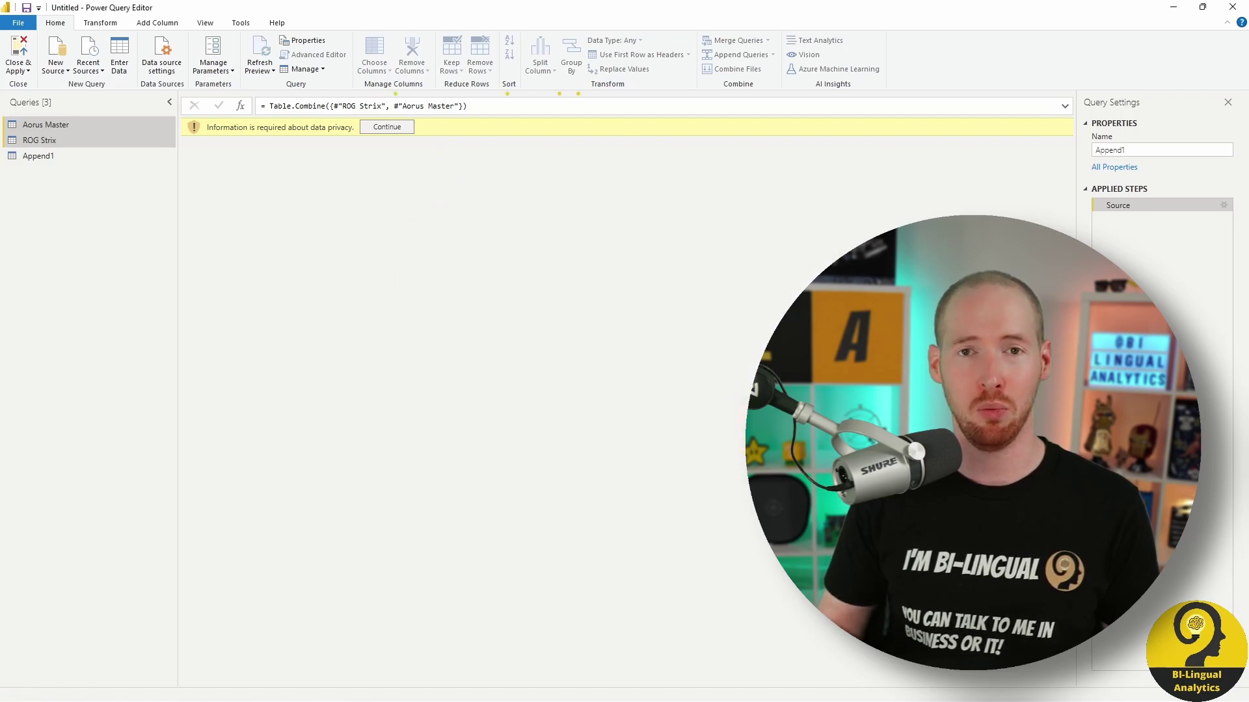
double_click(1094, 150)
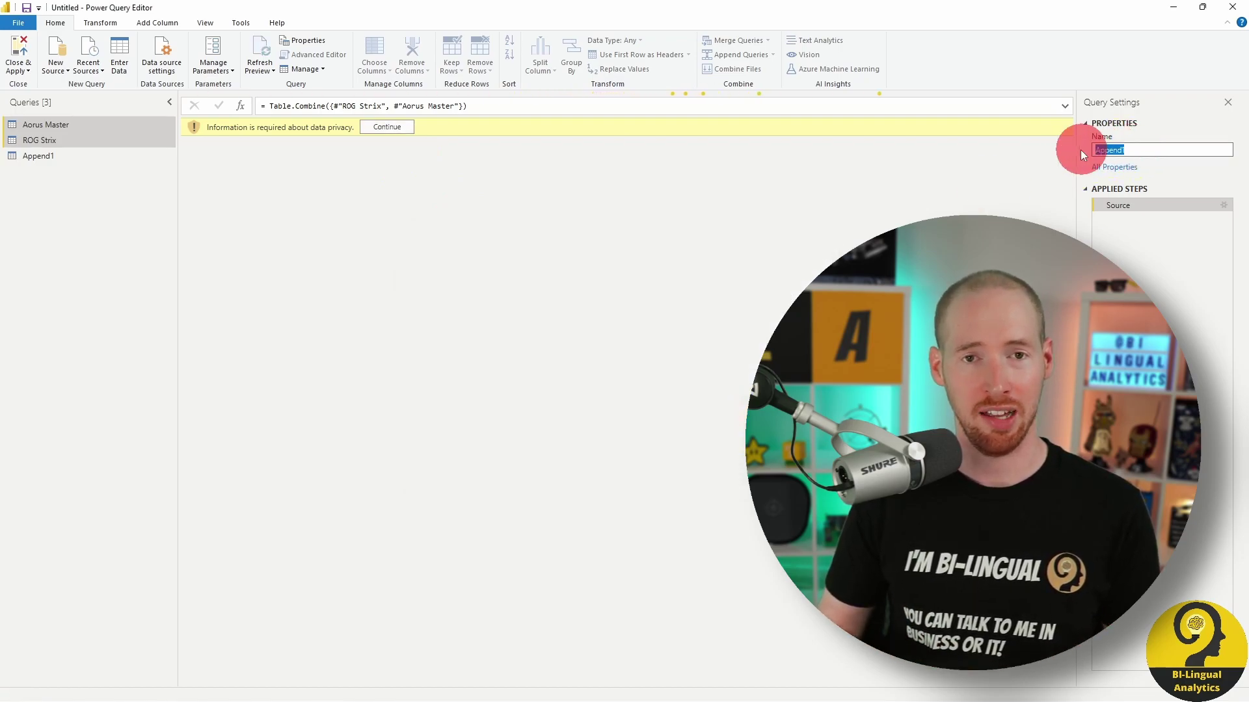
text(GPUs)
key(Return)
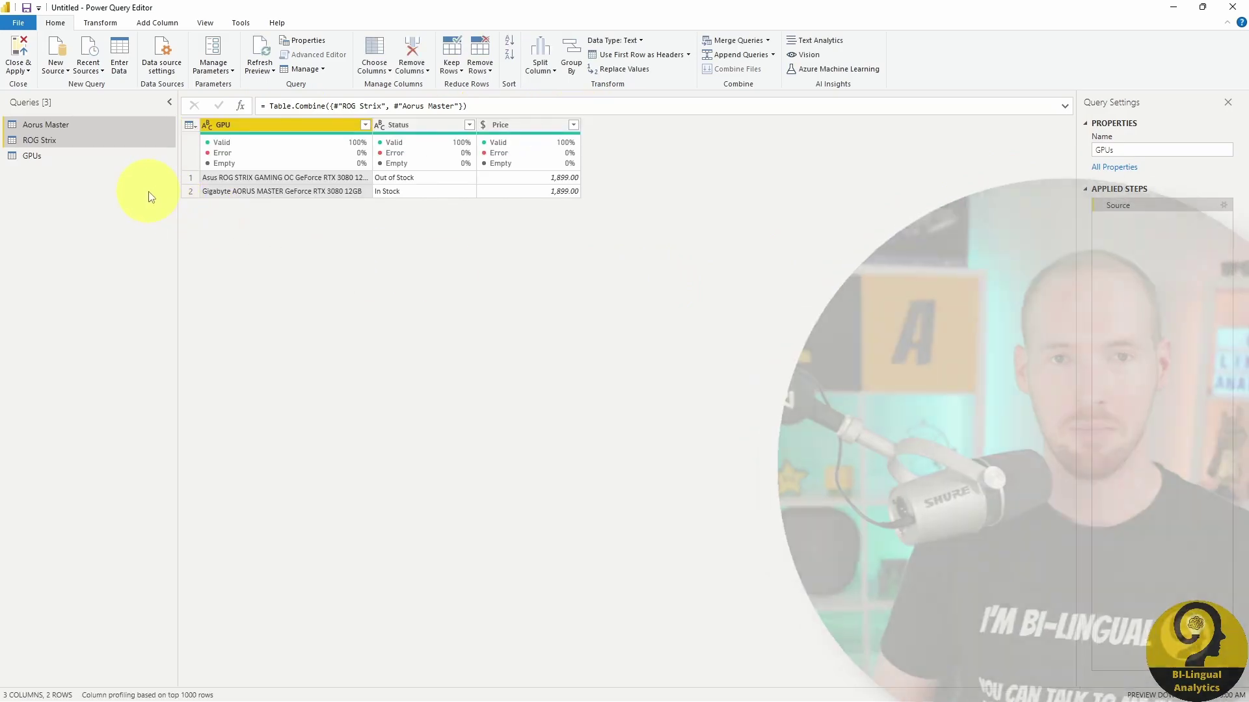
Step: Disable loading for the ROG Strix and Aorus Master source queries
right_click(70, 136)
right_click(56, 140)
click(101, 193)
right_click(68, 124)
click(102, 193)
Step: Add a column from examples to the GPUs query based on Status, giving 0 for Out of Stock and 1 for In Stock
click(104, 156)
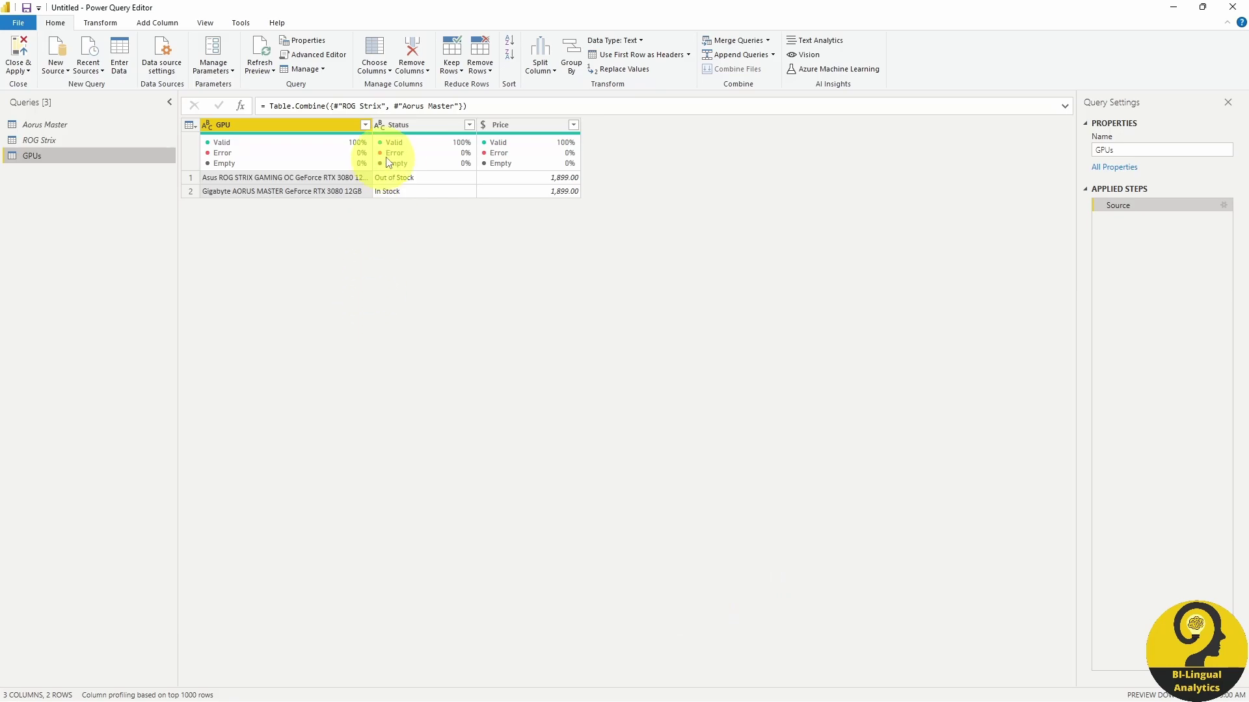
click(415, 125)
click(157, 23)
click(36, 66)
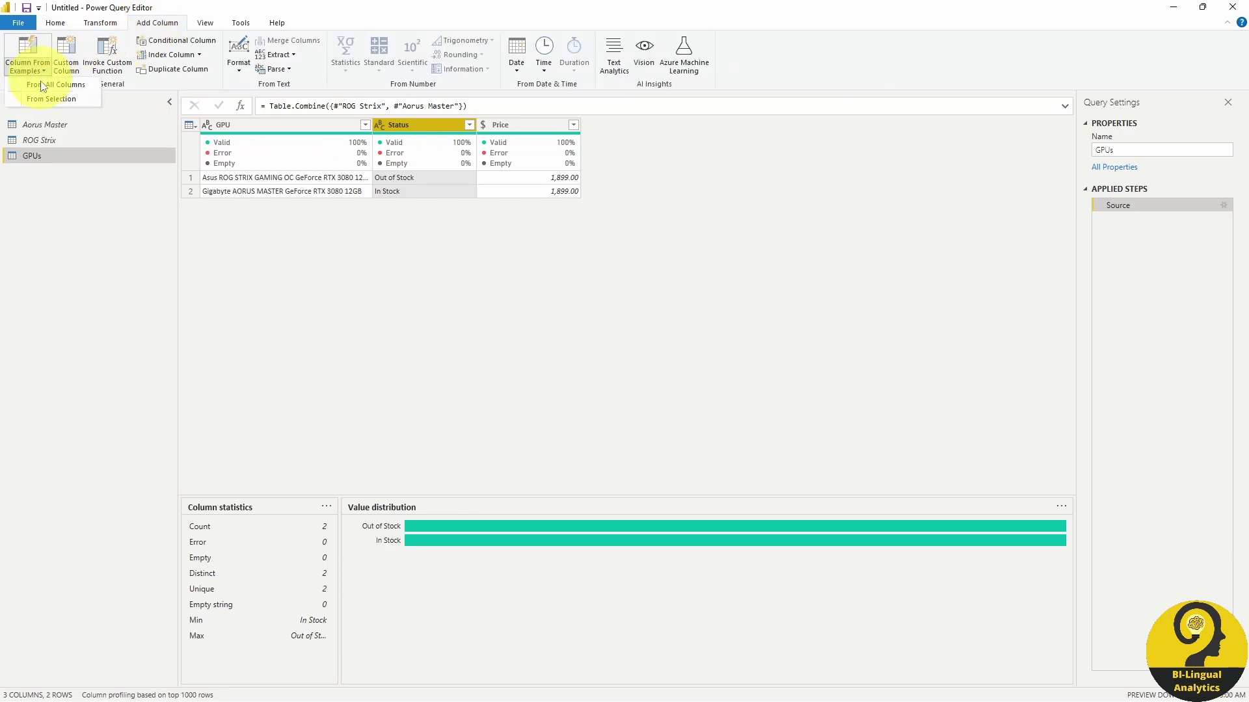
click(44, 98)
text(0)
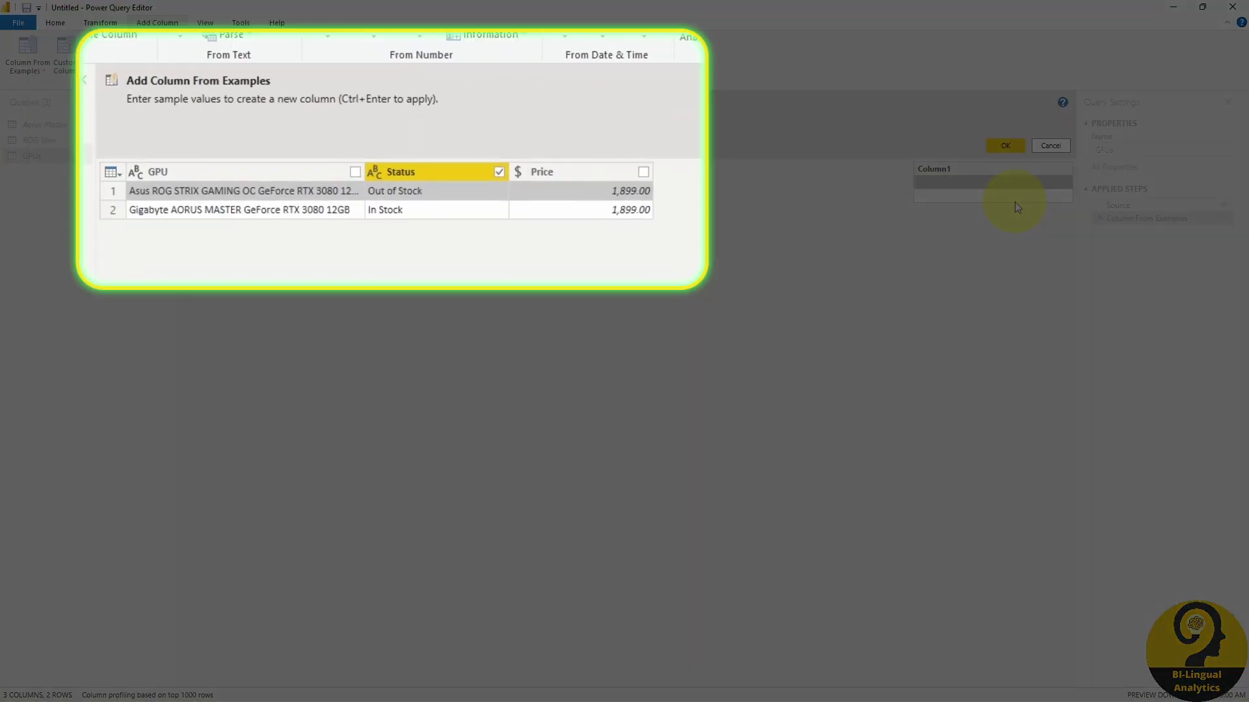
key(Return)
text(1)
key(Return)
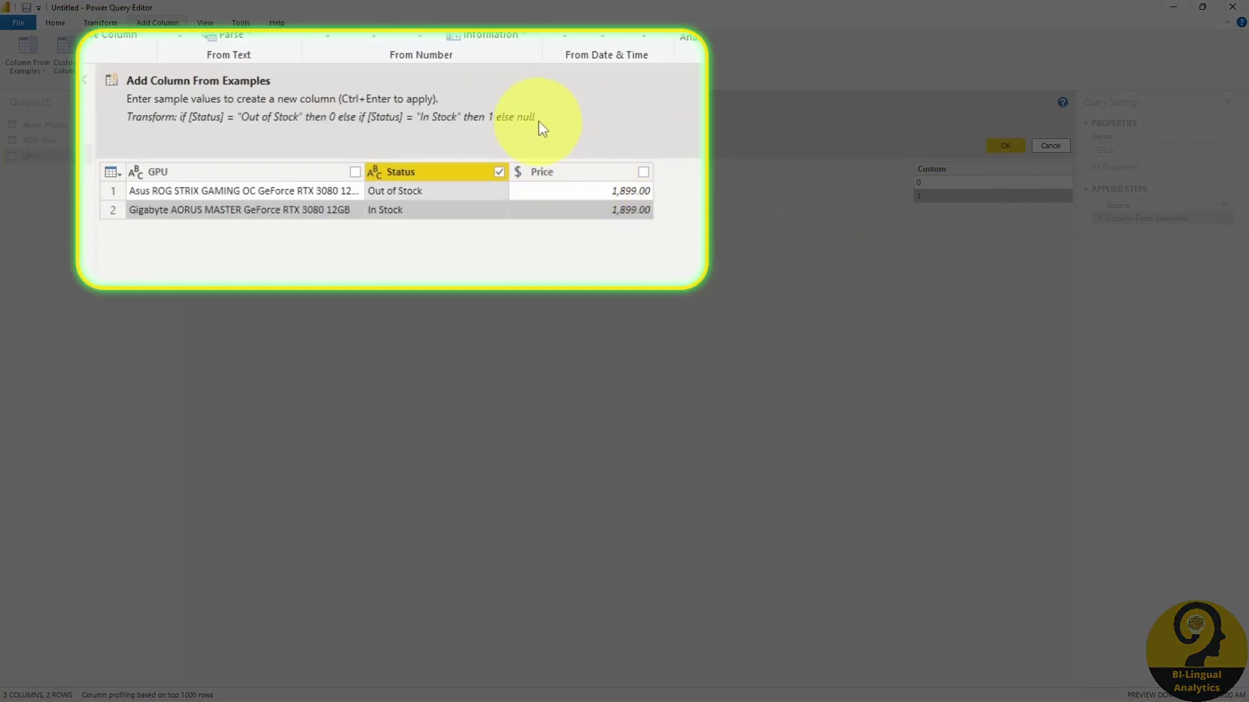
click(1005, 145)
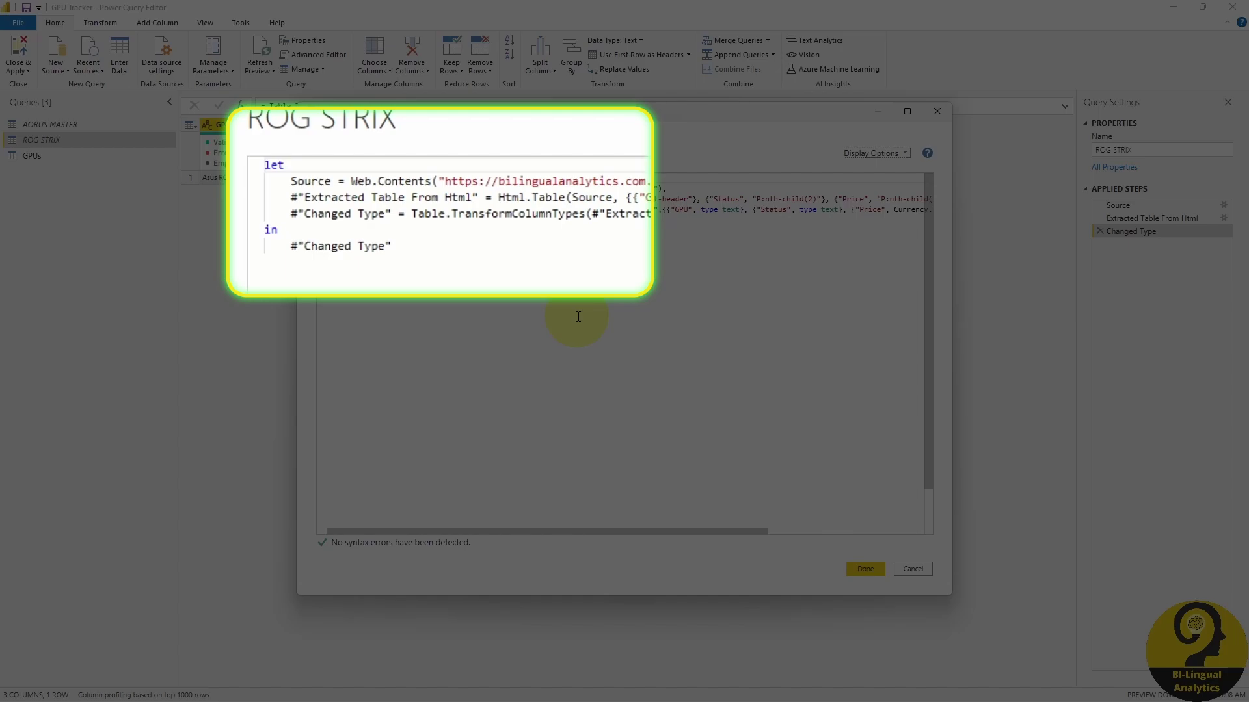
Step: Examine the Web.Contents source in the ROG STRIX query's code, then close the code view and the Power Query Editor
drag(351, 181, 431, 180)
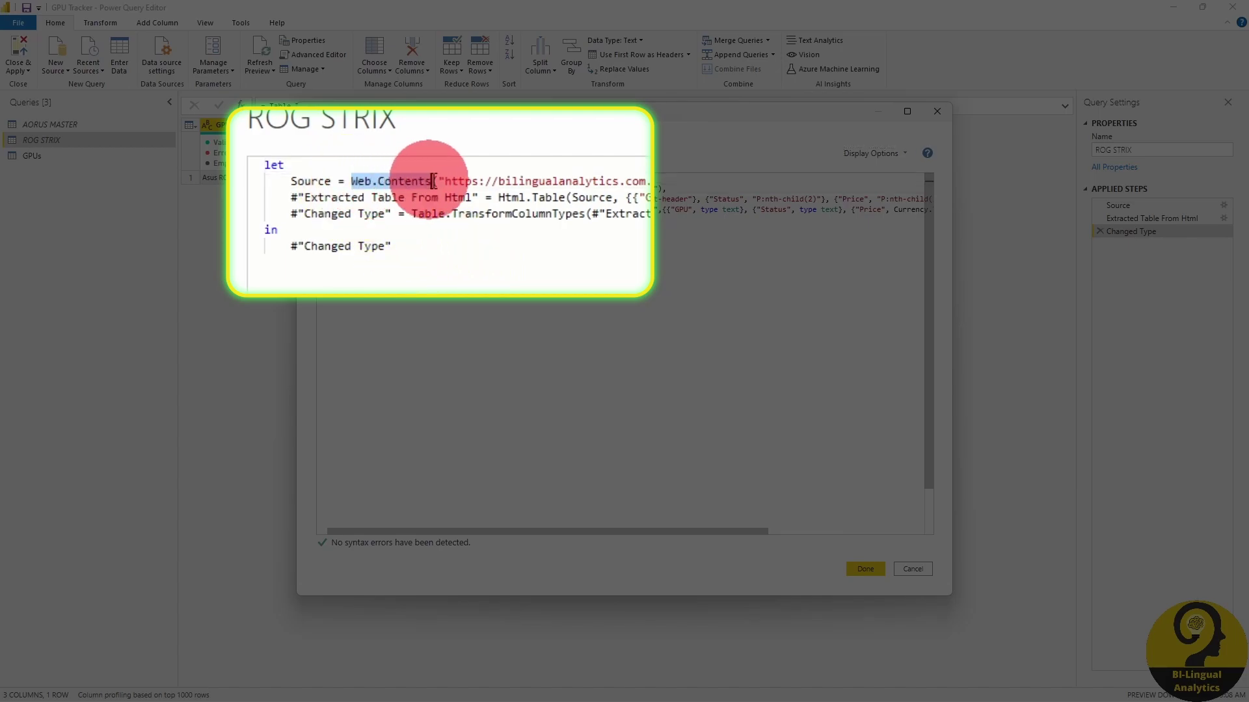
click(503, 298)
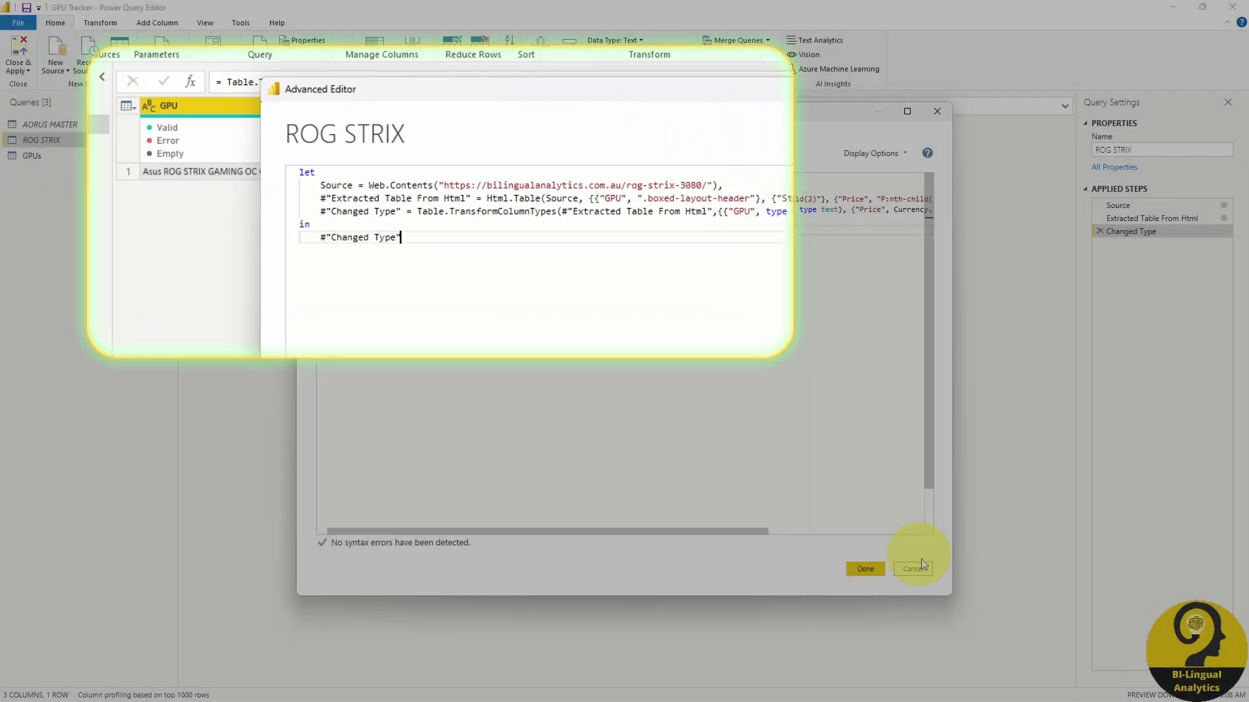
click(865, 569)
click(1232, 7)
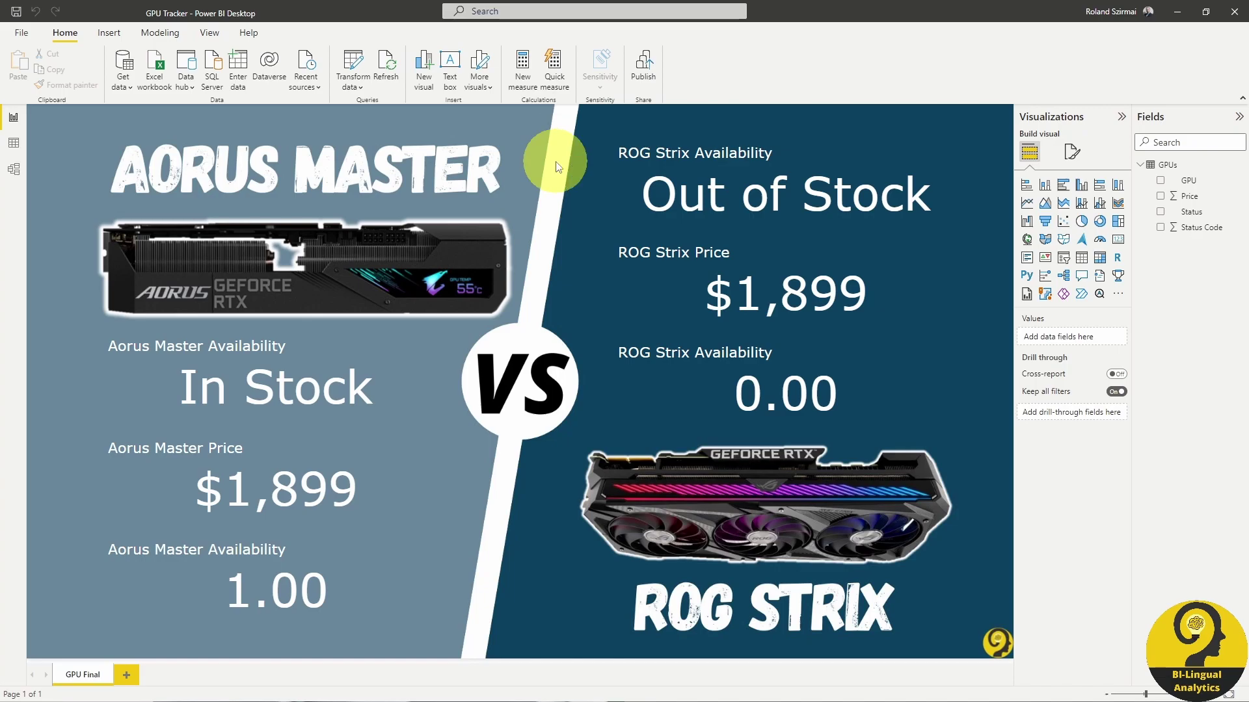
Step: Publish the GPU Tracker report to the GPU Buying Guide workspace and open it in the Power BI service
click(644, 63)
click(687, 378)
click(549, 296)
text(gpu)
click(729, 446)
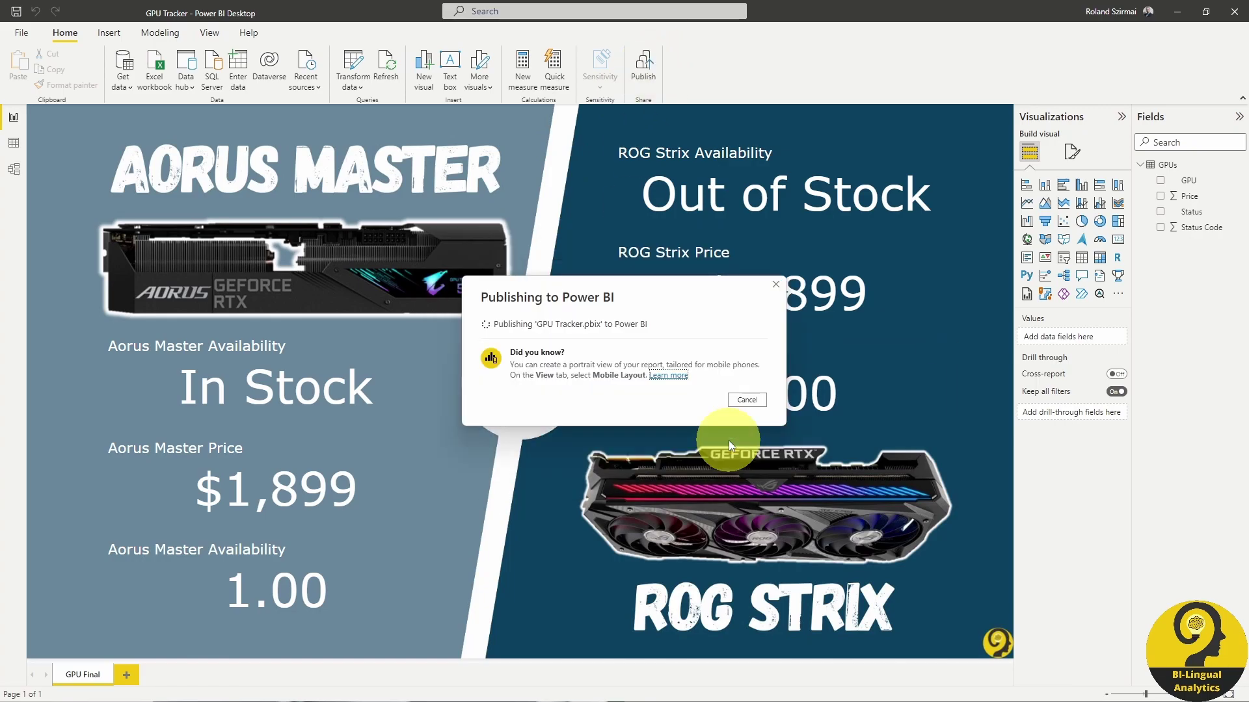
click(584, 339)
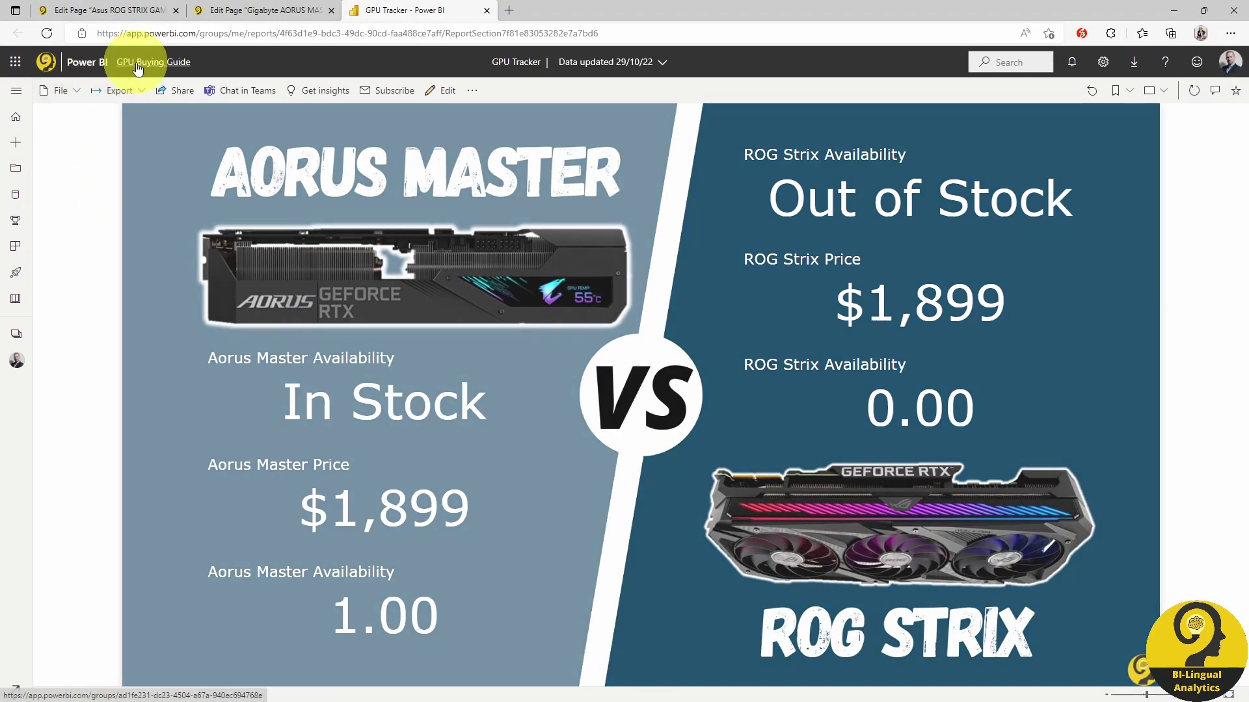
Step: Sign in to the rog-strix-3080 and aorus-master-3080 web sources with Anonymous authentication in the GPU Tracker dataset's settings
click(140, 62)
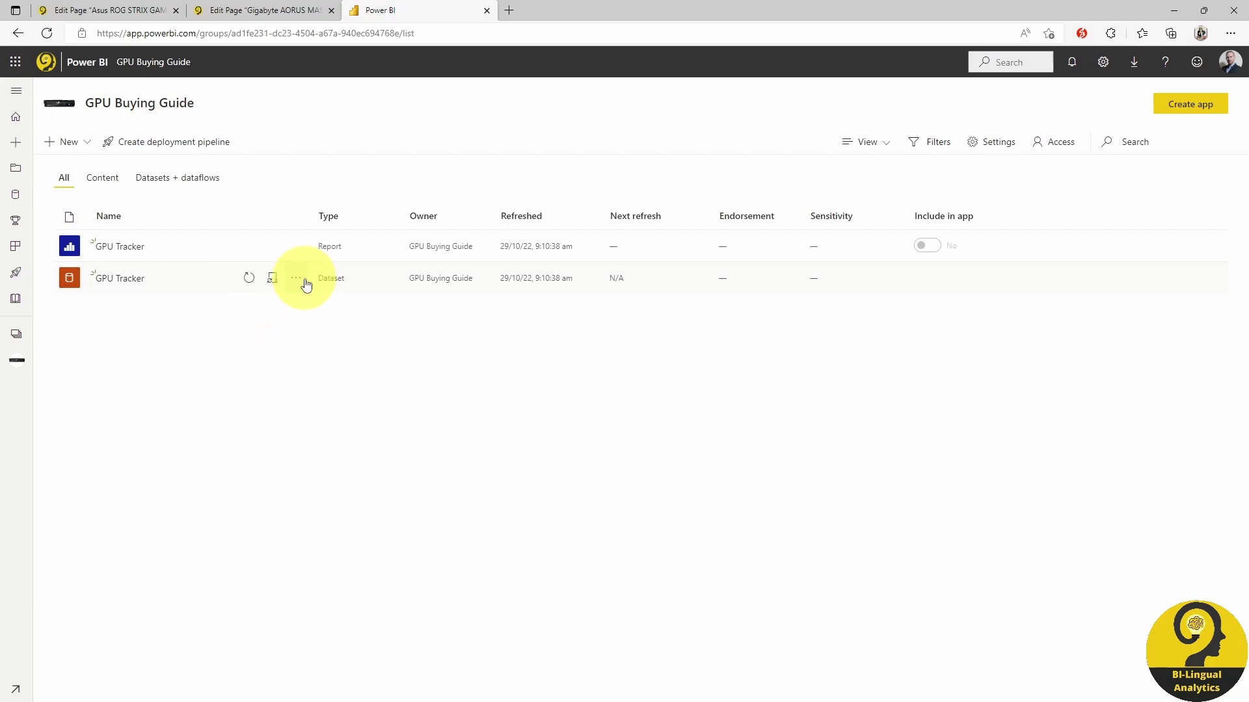
click(296, 277)
click(350, 514)
click(343, 417)
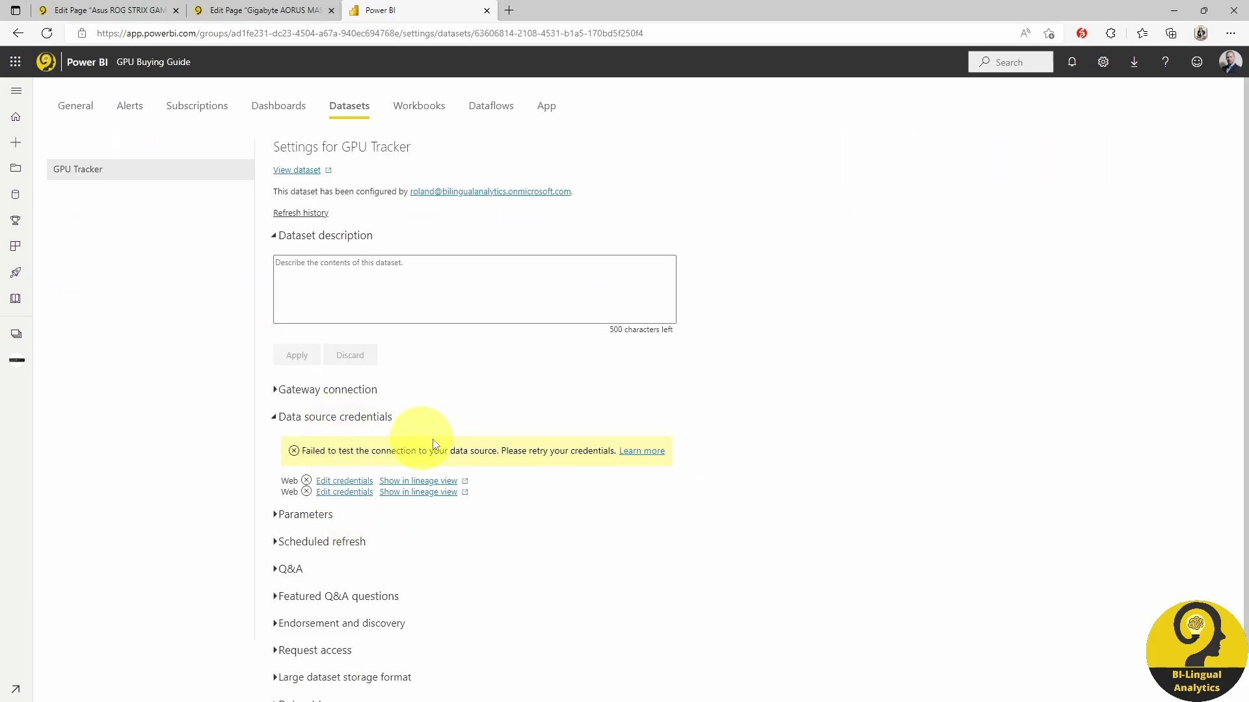
click(367, 482)
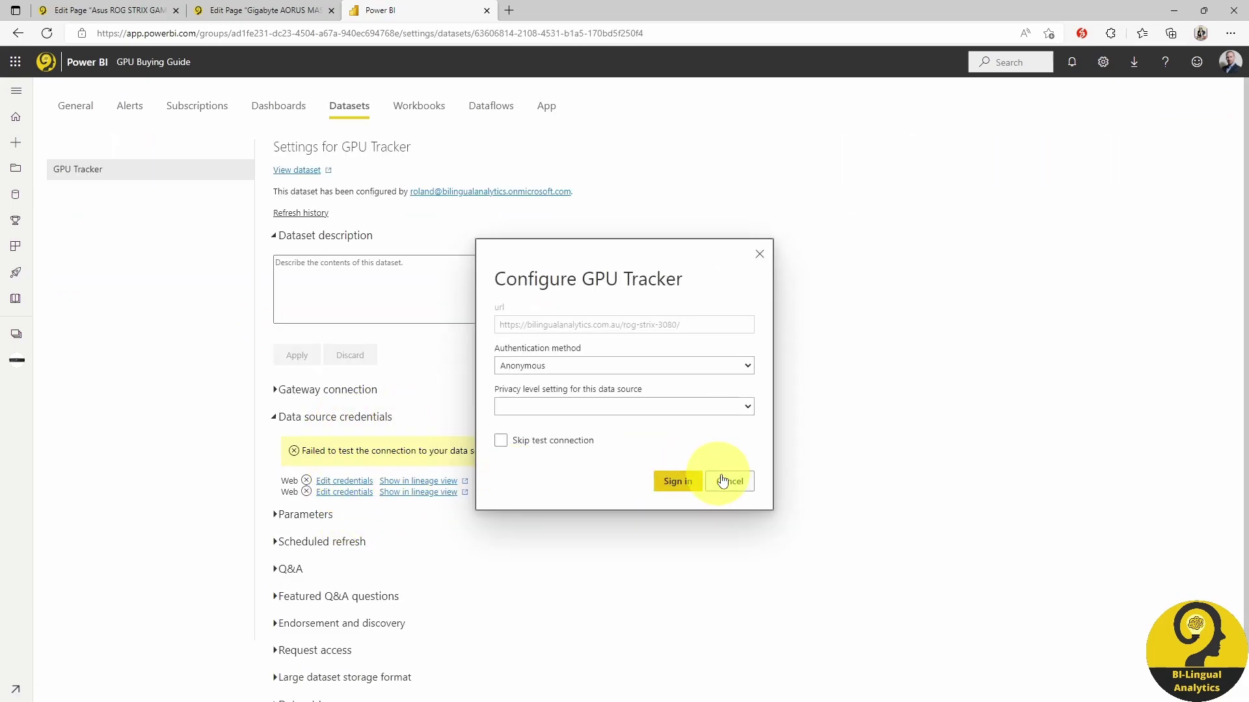
click(690, 481)
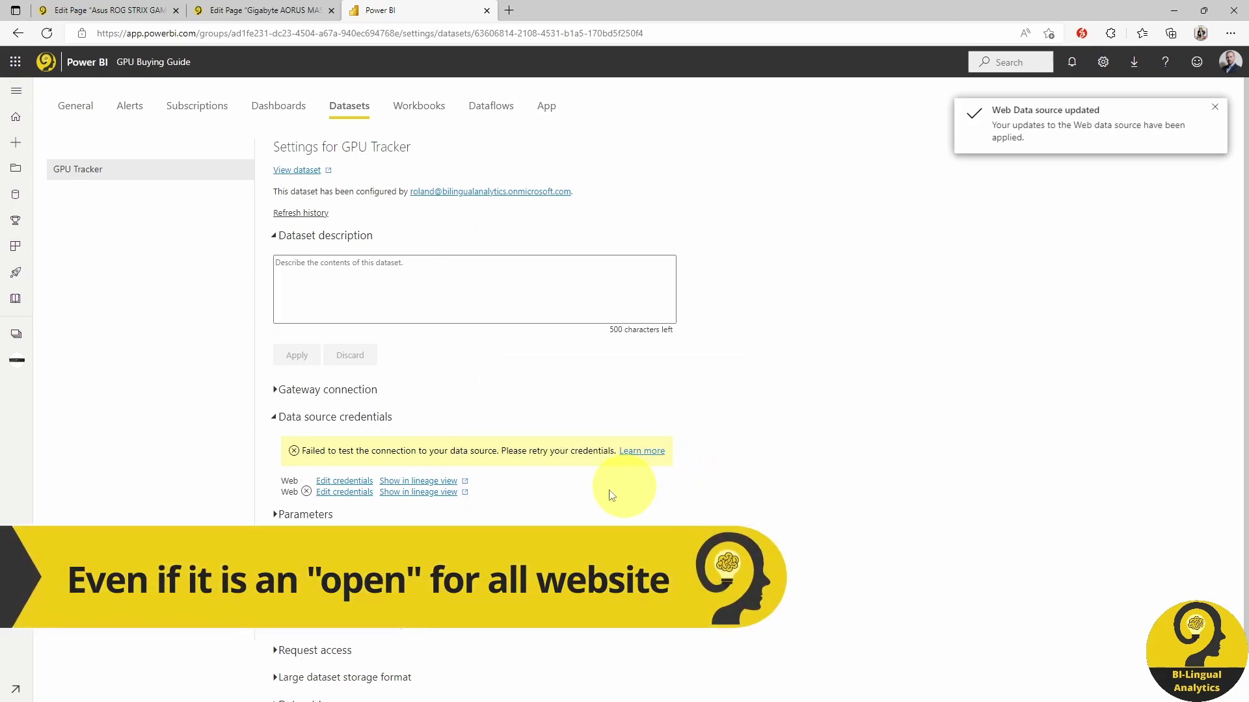
click(344, 492)
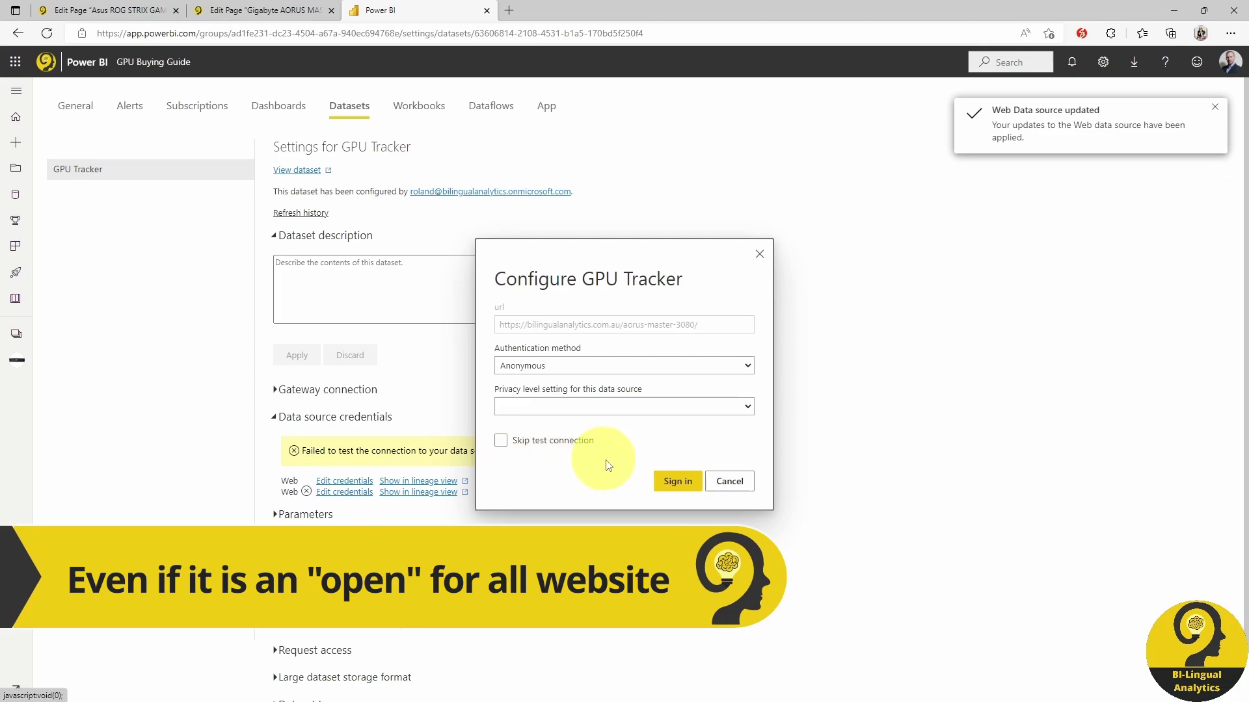
click(670, 481)
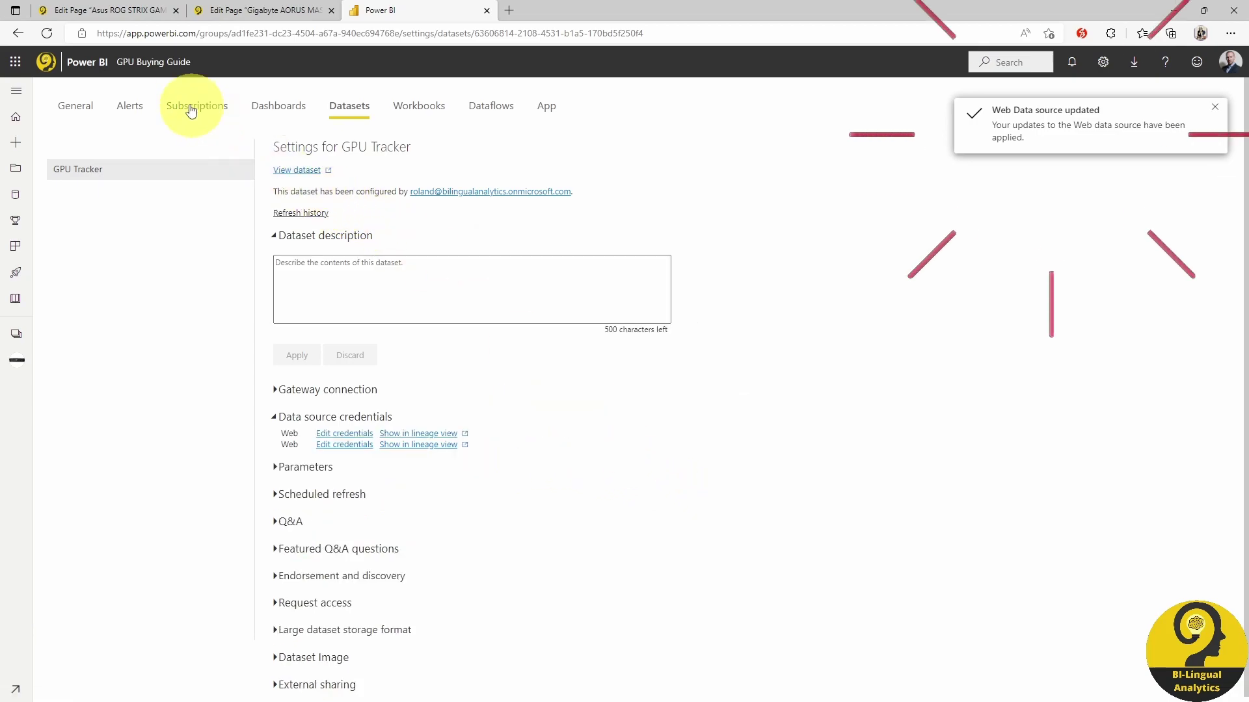
Step: Open the GPU Tracker report from the workspace and pin the Aorus Master Price card to a new dashboard named GPU Tracker
click(154, 62)
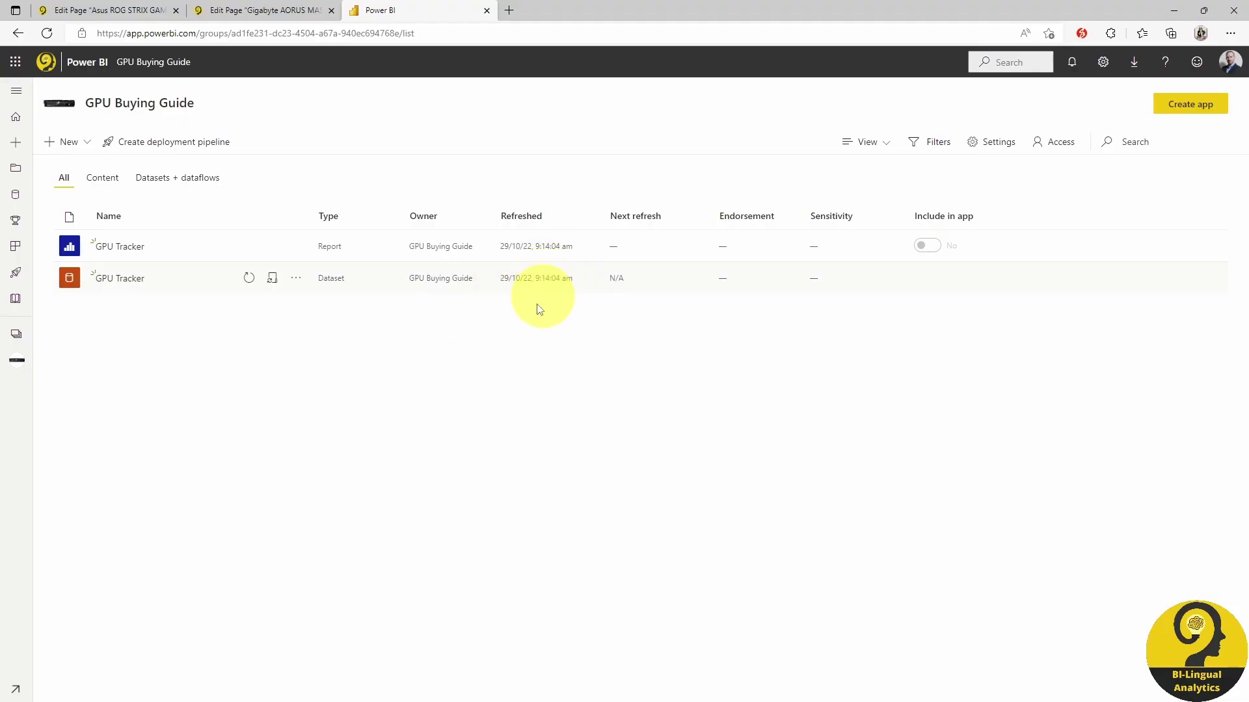
click(133, 249)
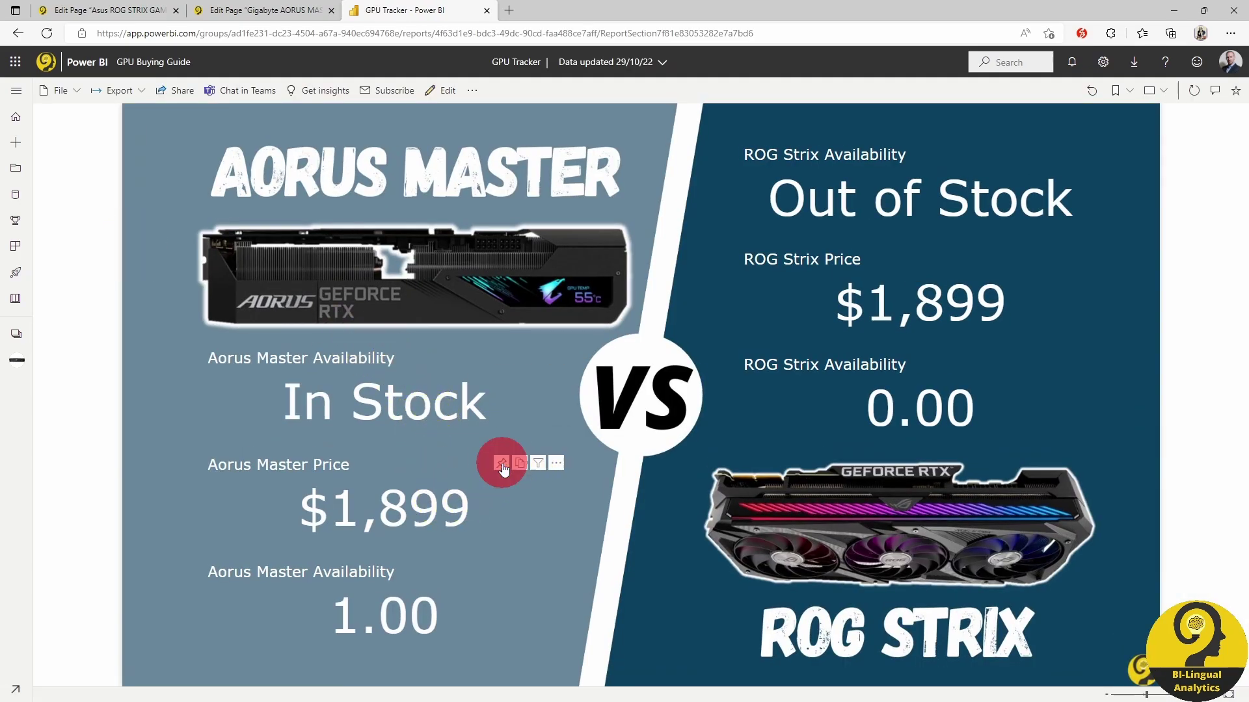
click(501, 463)
text(GPU Tracker)
key(ctrl+a)
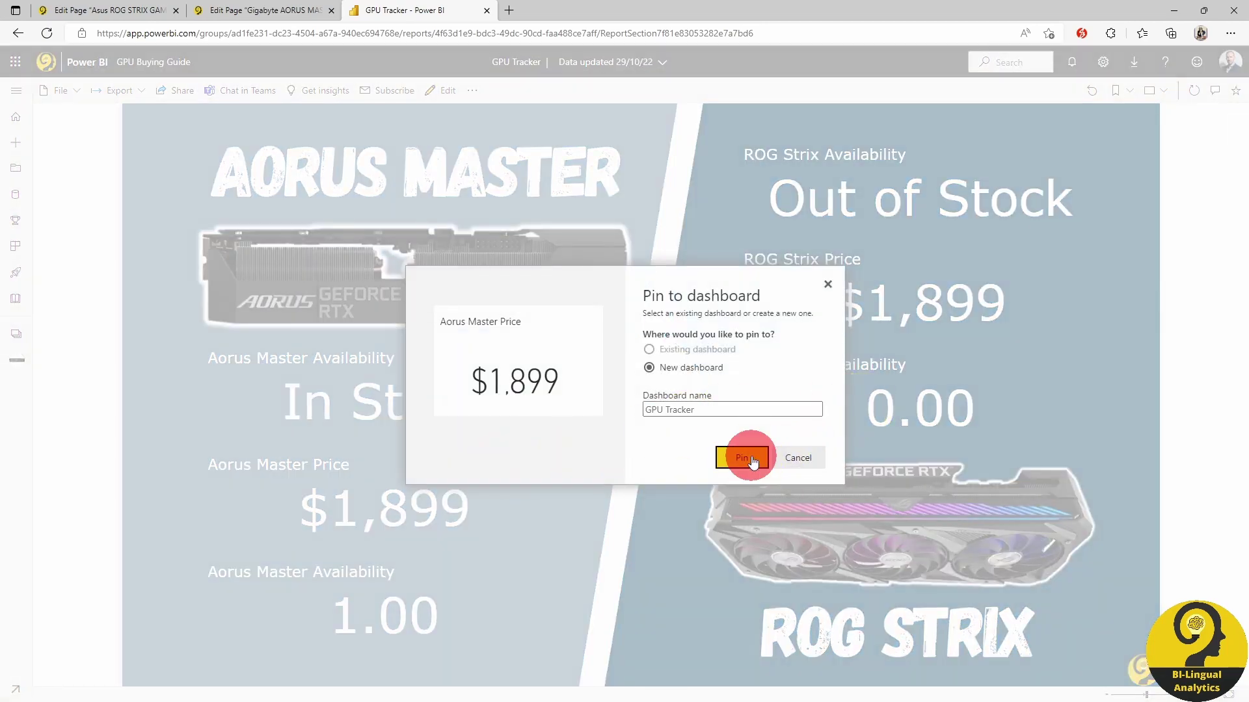
click(742, 457)
Step: Pin the numeric Aorus Master Availability, ROG Strix Price and numeric ROG Strix Availability cards to the GPU Tracker dashboard, and open the dashboard
click(502, 570)
click(742, 458)
click(1038, 258)
click(741, 457)
click(1038, 362)
click(741, 457)
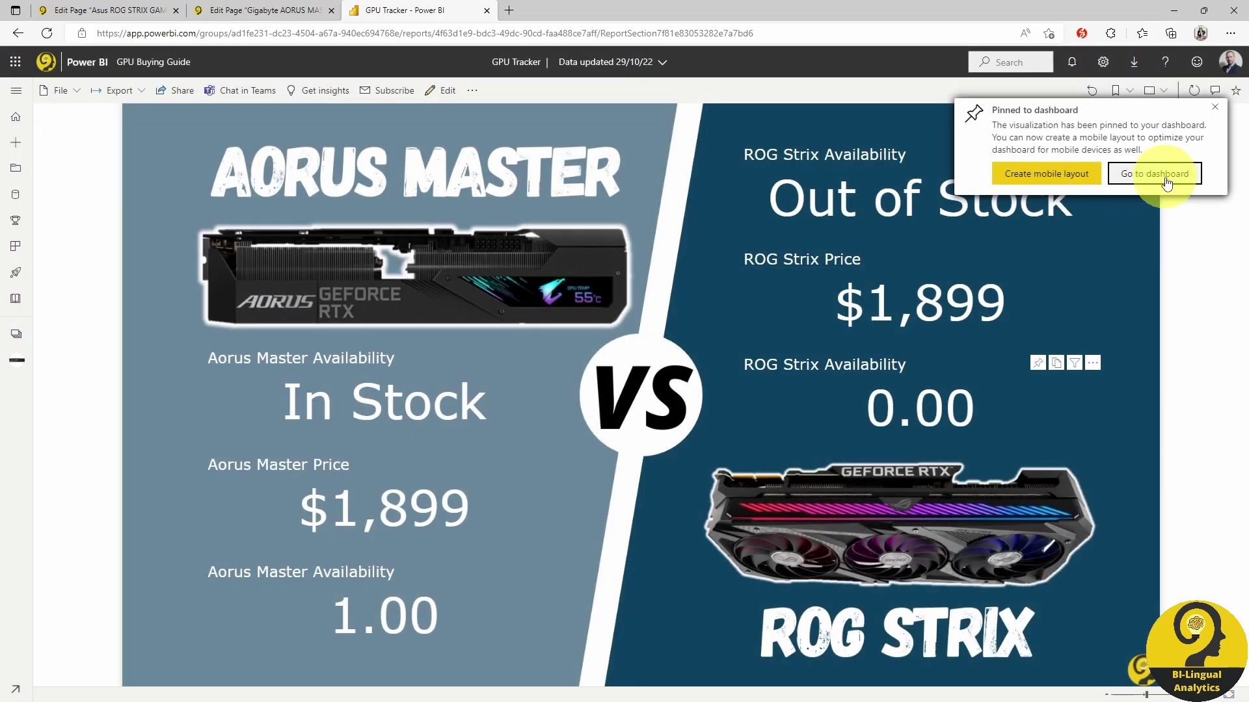
click(1155, 173)
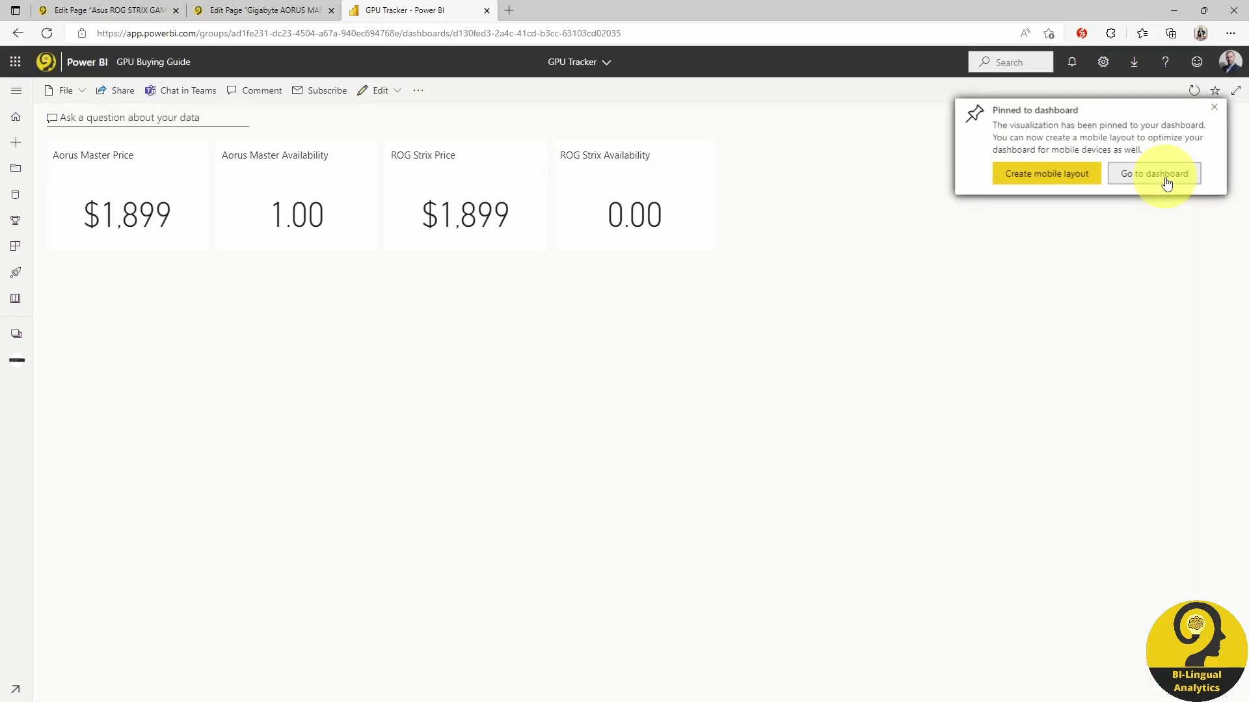
click(1219, 114)
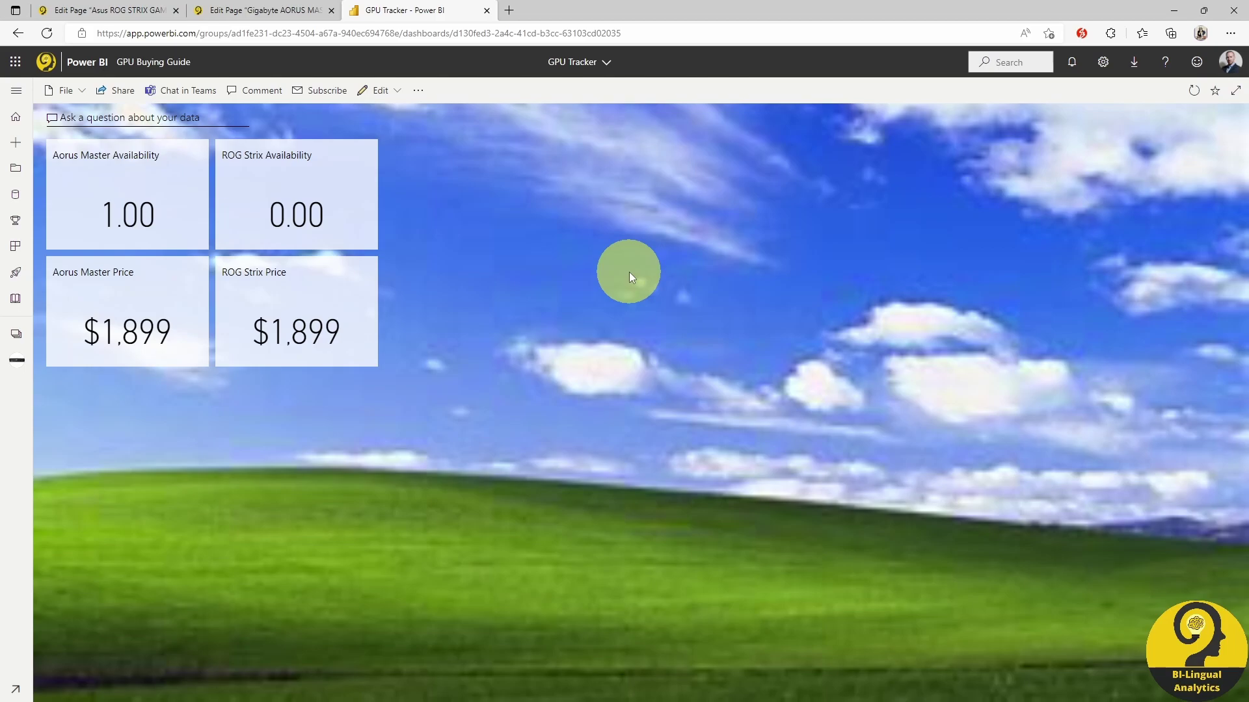
Step: Add an alert rule to the ROG Strix Availability tile for values above 0, with email notifications off, and save it
click(365, 155)
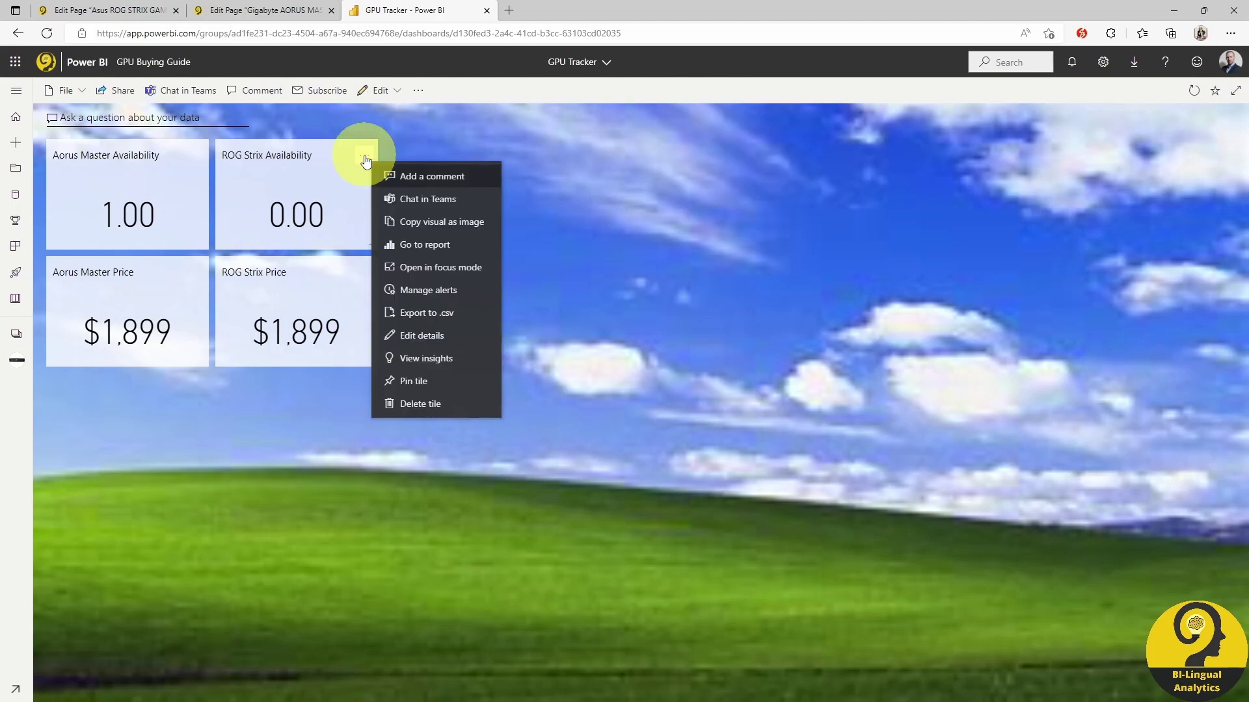
click(428, 292)
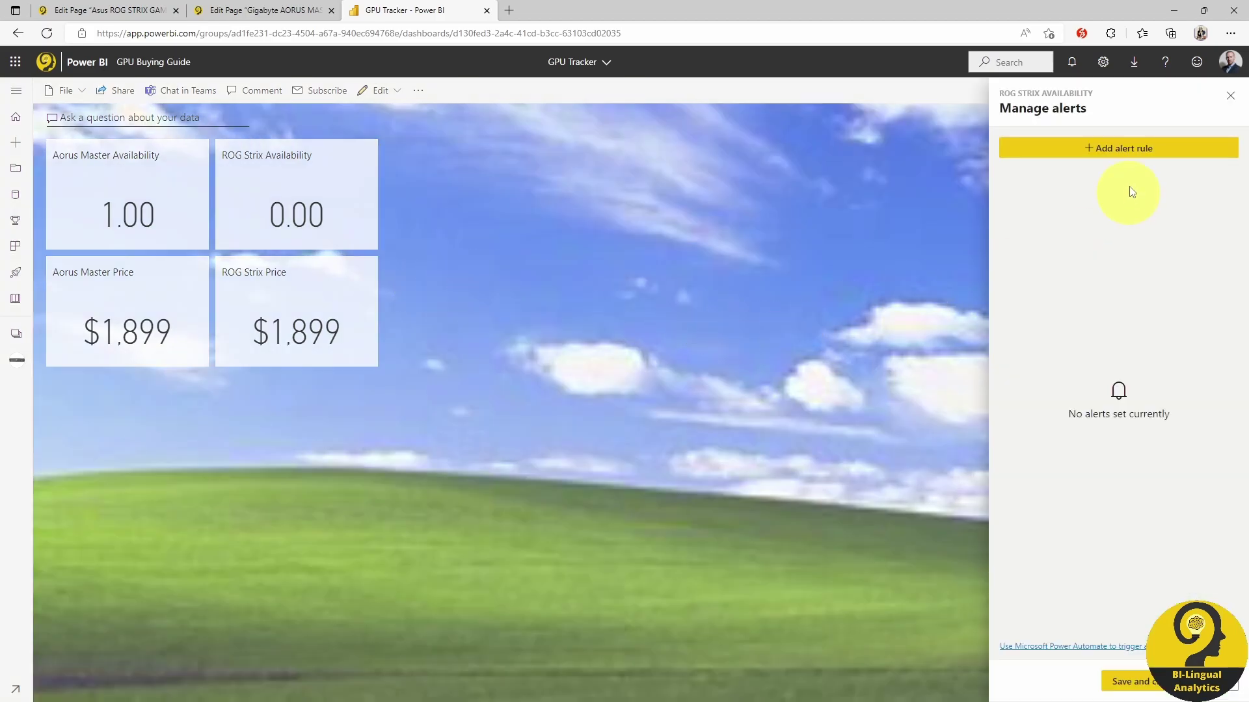
click(1123, 148)
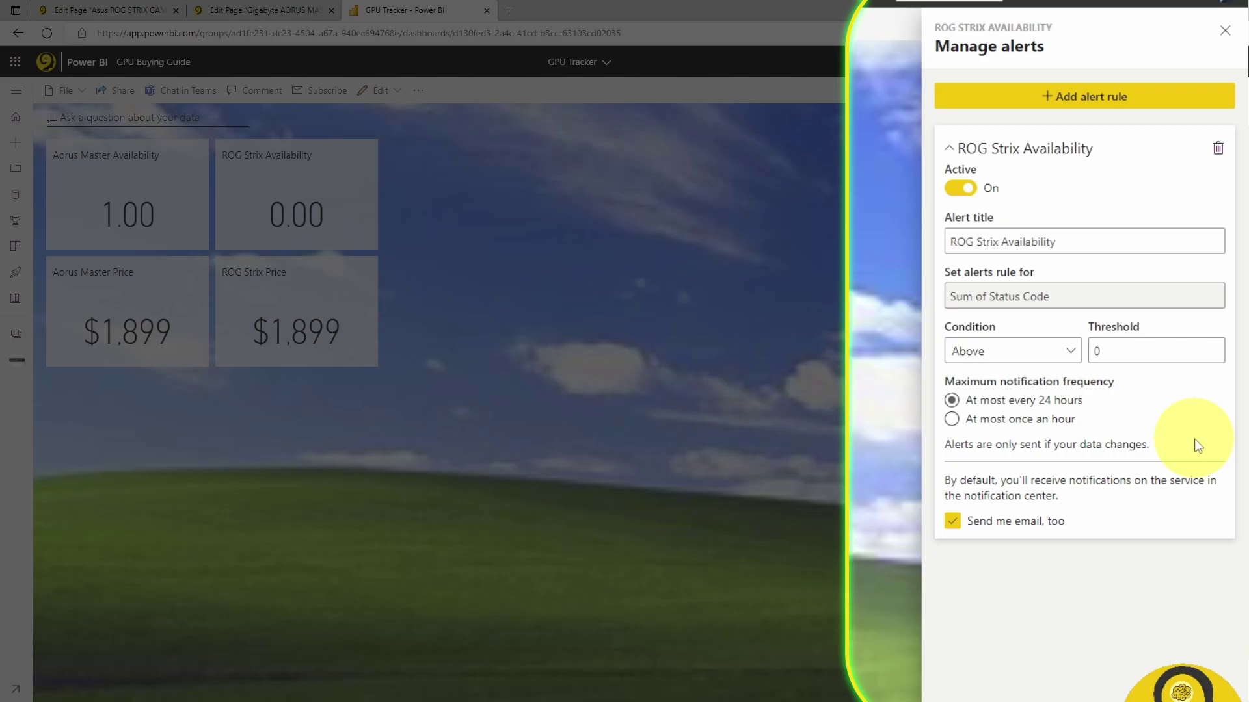
click(952, 521)
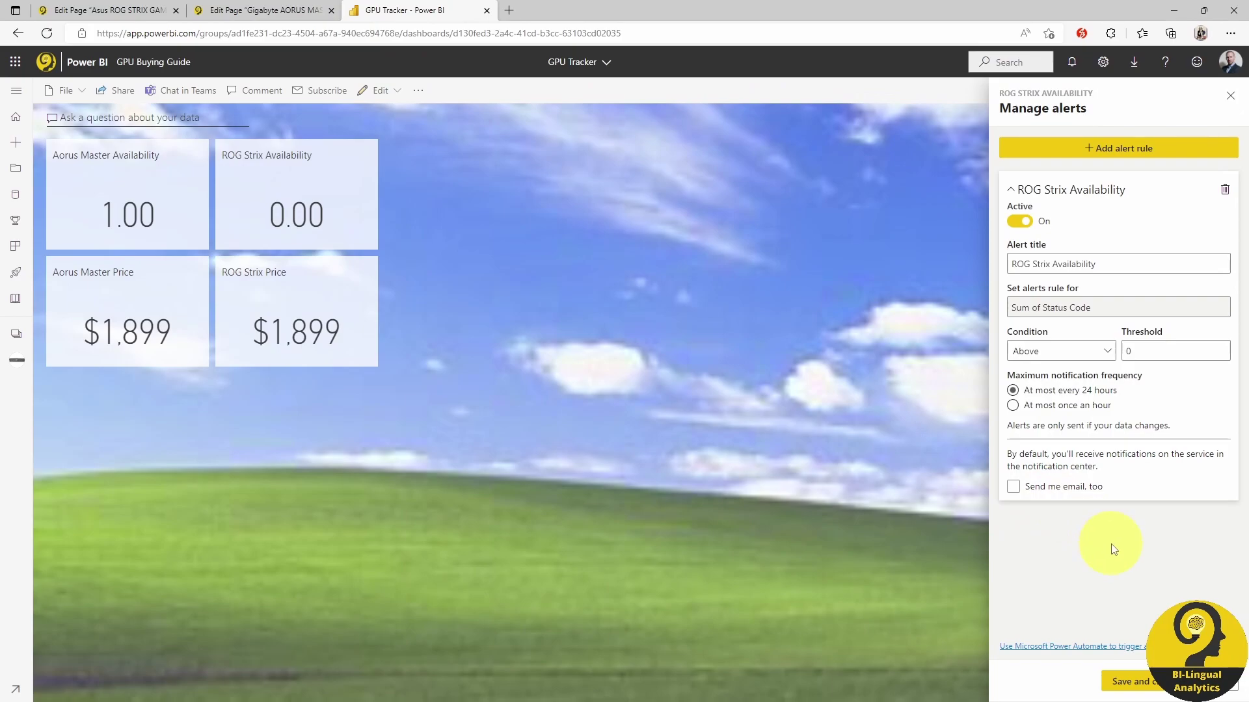
click(1132, 680)
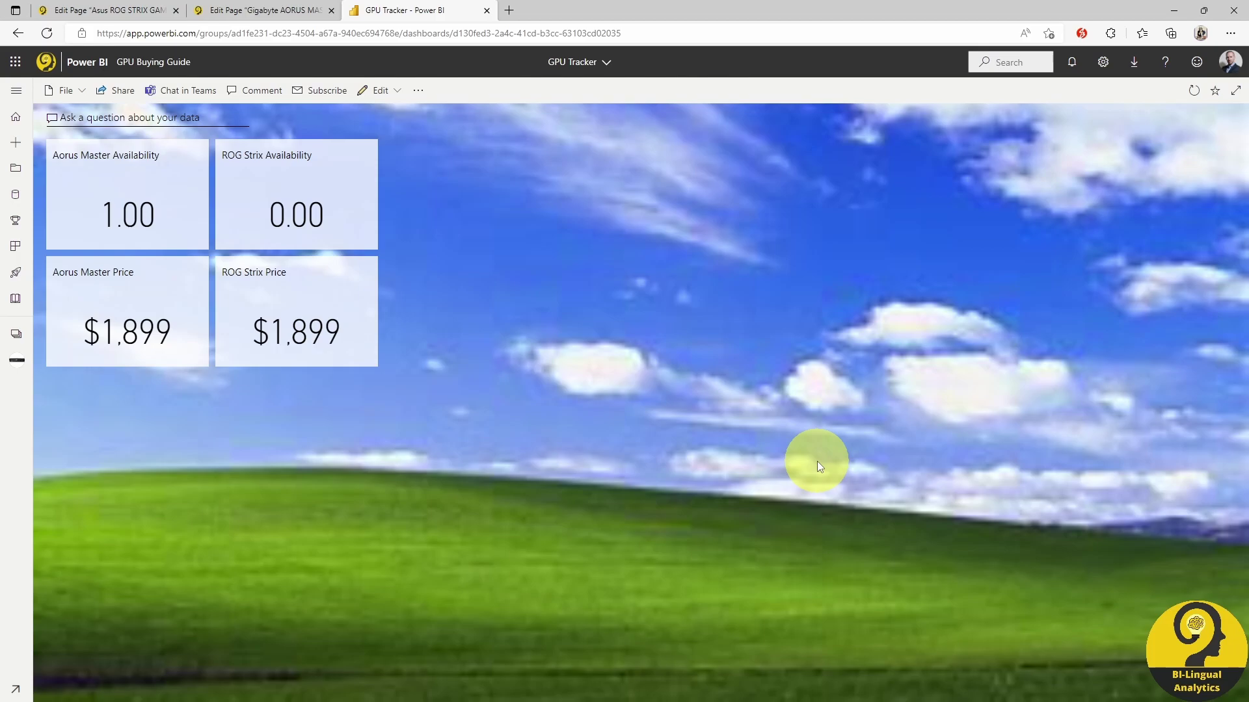
Step: Add an alert rule to the ROG Strix Price tile for values below 1500, with email notifications off, and save it
click(367, 271)
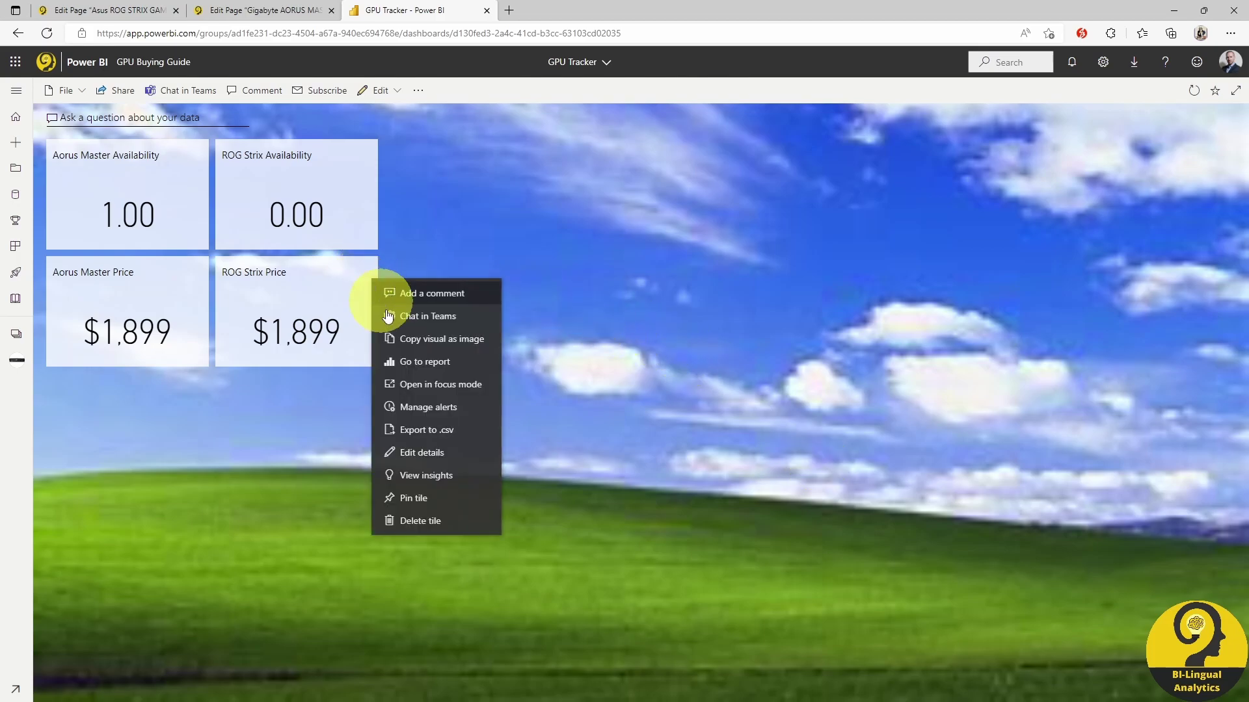
click(444, 409)
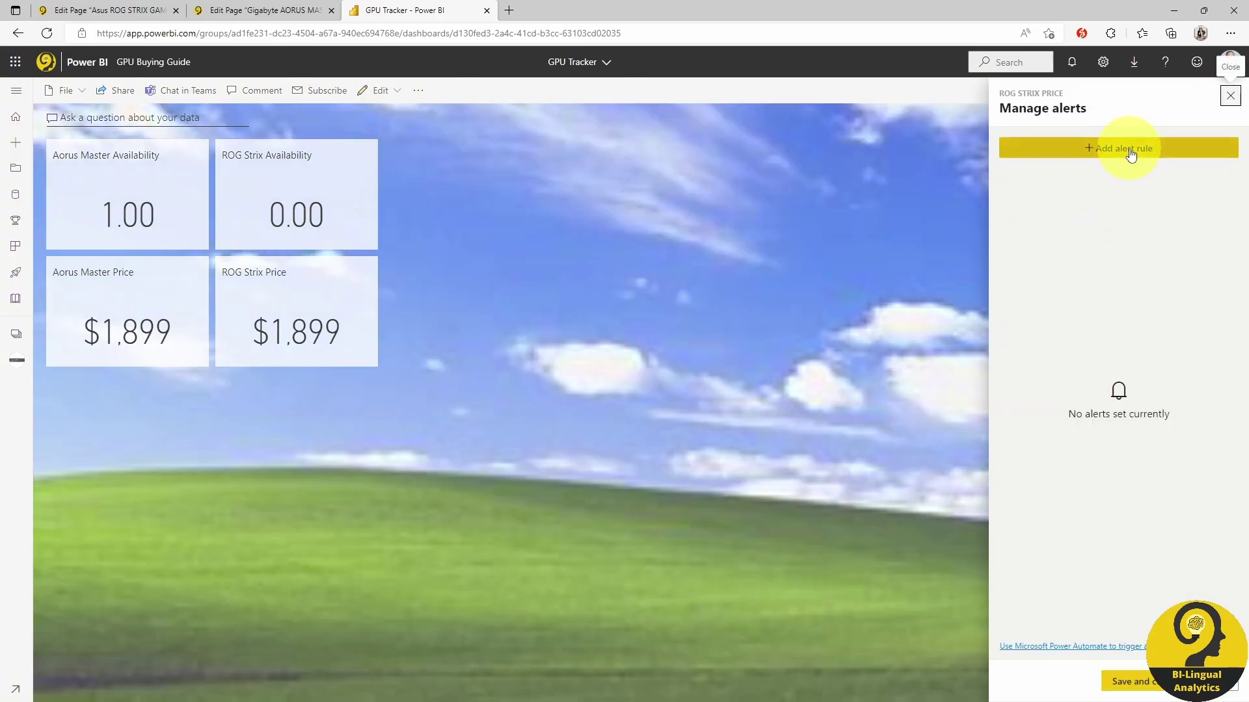
click(1130, 150)
click(1074, 353)
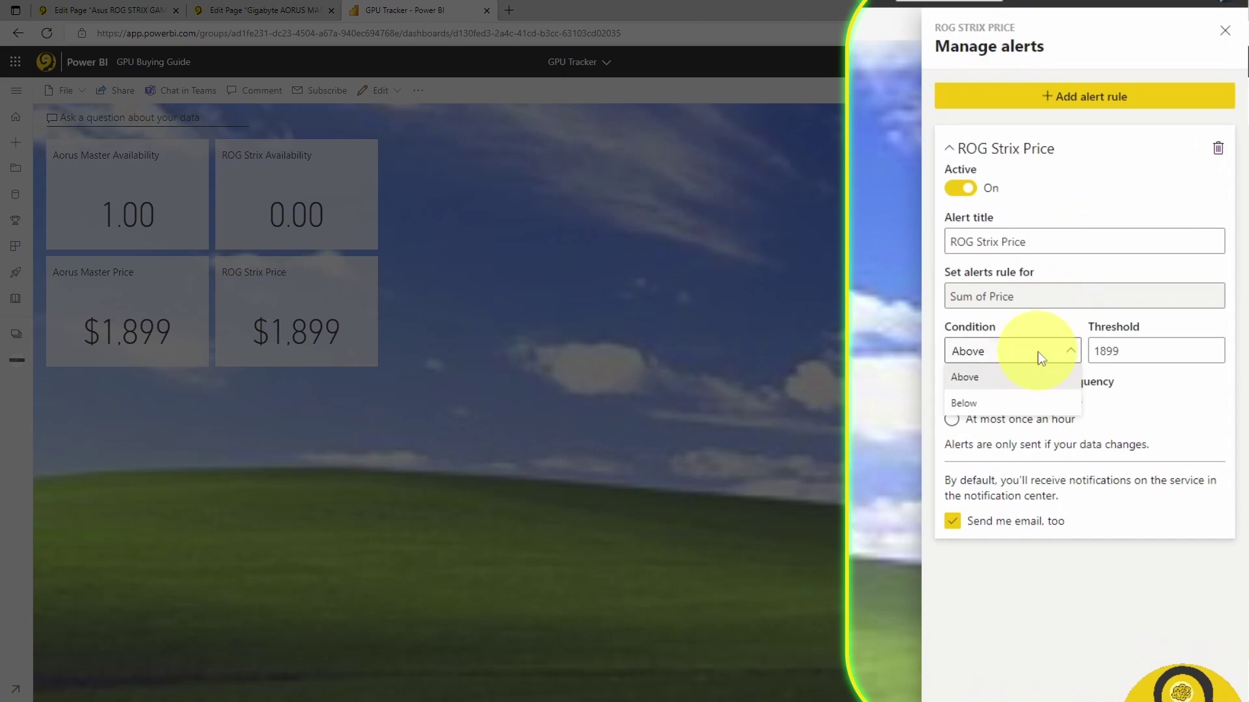
click(1020, 412)
drag(1135, 349, 1071, 357)
text(1500)
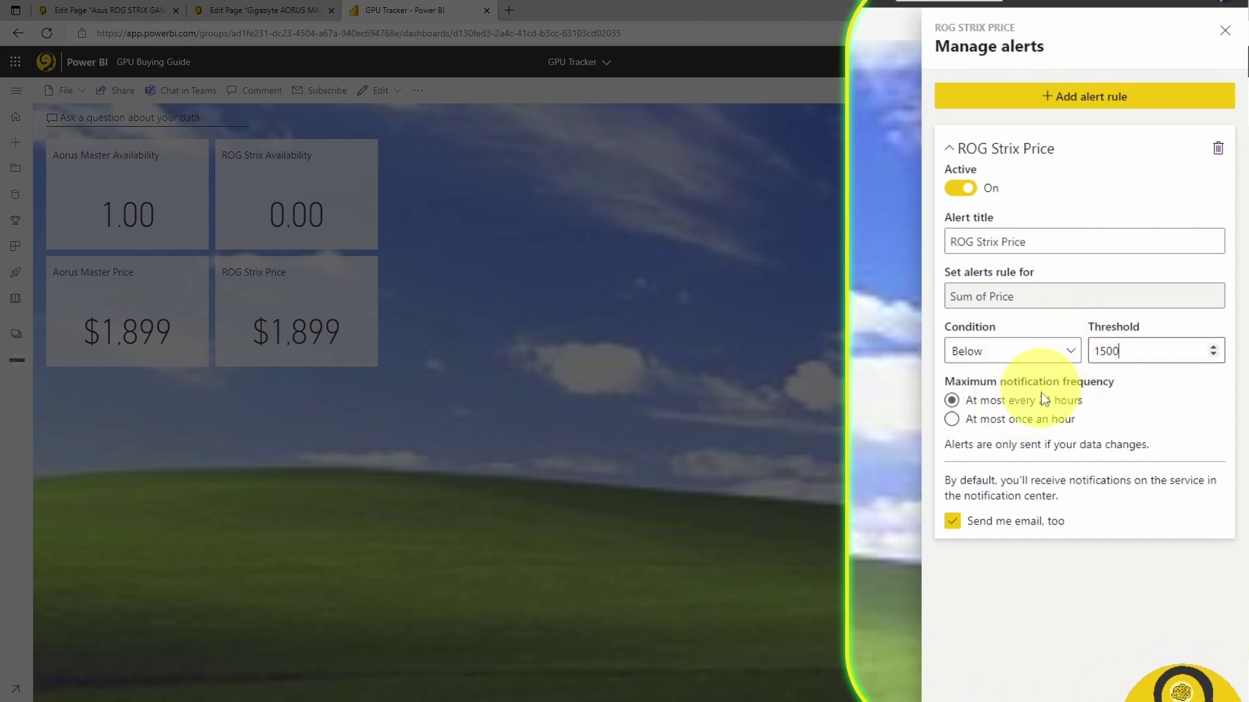
click(1033, 518)
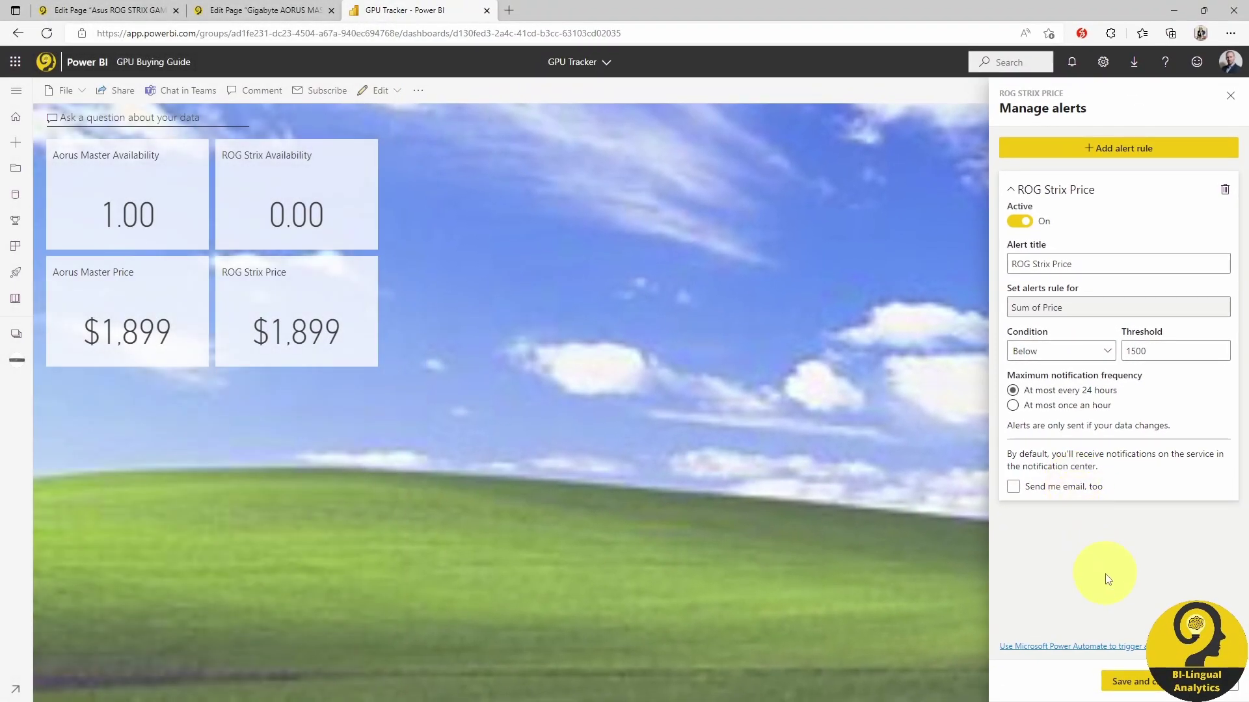
click(1113, 681)
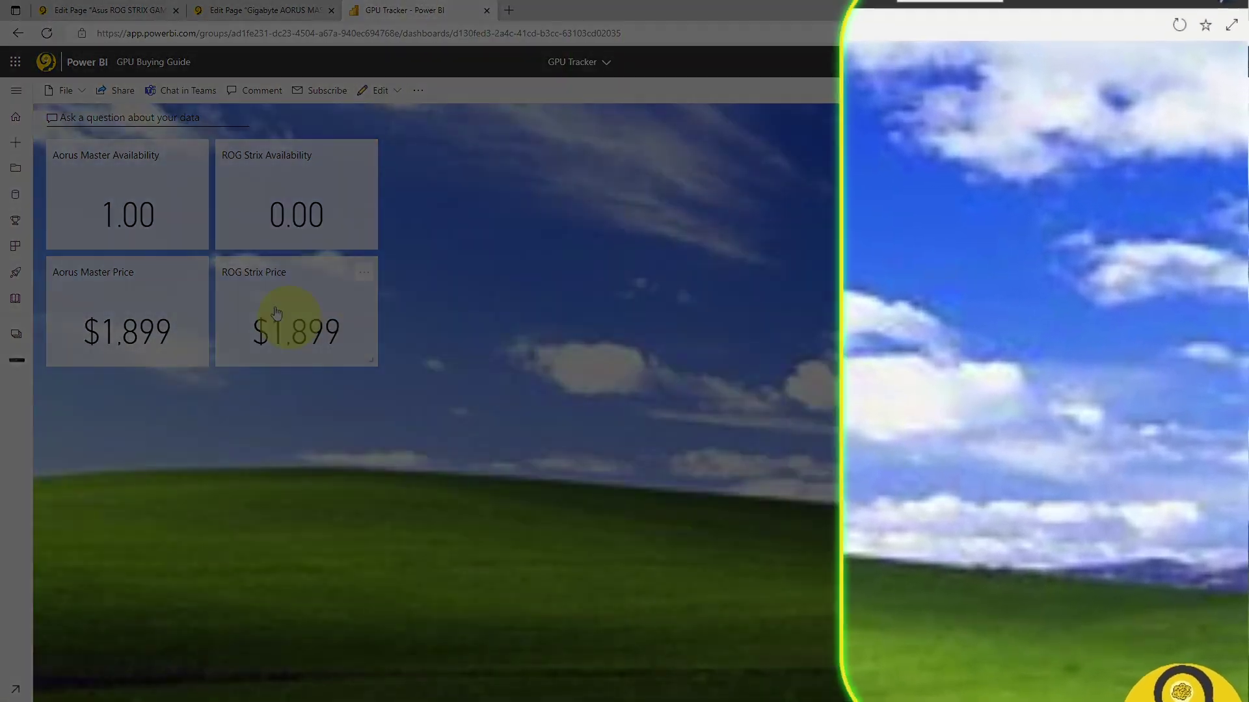
Step: Add an alert rule to the Aorus Master Availability tile with threshold 0 and email notifications off, and save it
click(197, 148)
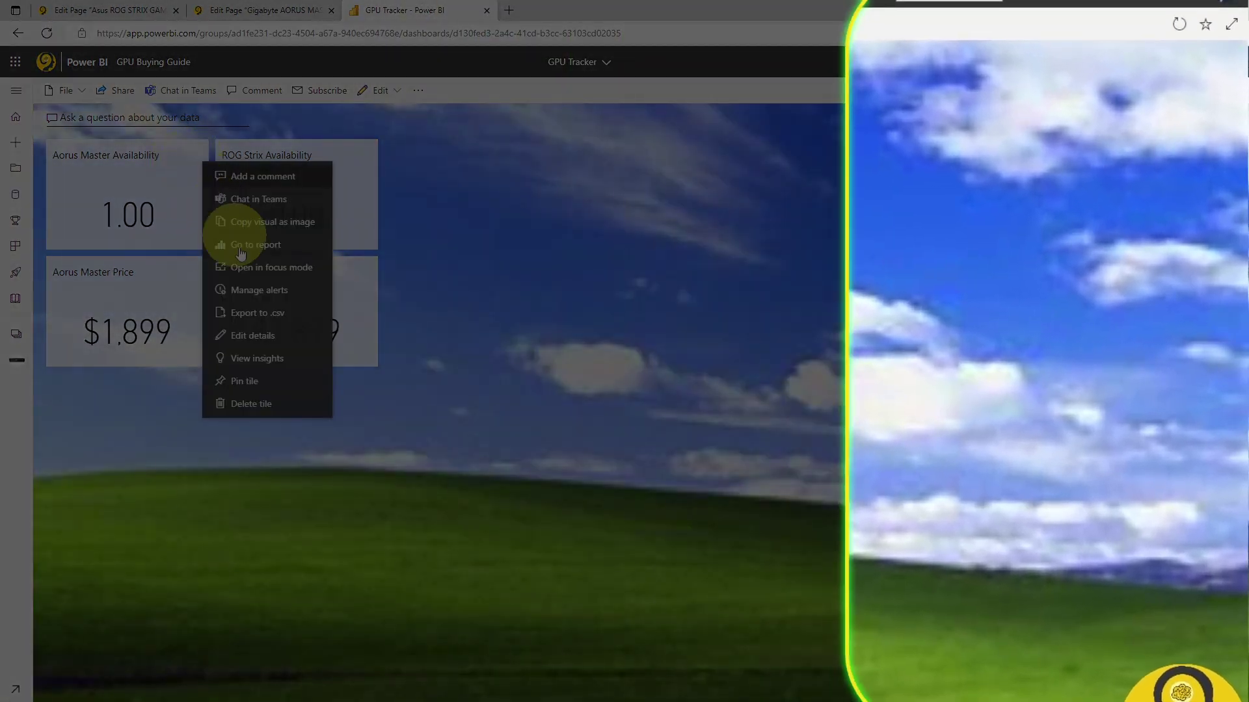
click(237, 296)
click(993, 525)
double_click(1095, 352)
text(0)
click(1088, 676)
Step: Add an alert rule to the Aorus Master Price tile for values below 1500, with email notifications off
click(197, 265)
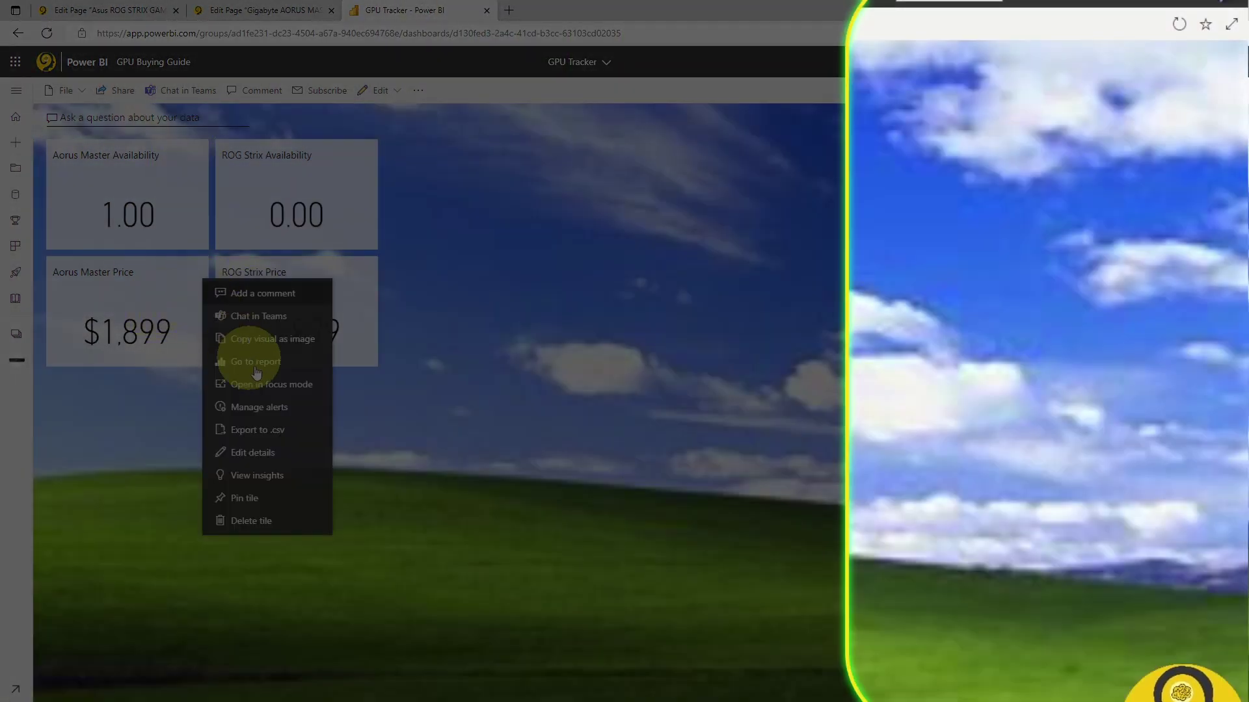
click(271, 412)
click(1084, 96)
click(1005, 351)
click(963, 403)
double_click(1106, 351)
text(1500)
click(1015, 523)
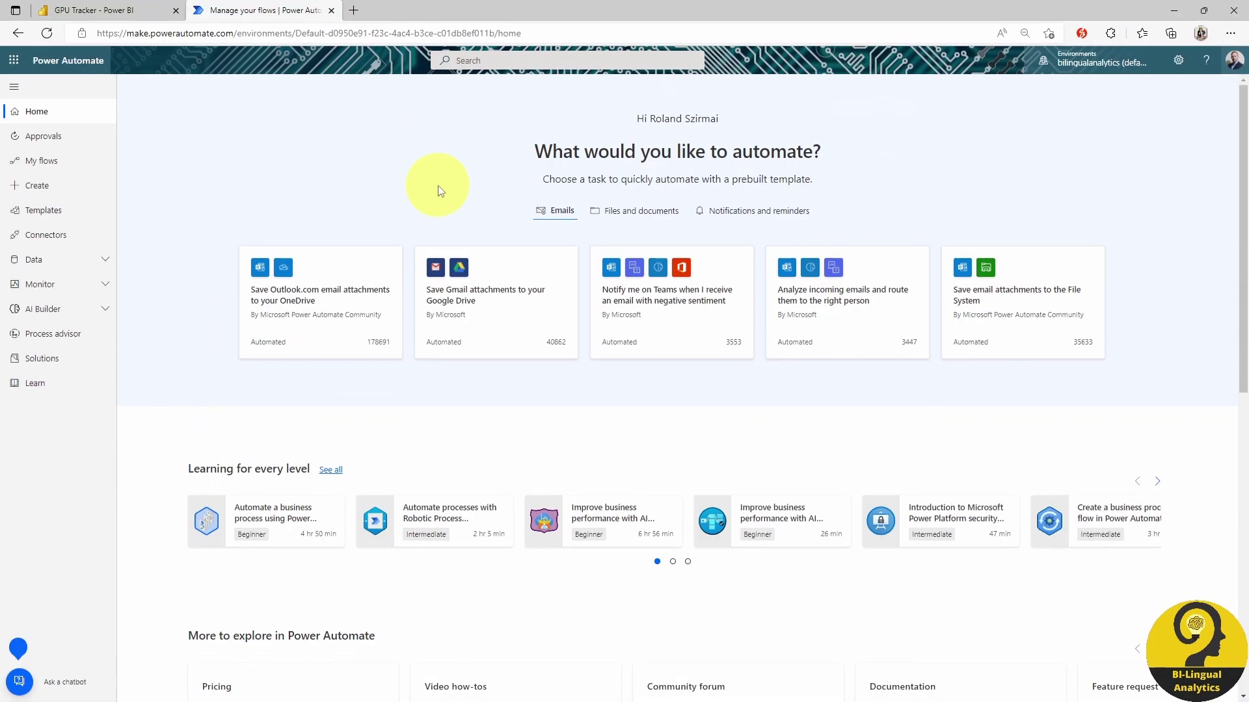
Step: In Power Automate, create a flow from the "Trigger a flow with a Power BI data-driven alert" template, tracking the Aorus Master Availability alert
click(483, 59)
text(power bi data)
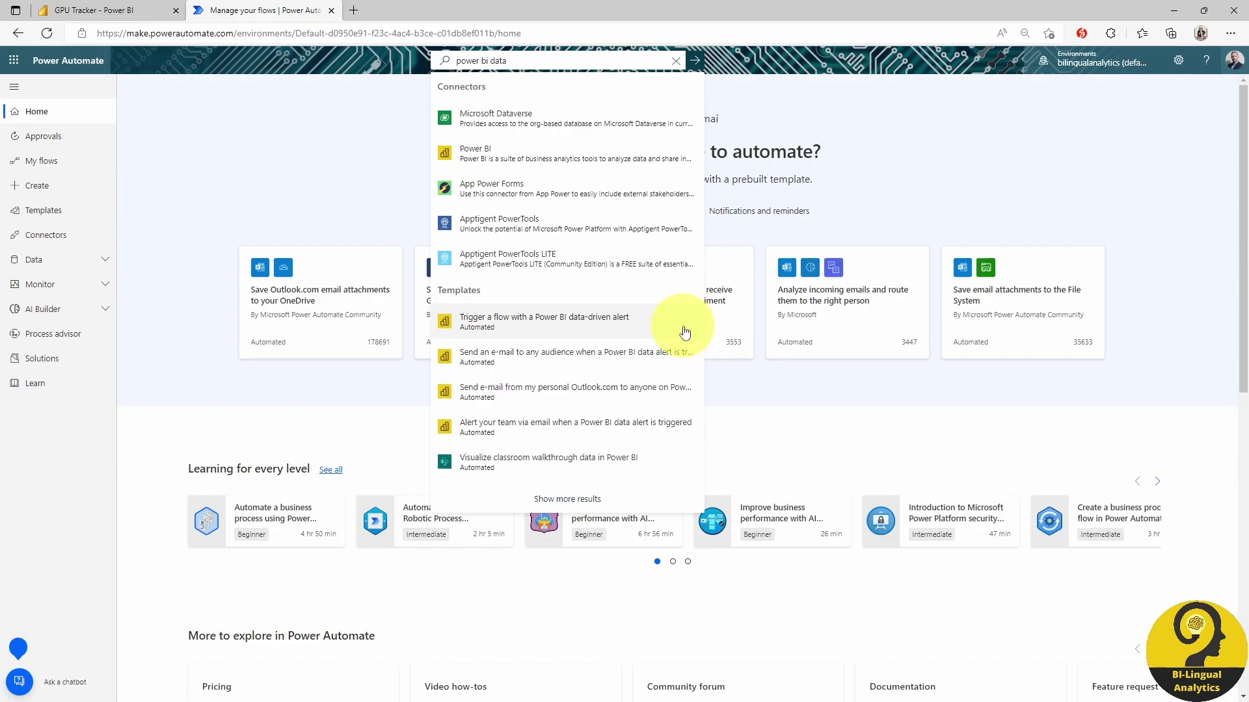
click(685, 333)
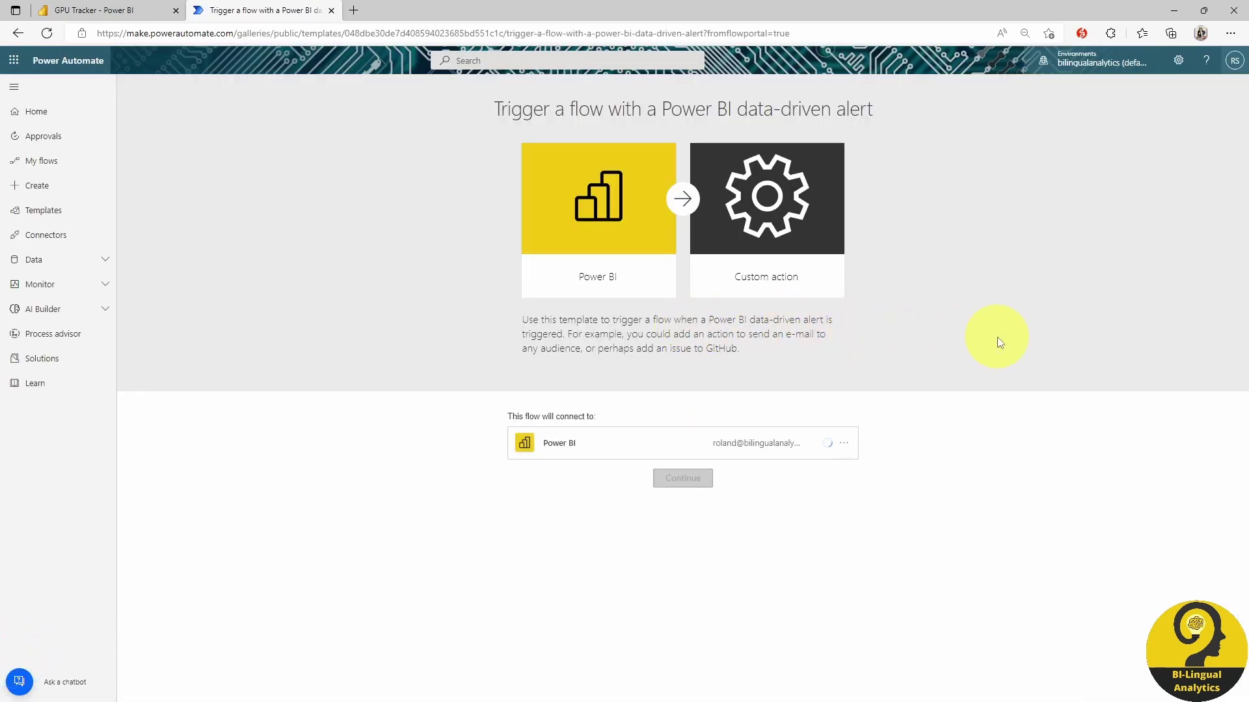
click(705, 482)
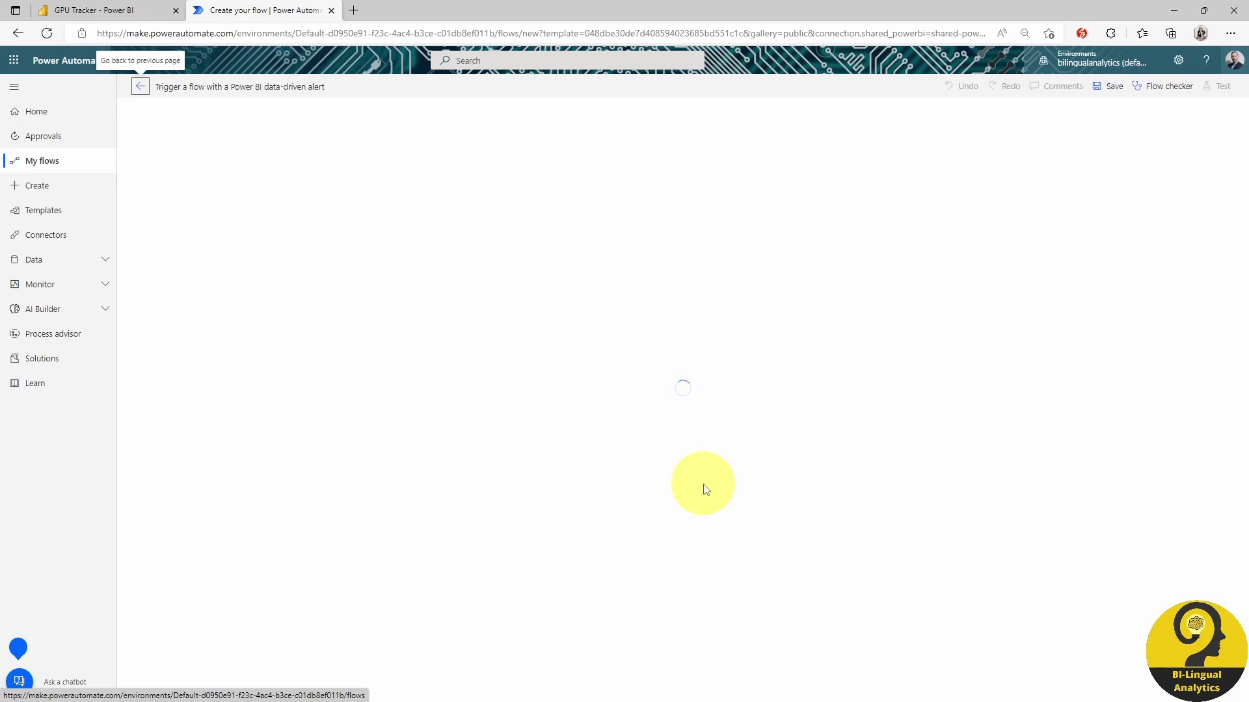
click(834, 147)
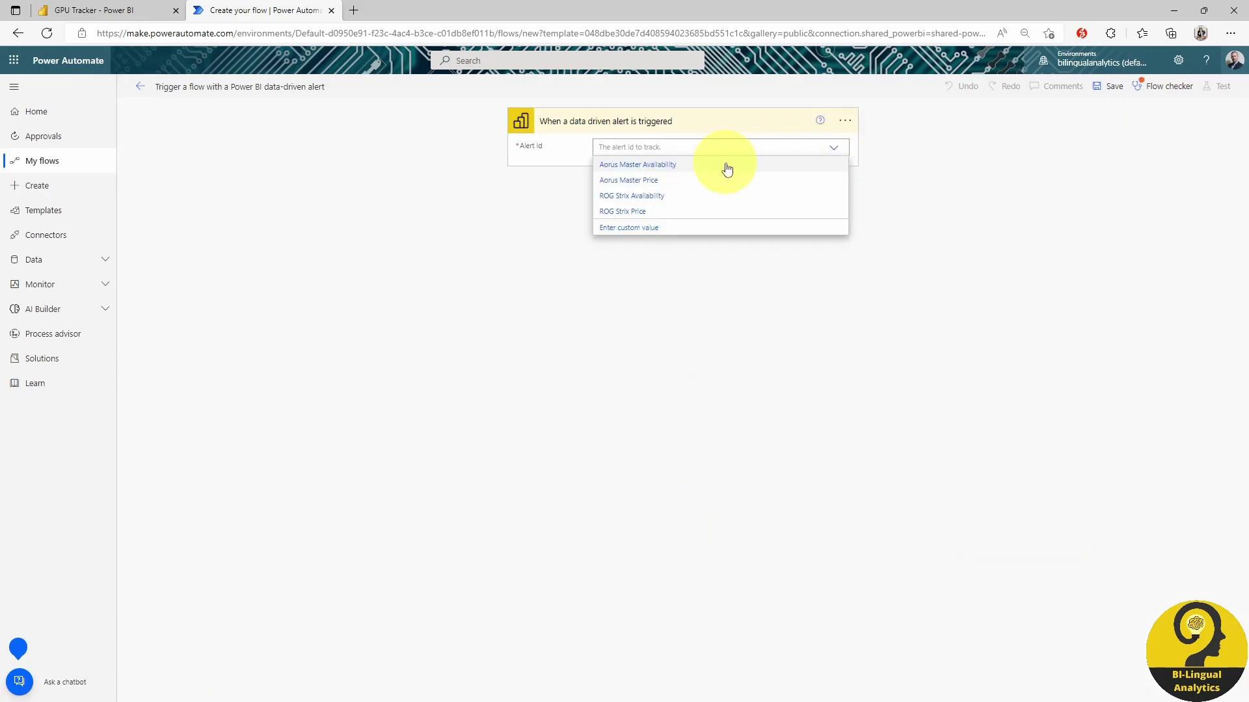
click(727, 165)
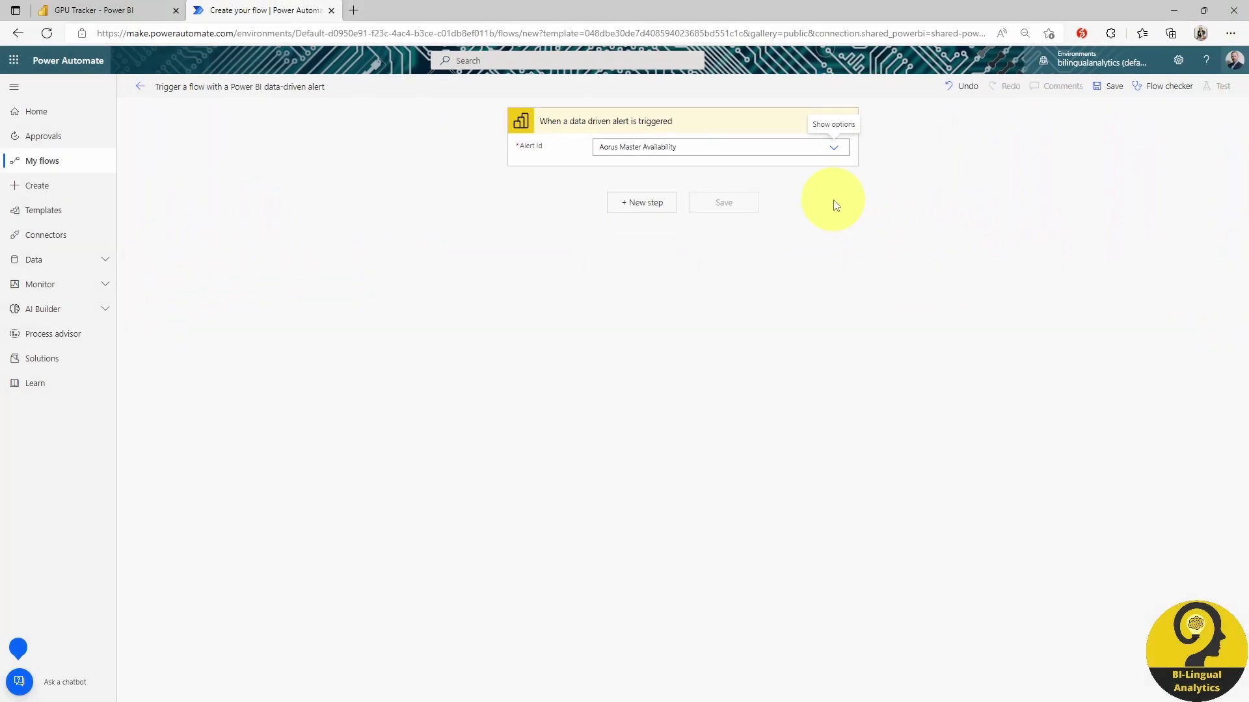
Step: Add a Condition after the alert trigger requiring "Is alert triggered" to be equal to true
click(640, 209)
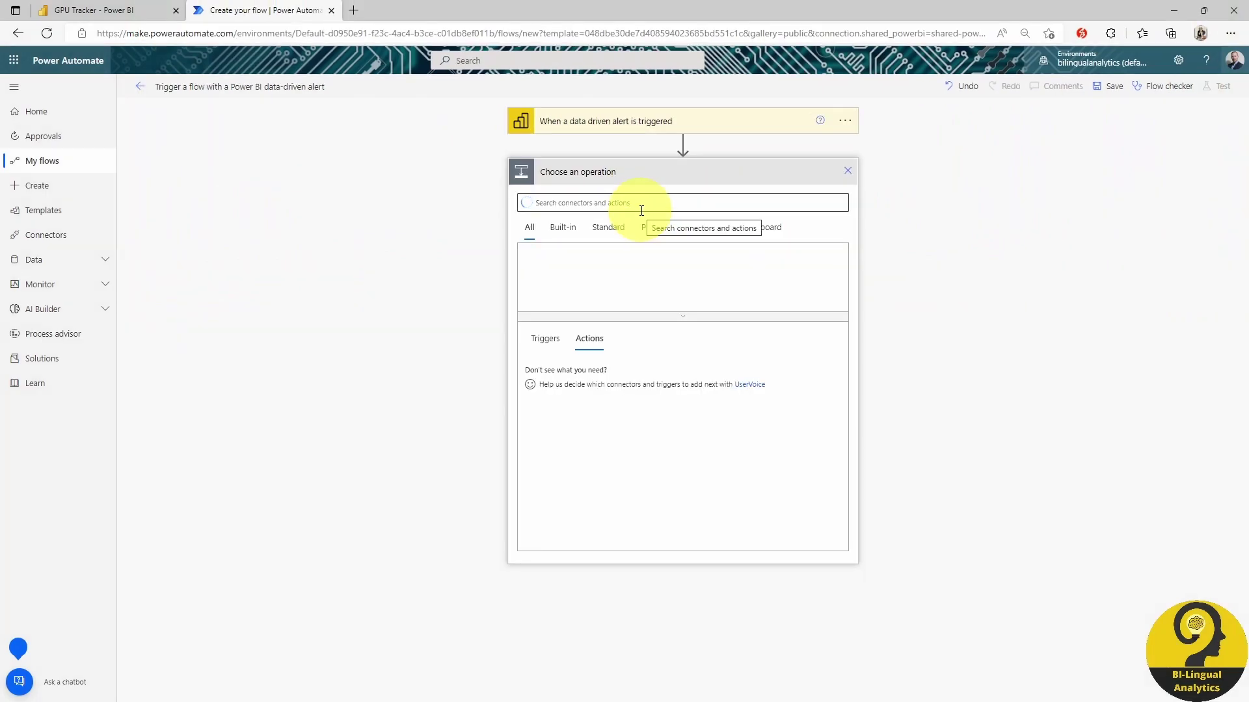
click(554, 277)
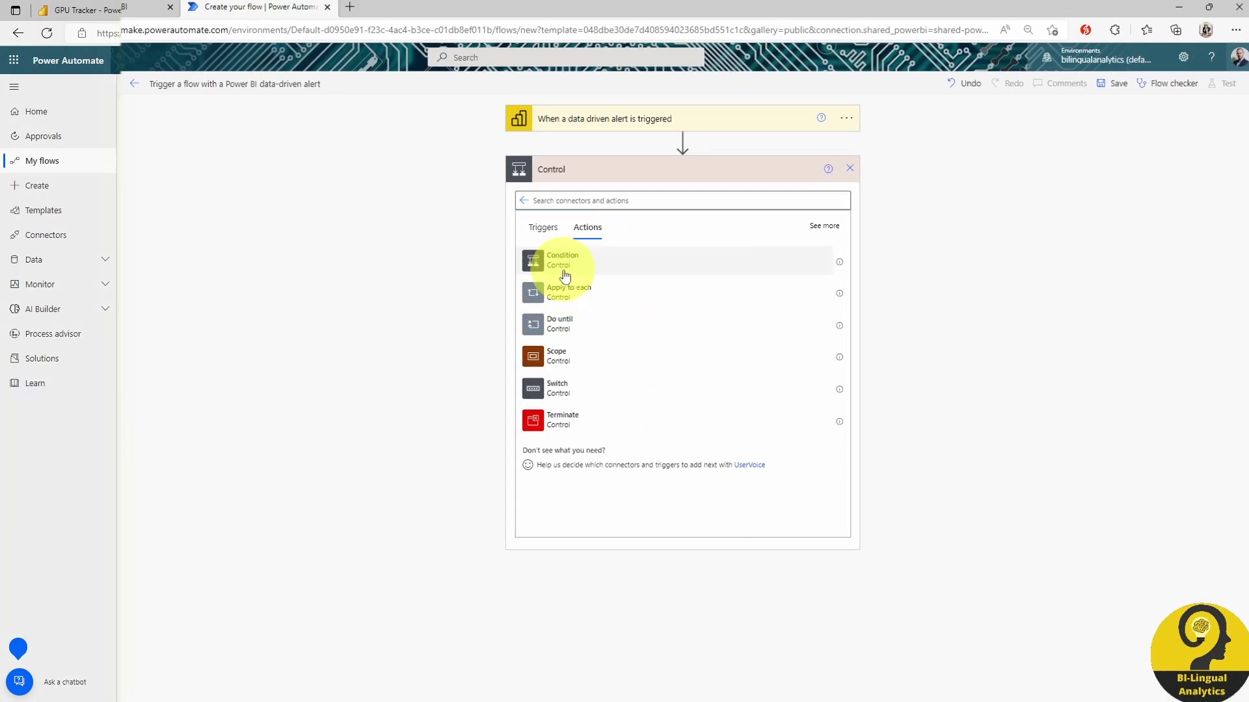
click(566, 276)
click(549, 173)
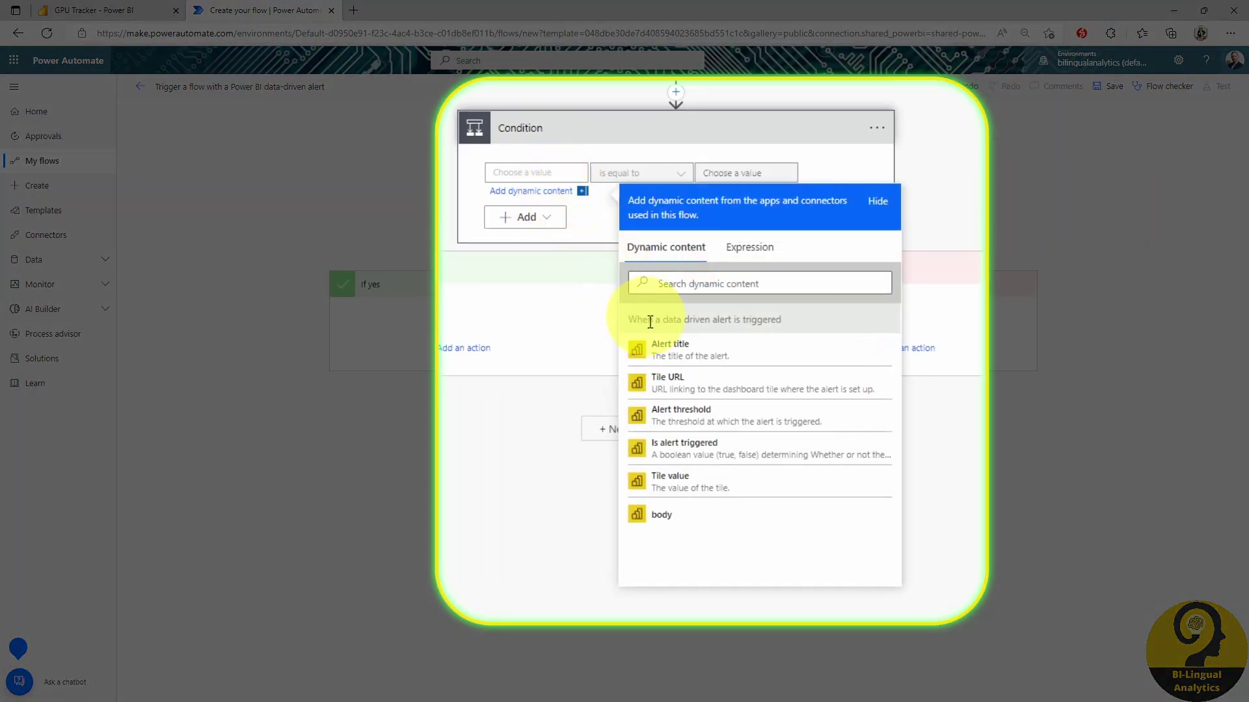
click(774, 449)
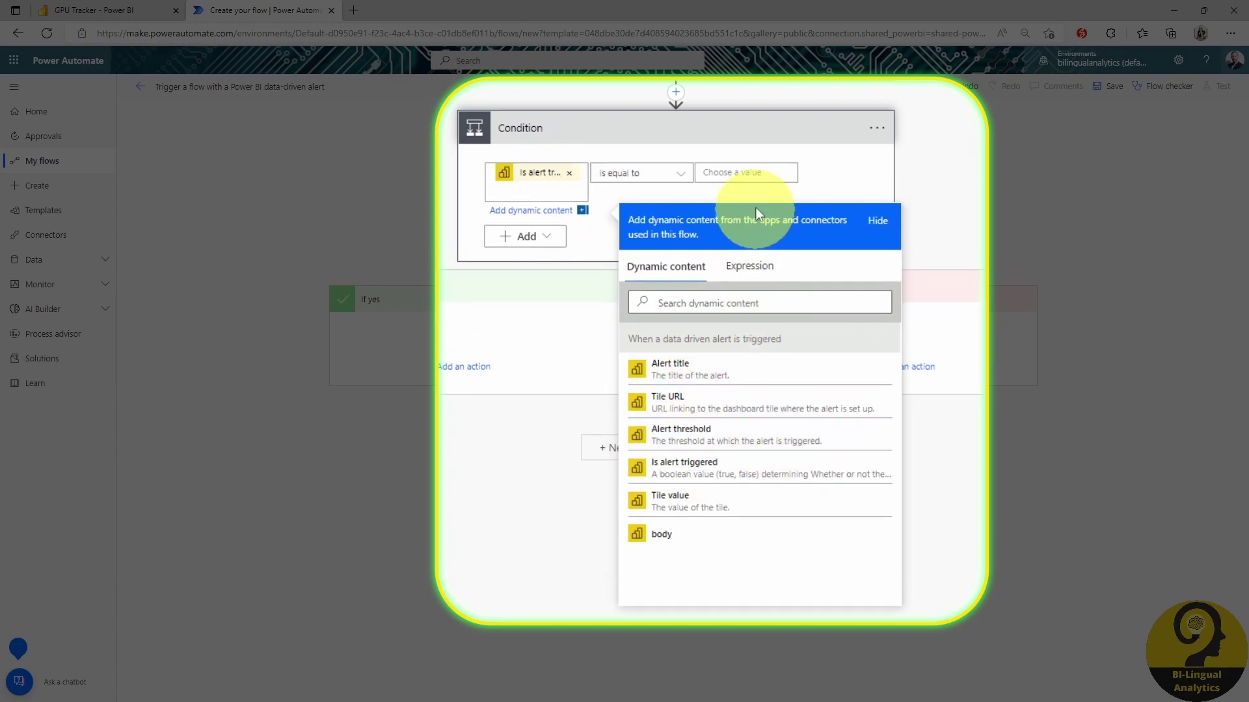
click(747, 173)
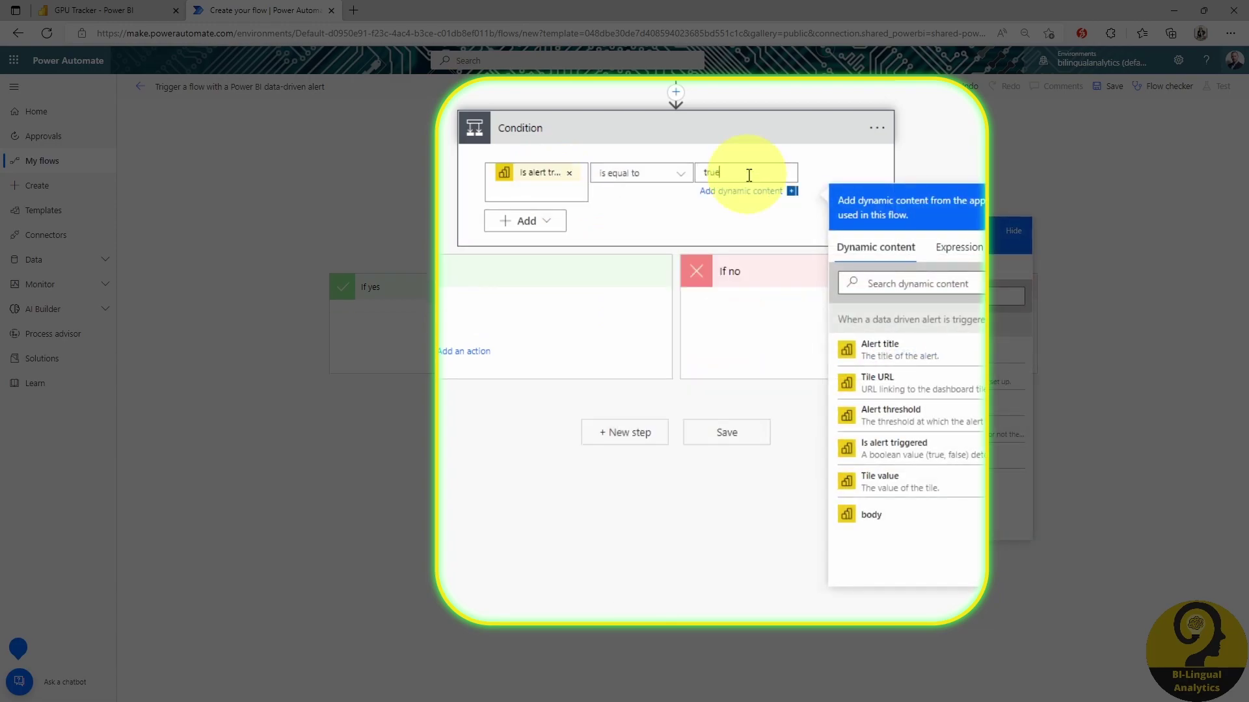
click(430, 251)
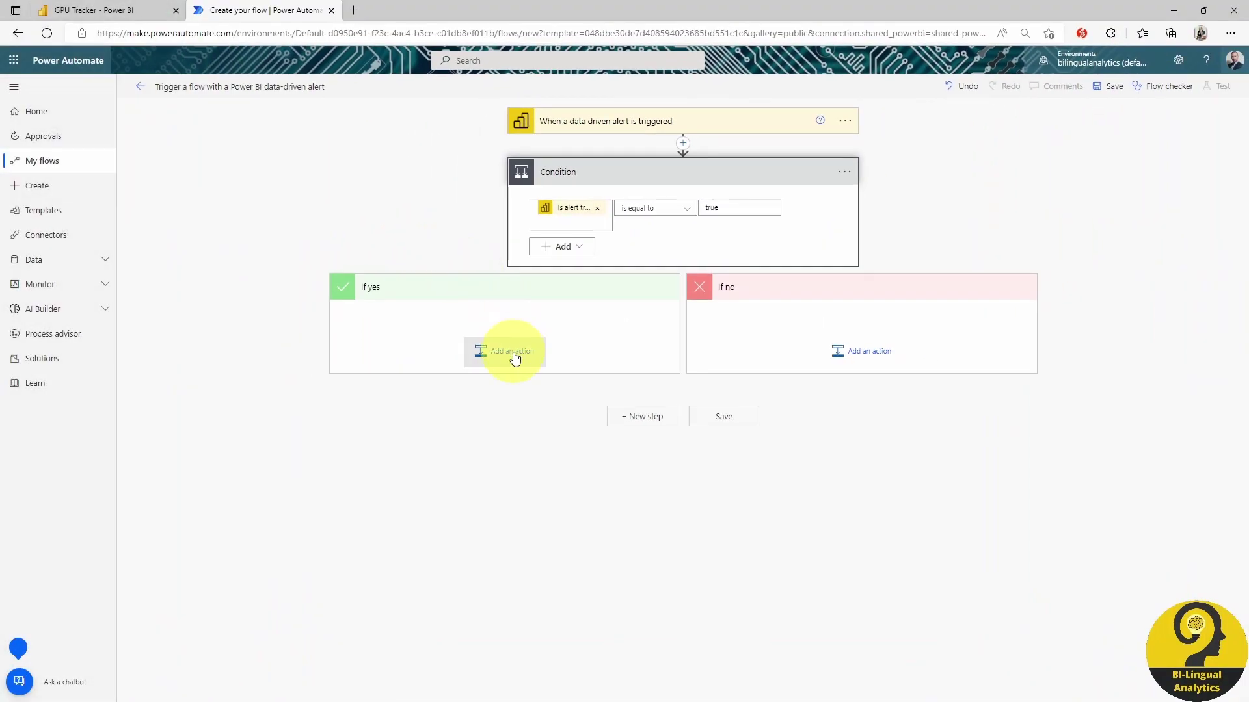
Step: In the condition's If yes branch, add Power BI's "When a data driven alert is triggered", tracking the Aorus Master Price alert
click(514, 354)
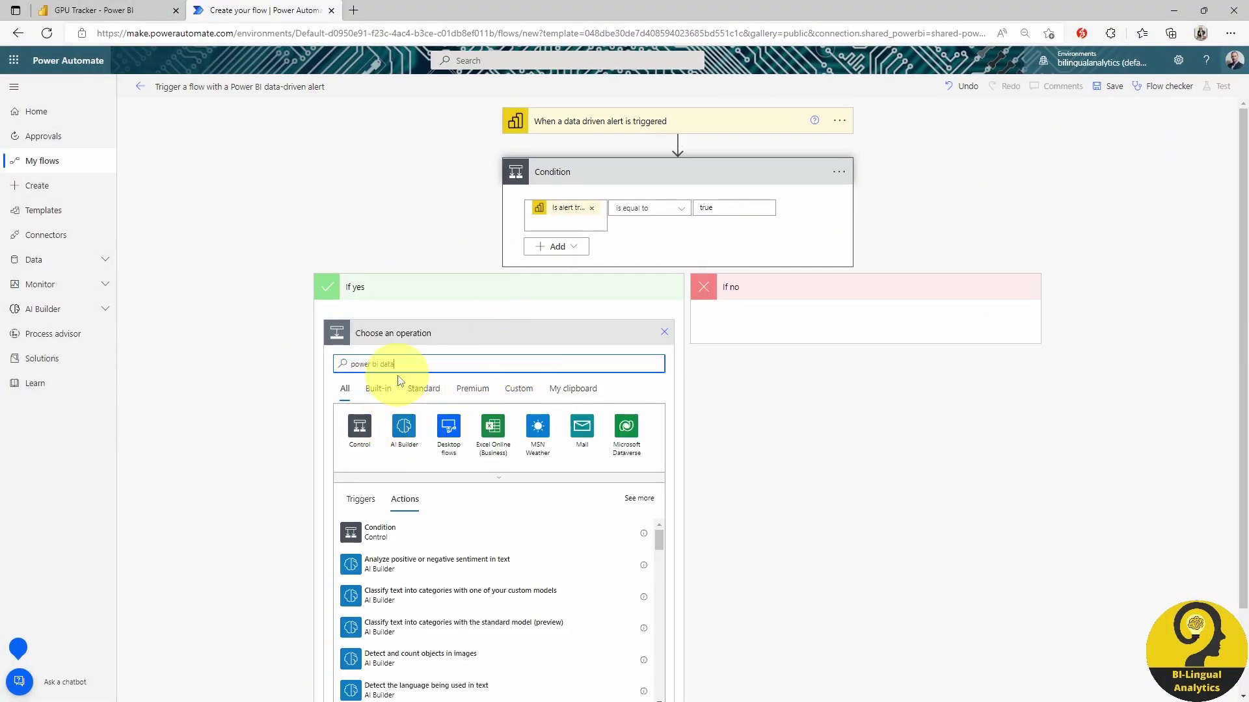
scroll(345, 455, down, 1)
click(355, 409)
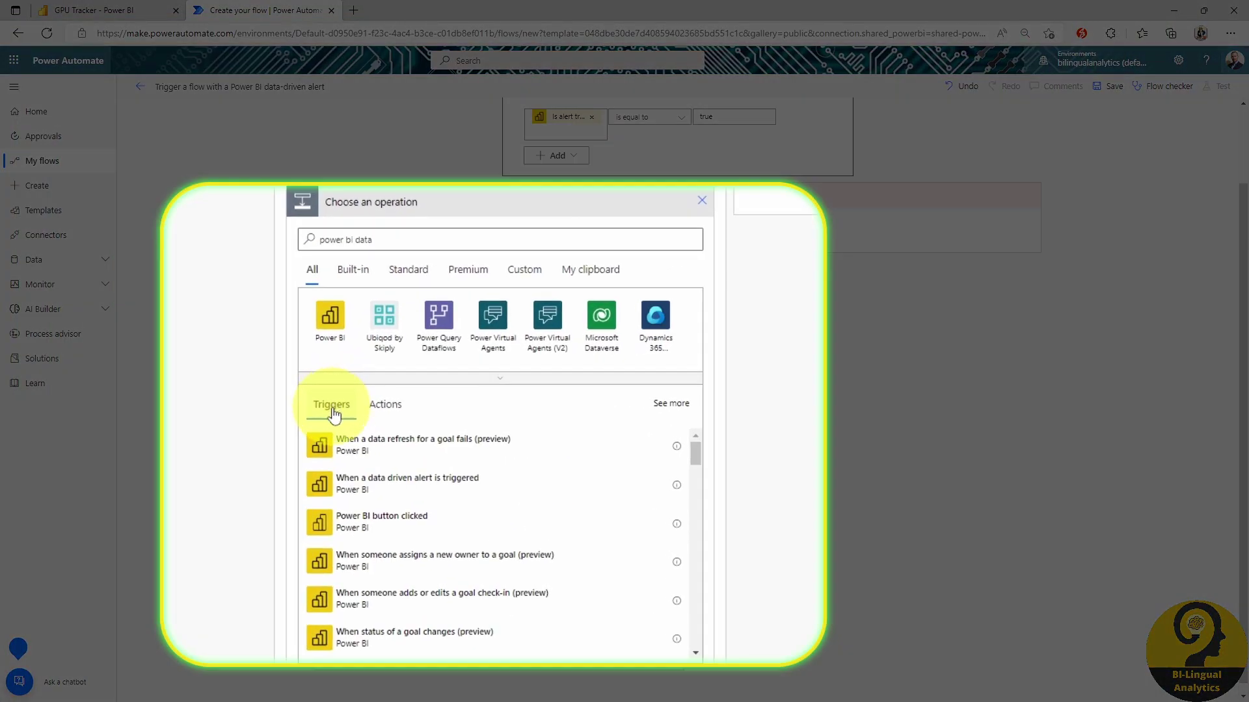
click(475, 484)
click(695, 350)
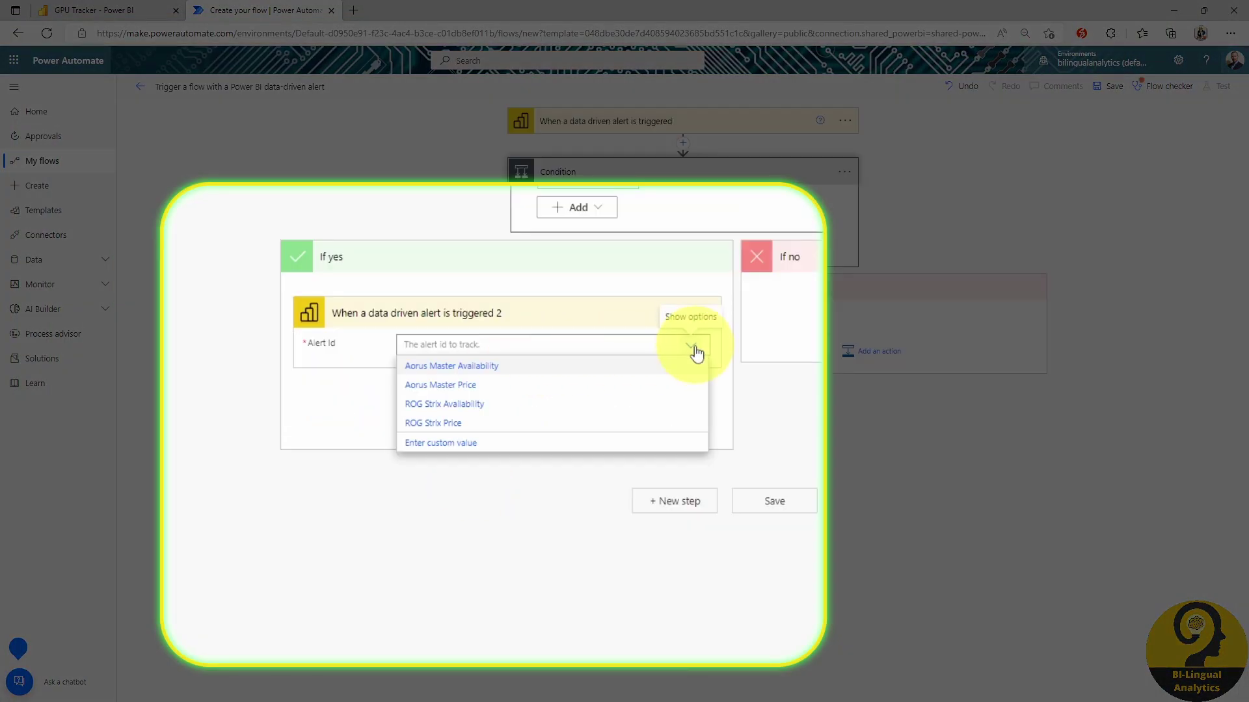
click(507, 386)
Step: Below the second alert, add another Condition requiring that alert's "Is alert triggered" to be equal to true
click(507, 424)
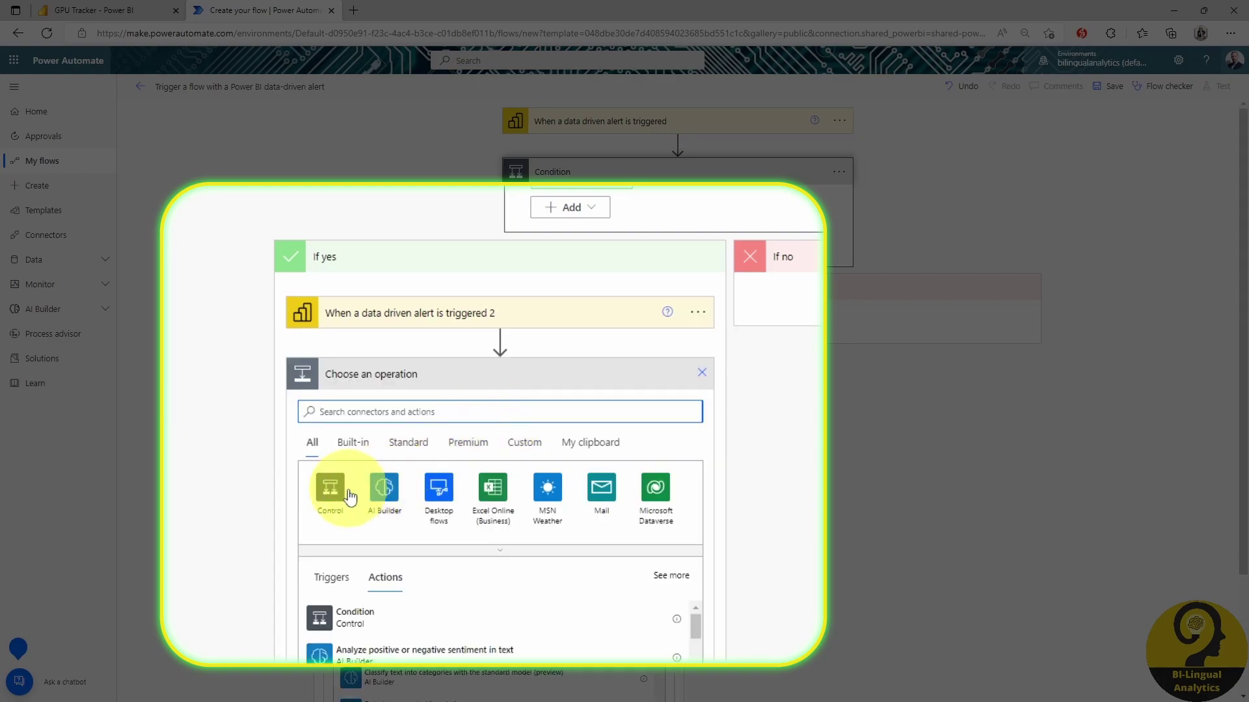
click(355, 498)
click(362, 381)
scroll(572, 558, down, 1)
scroll(565, 553, up, 1)
scroll(354, 516, down, 1)
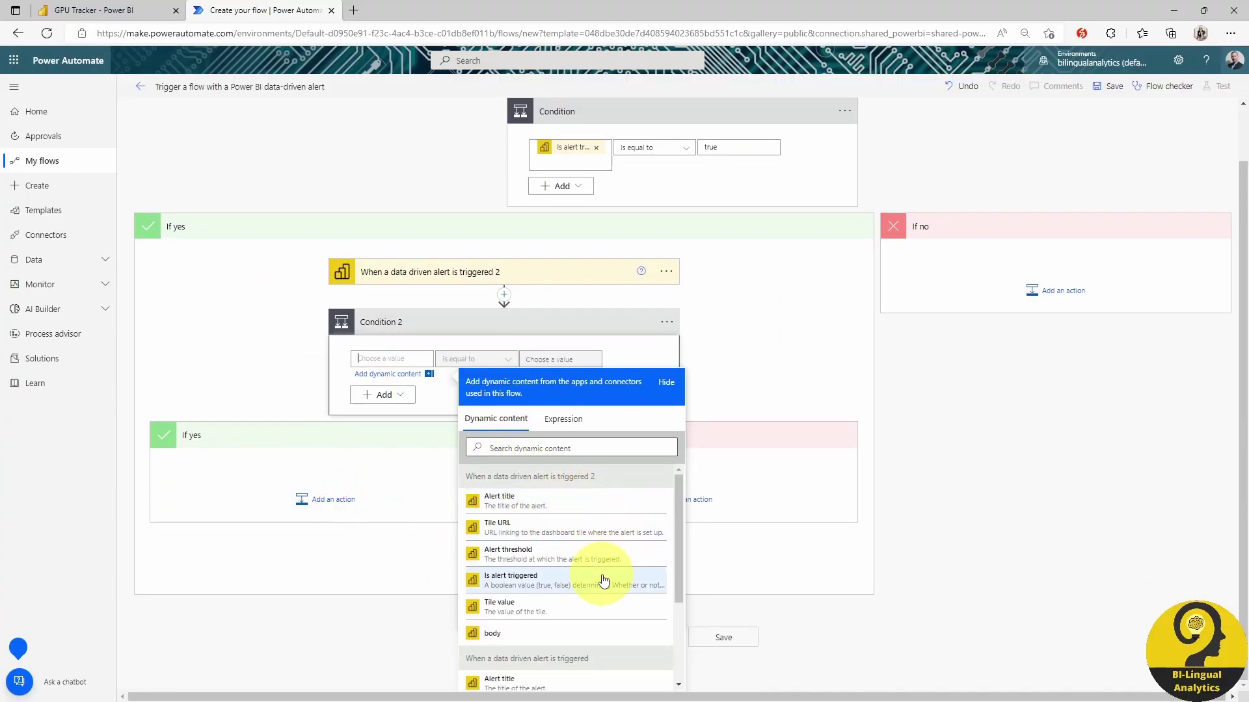
drag(594, 476, 466, 477)
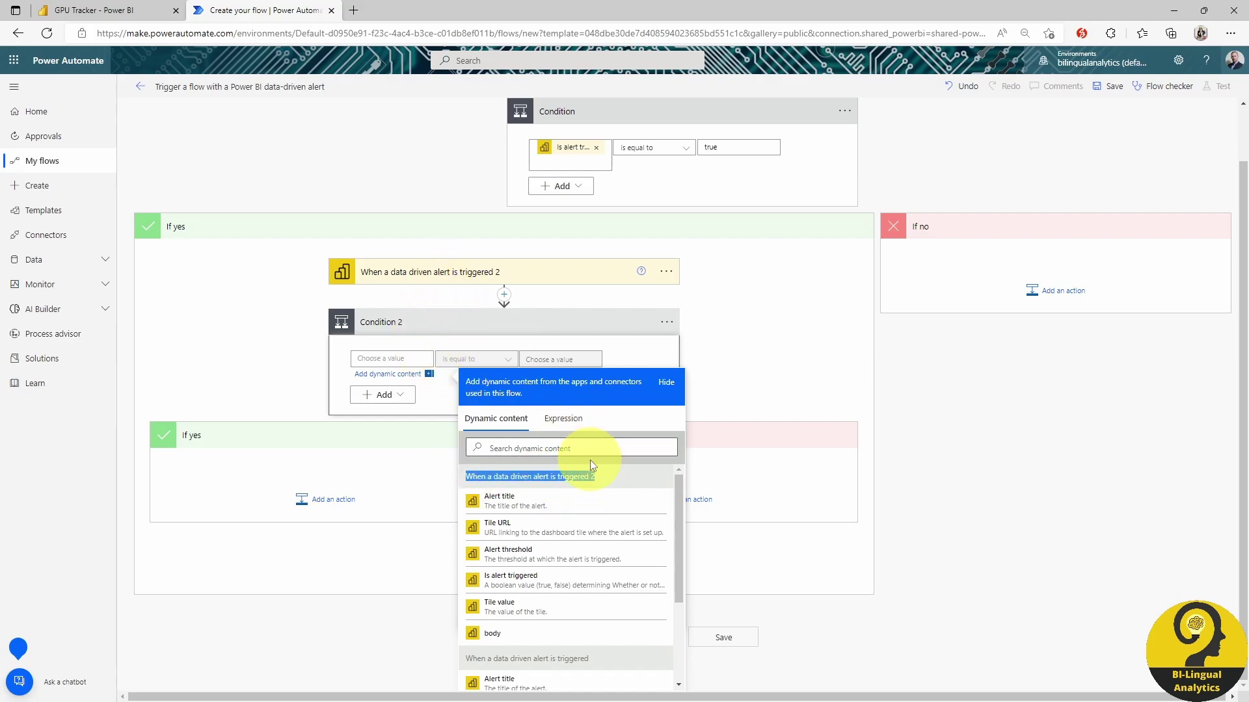
click(555, 579)
click(546, 359)
text(true)
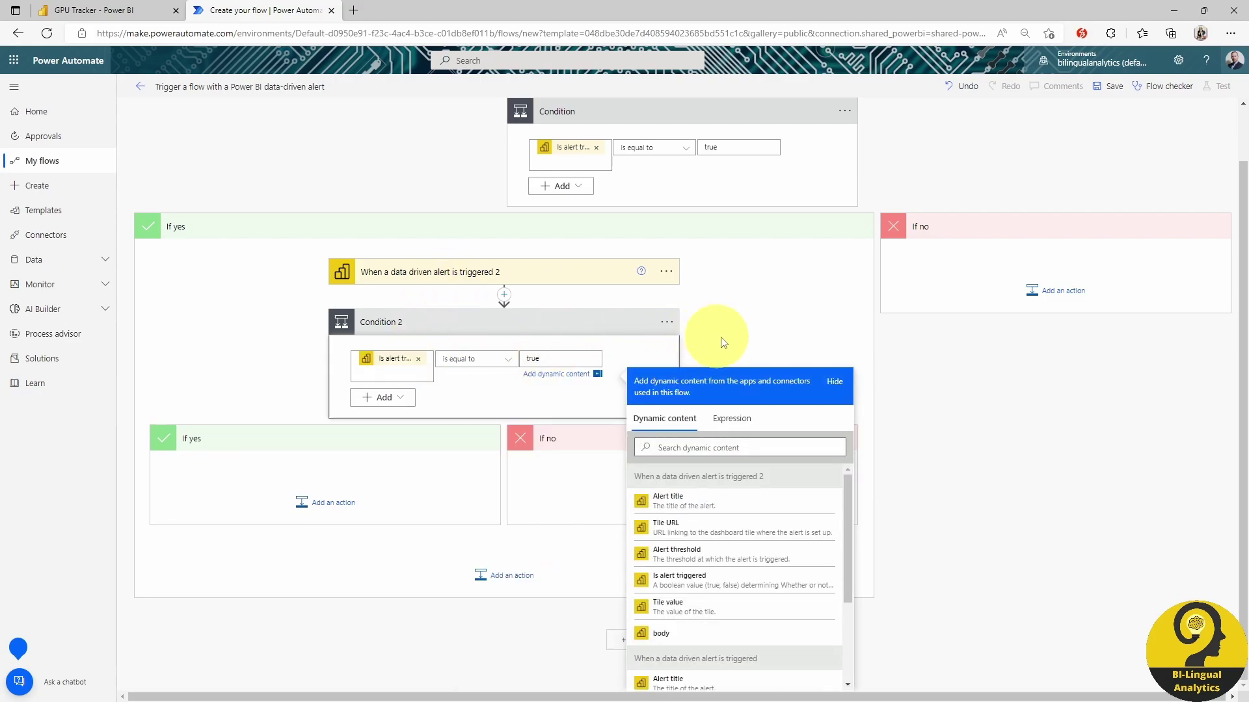
click(199, 445)
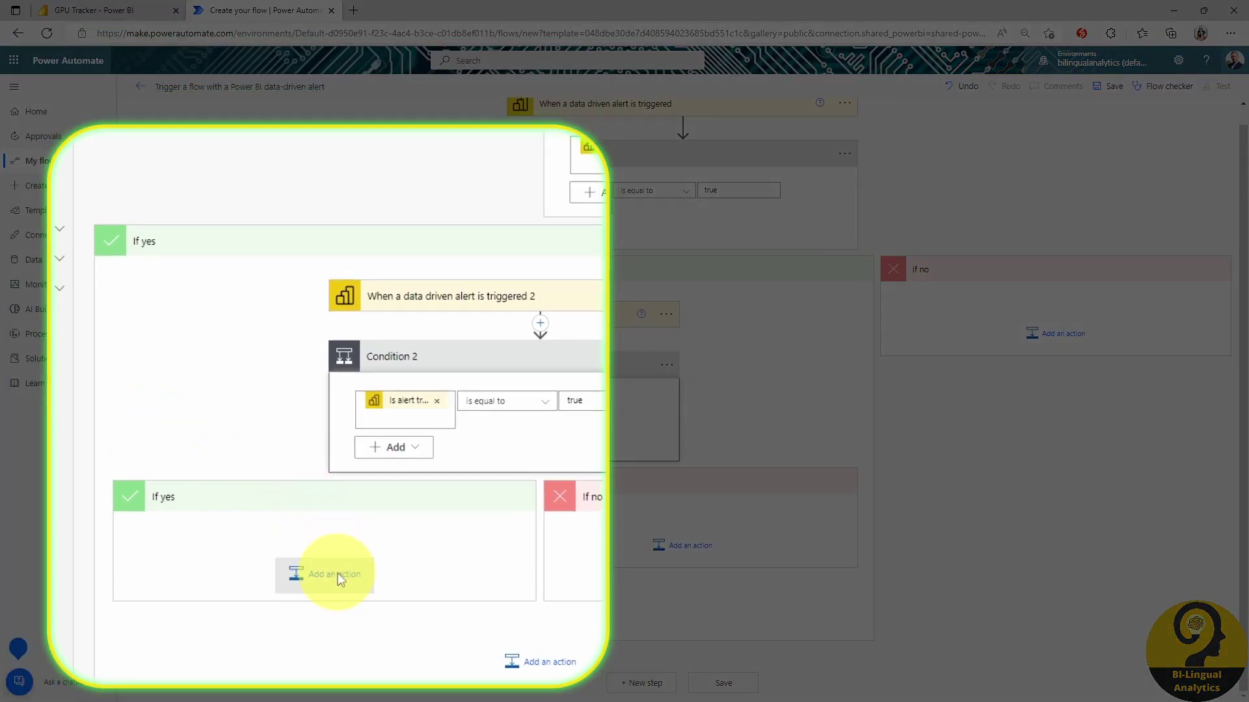
Step: In the nested If yes branch, add the Teams action "Post message in a chat or channel", posting as Flow bot in Chat with Flow bot
click(337, 573)
text(teams)
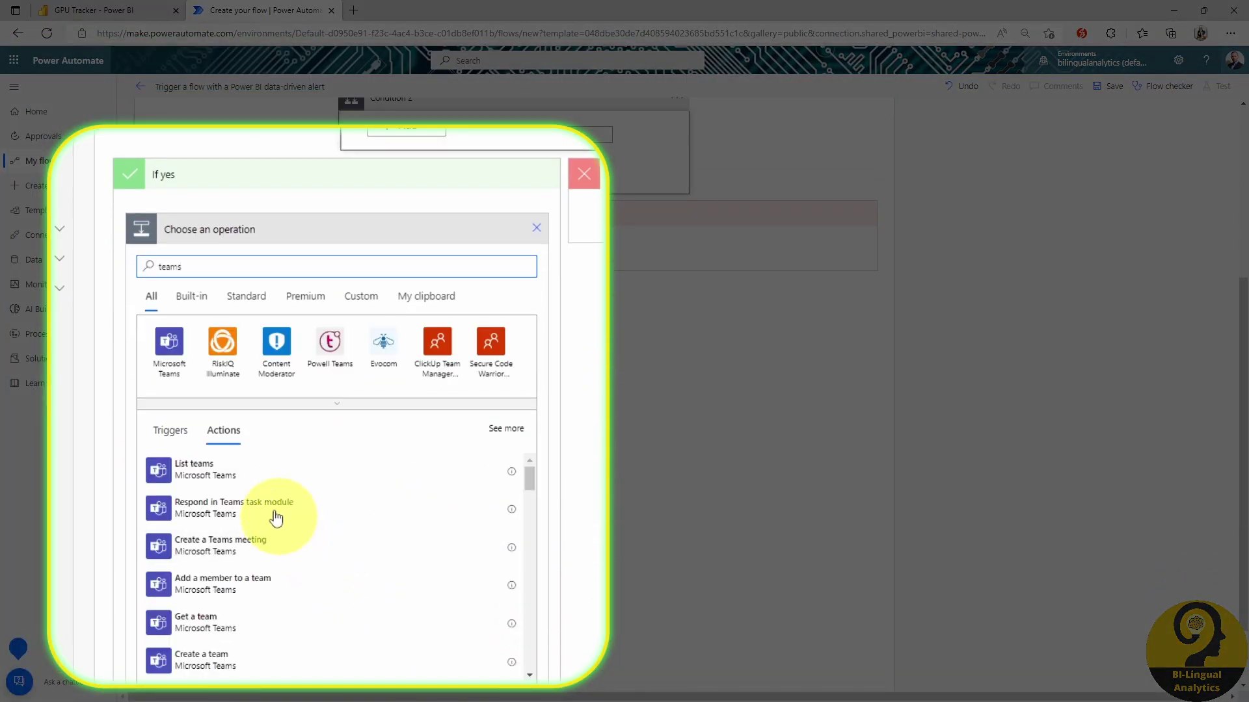
click(168, 345)
scroll(364, 467, down, 3)
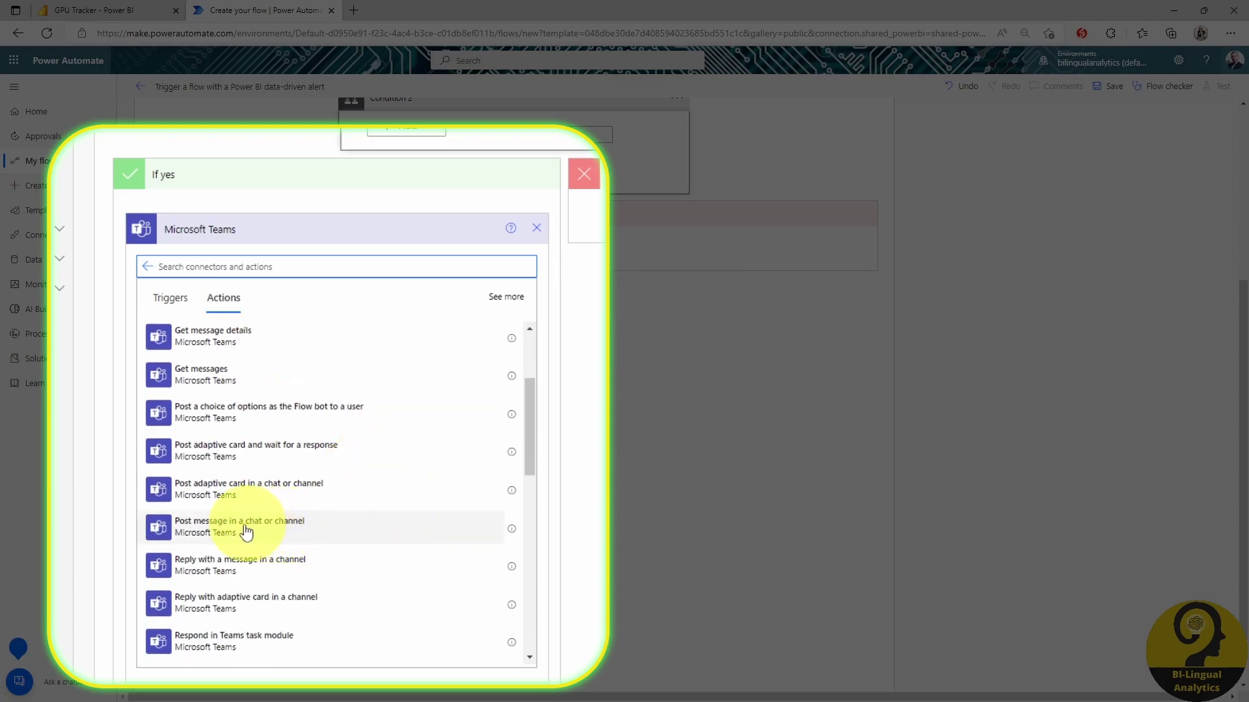
click(306, 528)
click(517, 486)
click(312, 524)
Step: Set the message's recipient and its text: "Hey, Aorus Master is available at a price that you are willing to pay for it. Cheers"
scroll(536, 519, down, 2)
click(368, 406)
text(Roland)
click(455, 442)
click(346, 466)
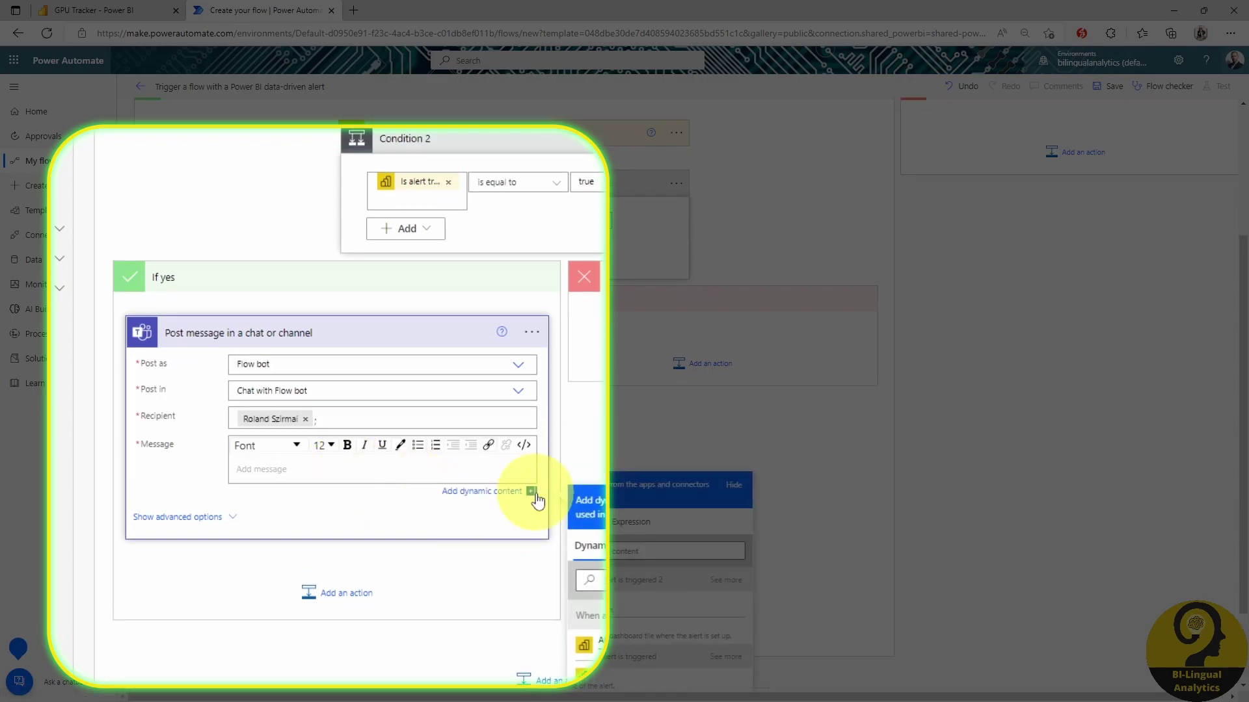
text(Hey, Aorus Master is available at a price that you are willing to pay for it. Cheers)
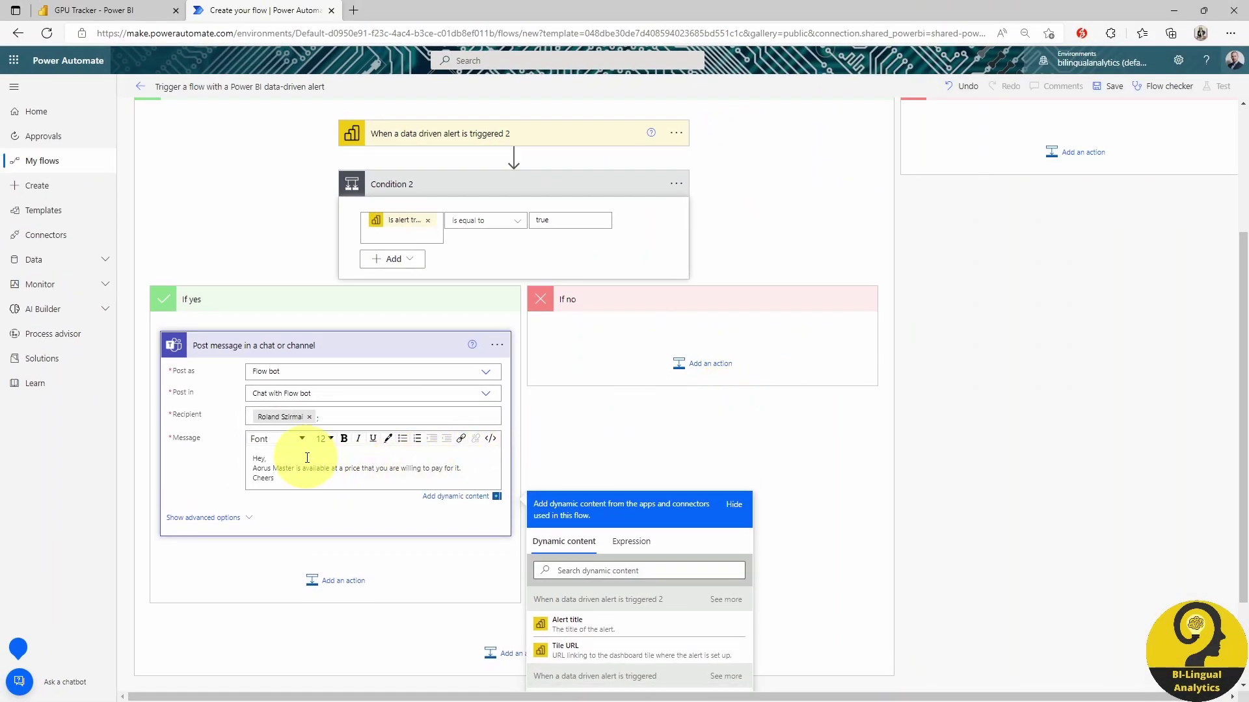
click(571, 455)
Step: Rename the nested data-driven alert step "Price Check" and the flow's first trigger "Status Check"
scroll(1059, 453, up, 1)
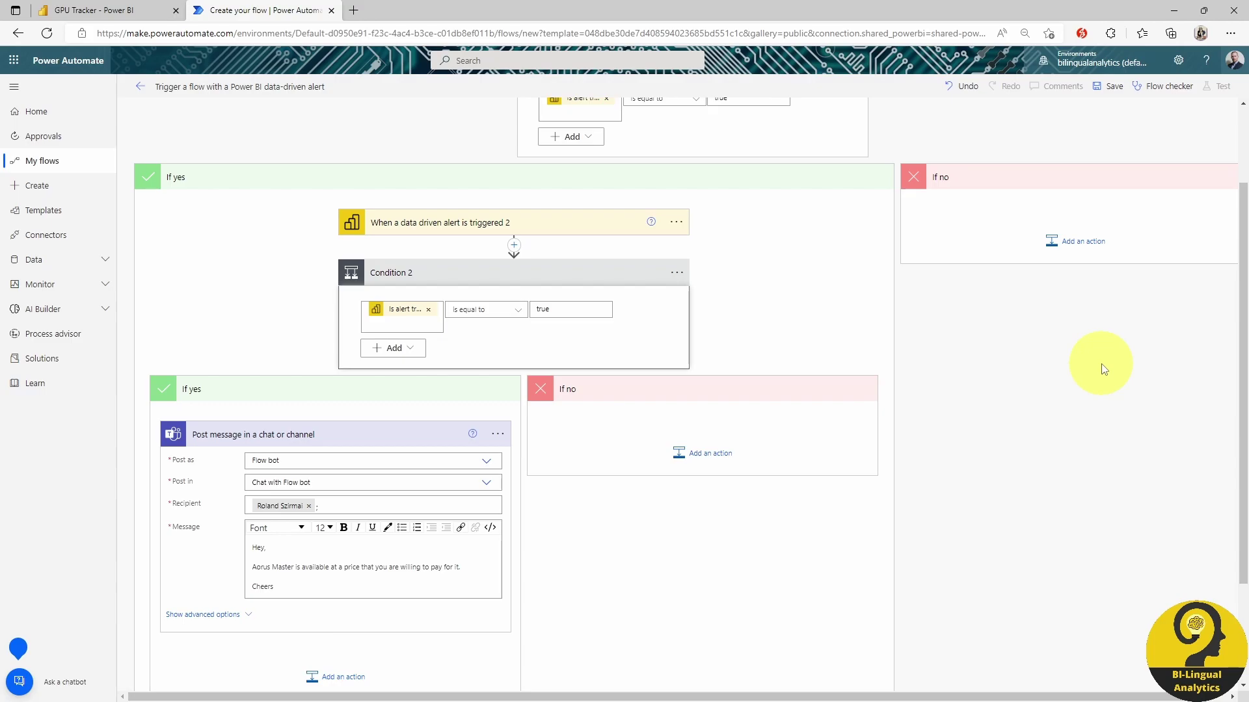
scroll(491, 312, up, 2)
click(676, 312)
click(729, 329)
text(Price Check)
click(855, 121)
click(924, 139)
text(Status Check)
Step: Name the flow "Aorus Master Tracking" and save it
click(287, 87)
text(Adrus Ma)
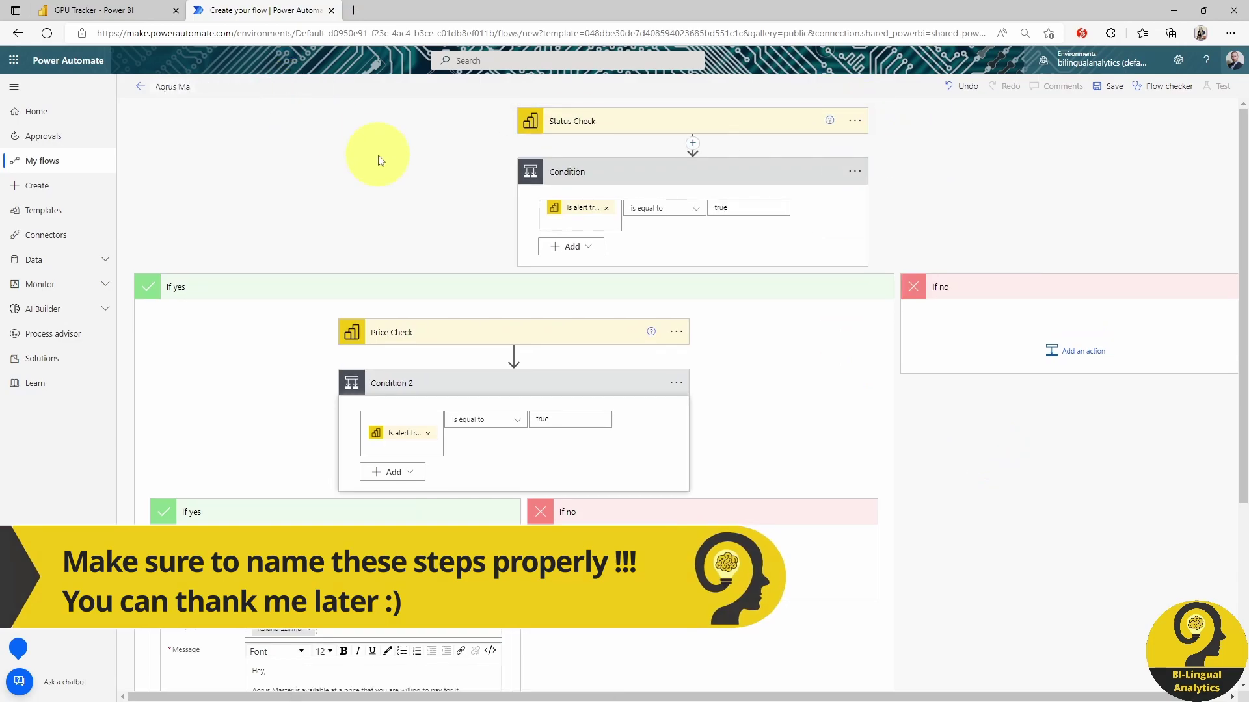
text(ster Tracking)
click(1108, 86)
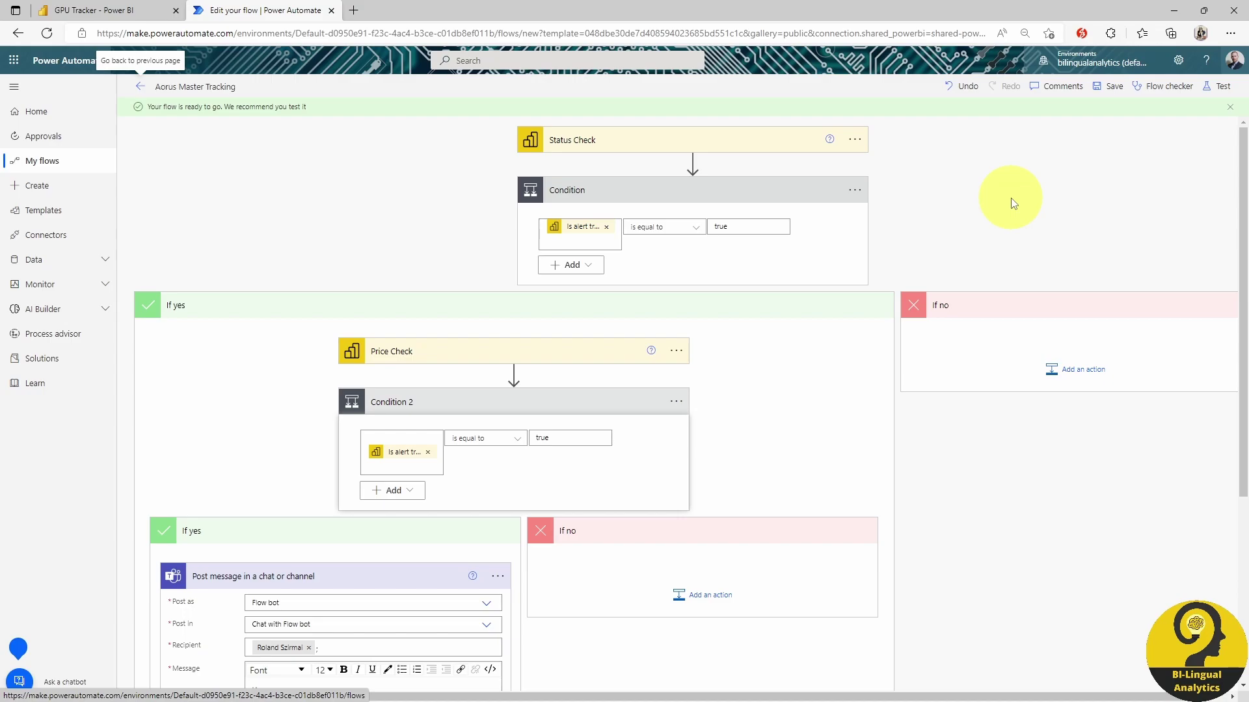
Step: From the flow list, save a copy of the Aorus Master Tracking flow as "Rog Strix Tracking"
click(62, 161)
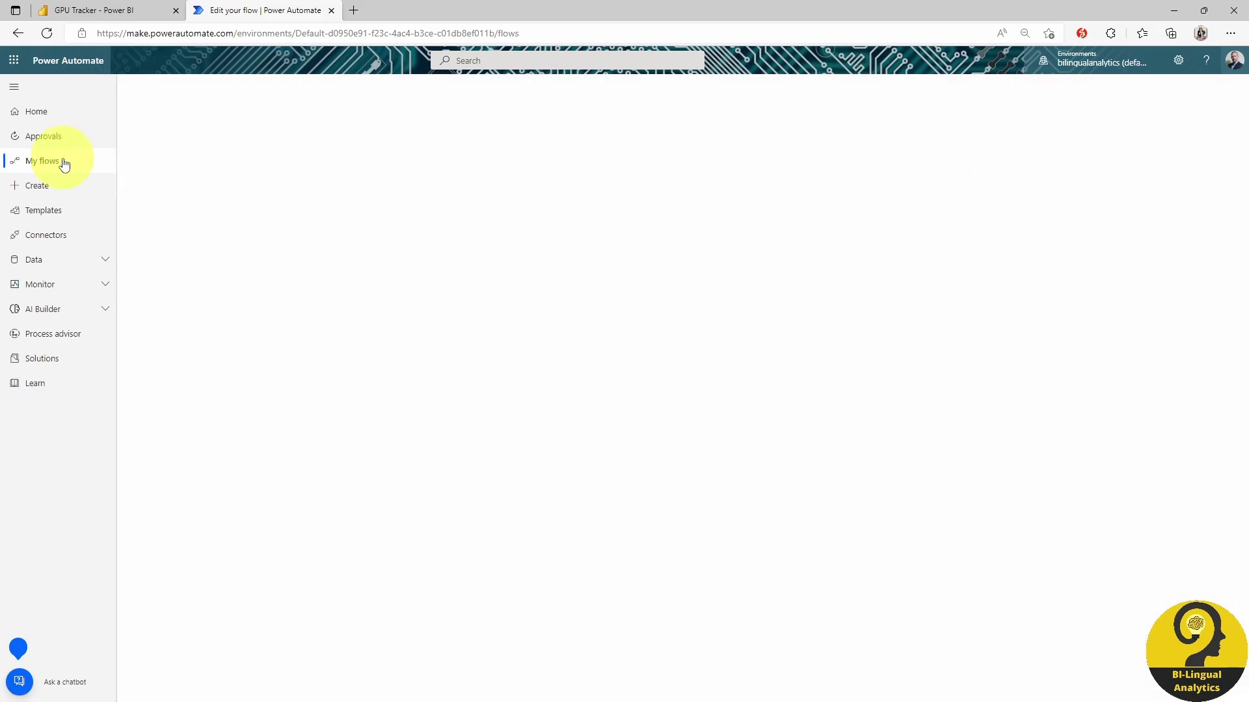
click(480, 220)
click(511, 292)
click(524, 397)
text(Rog Strix Tracking)
click(689, 424)
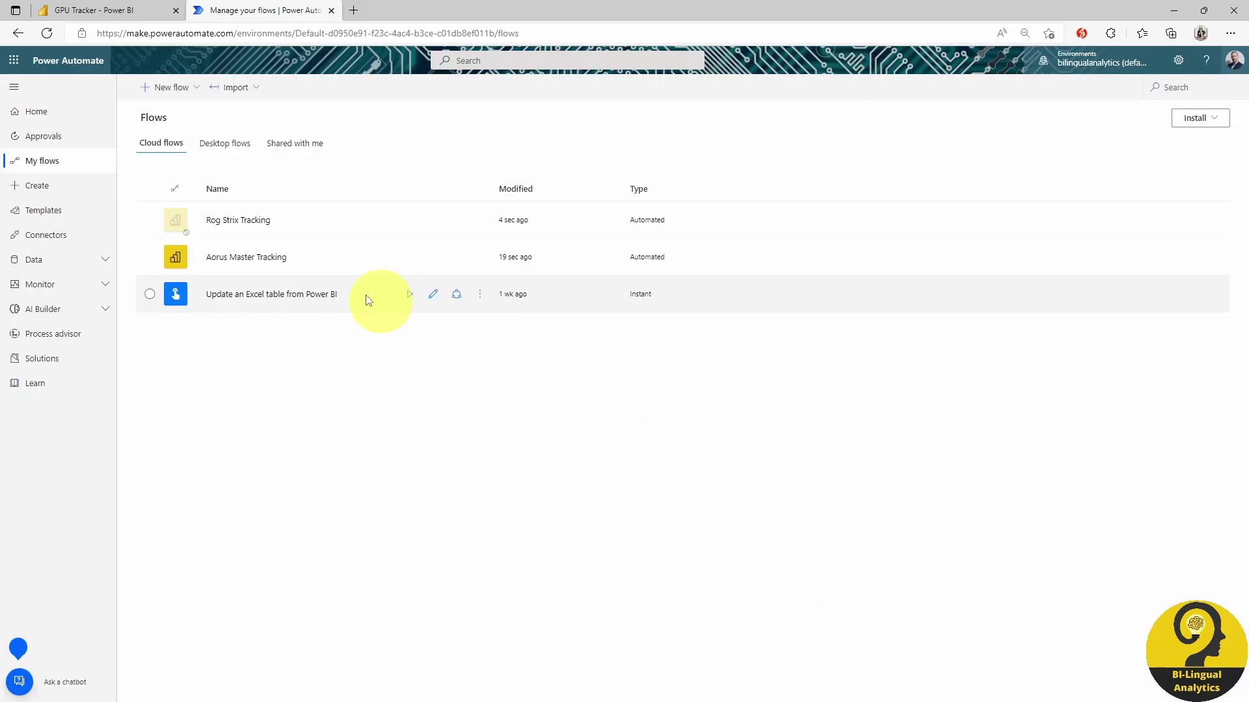
Step: In the Rog Strix Tracking flow, set Status Check to the ROG Strix Availability alert and reselect its "Is alert triggered" value in the first condition
click(156, 87)
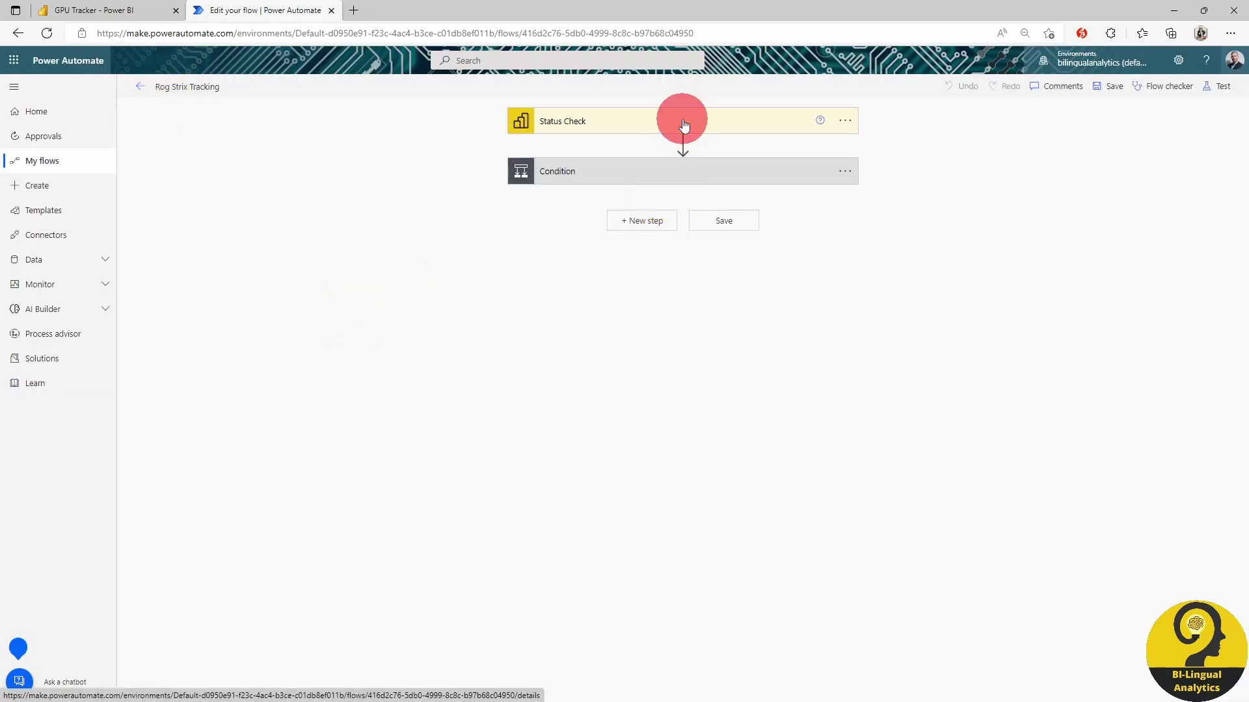
click(683, 123)
click(838, 152)
click(657, 190)
click(571, 212)
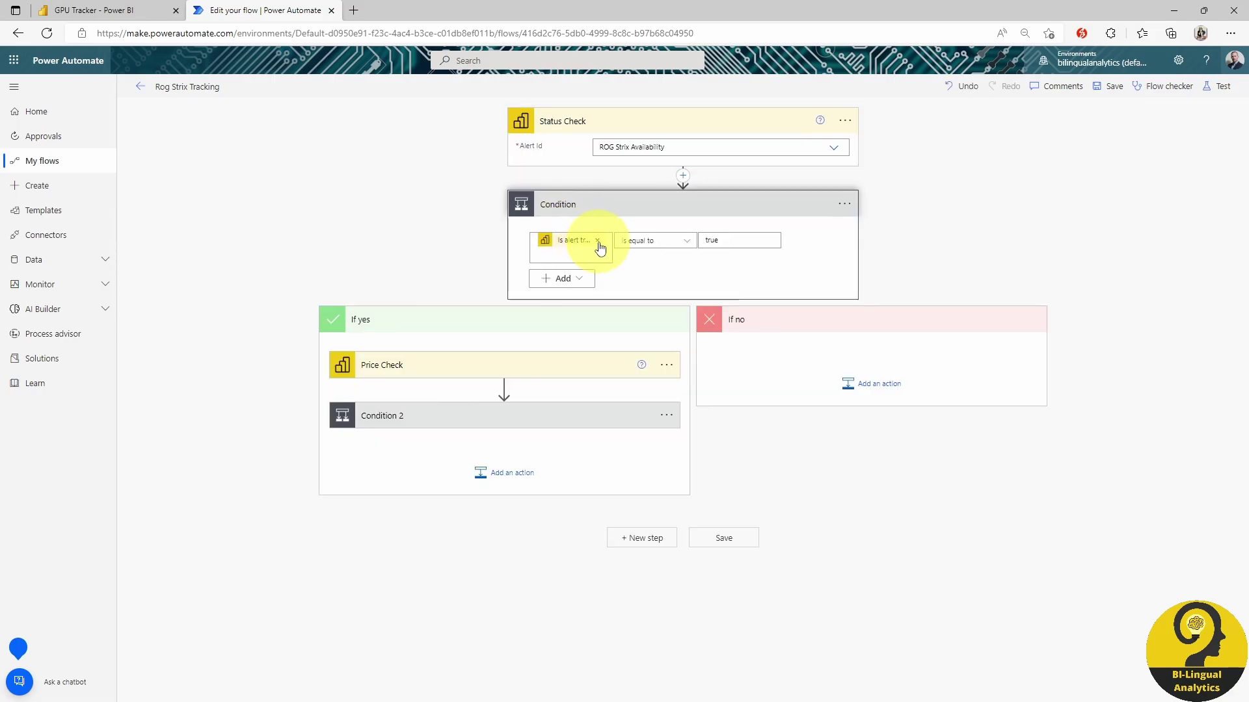
click(576, 241)
click(739, 460)
Step: Set Price Check to the ROG Strix Price alert and reselect its "Is alert triggered" value in Condition 2
click(446, 376)
click(654, 391)
click(459, 456)
click(510, 448)
click(402, 395)
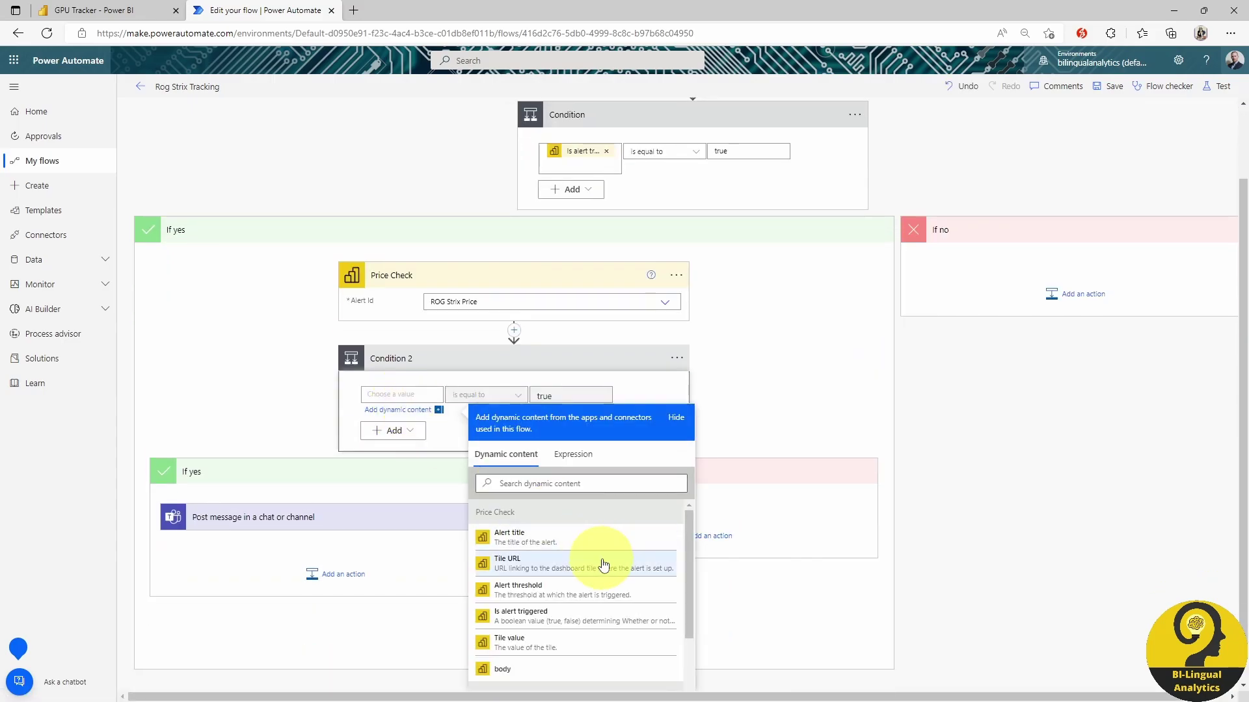
click(545, 615)
Step: Replace "Aorus Master" with "ROG Strix" in the Teams message and save the flow
click(320, 536)
drag(252, 474, 294, 474)
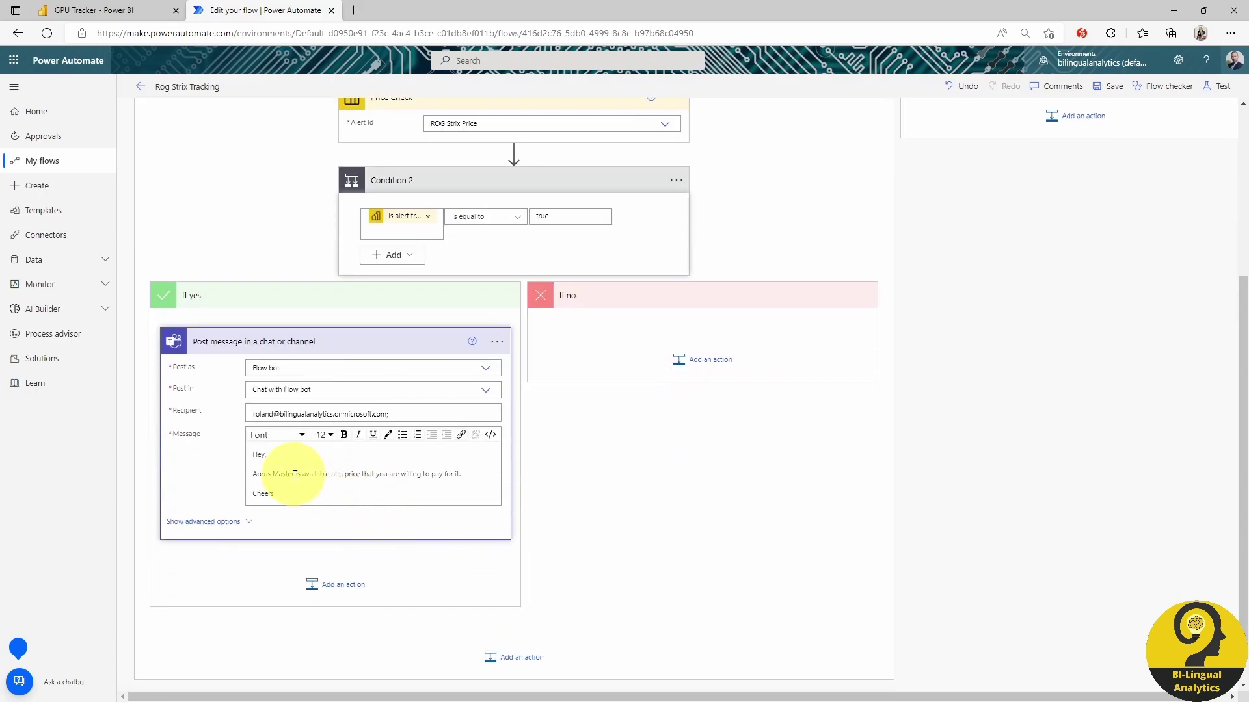
text(ROG Strix)
click(958, 442)
scroll(911, 423, up, 3)
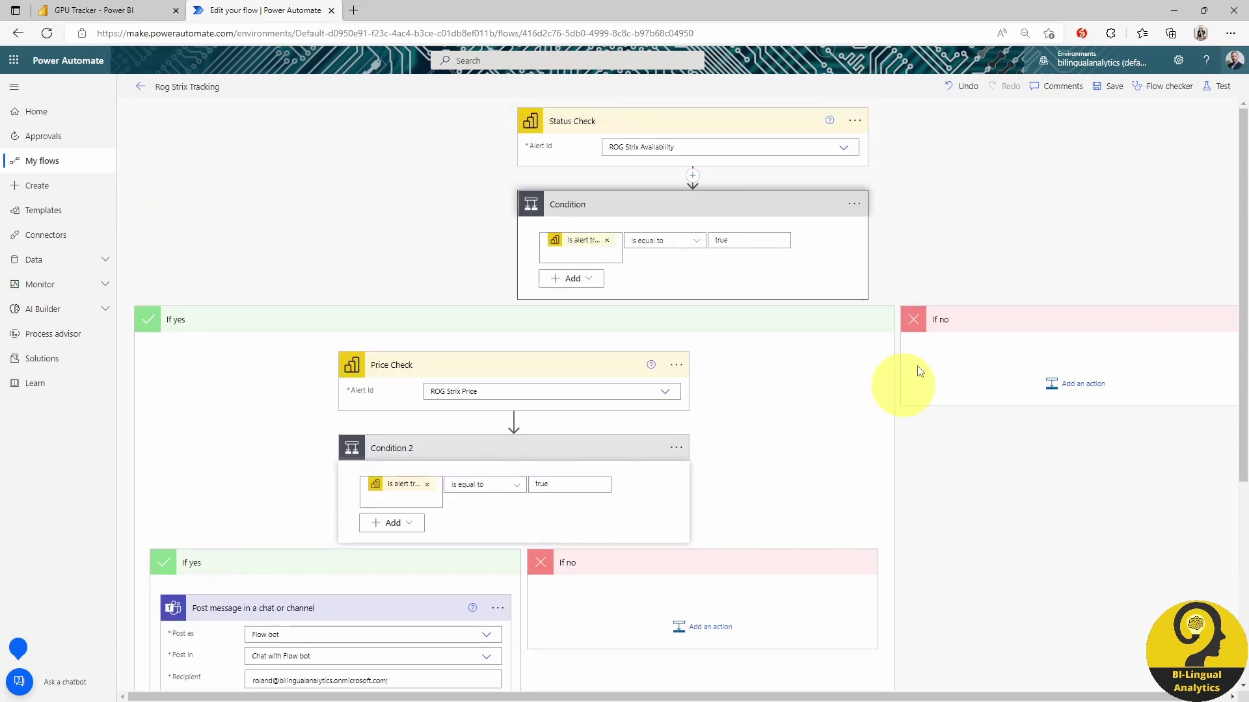
click(1112, 86)
Step: Turn on the Rog Strix Tracking flow from its details page and return to the flow list
click(140, 86)
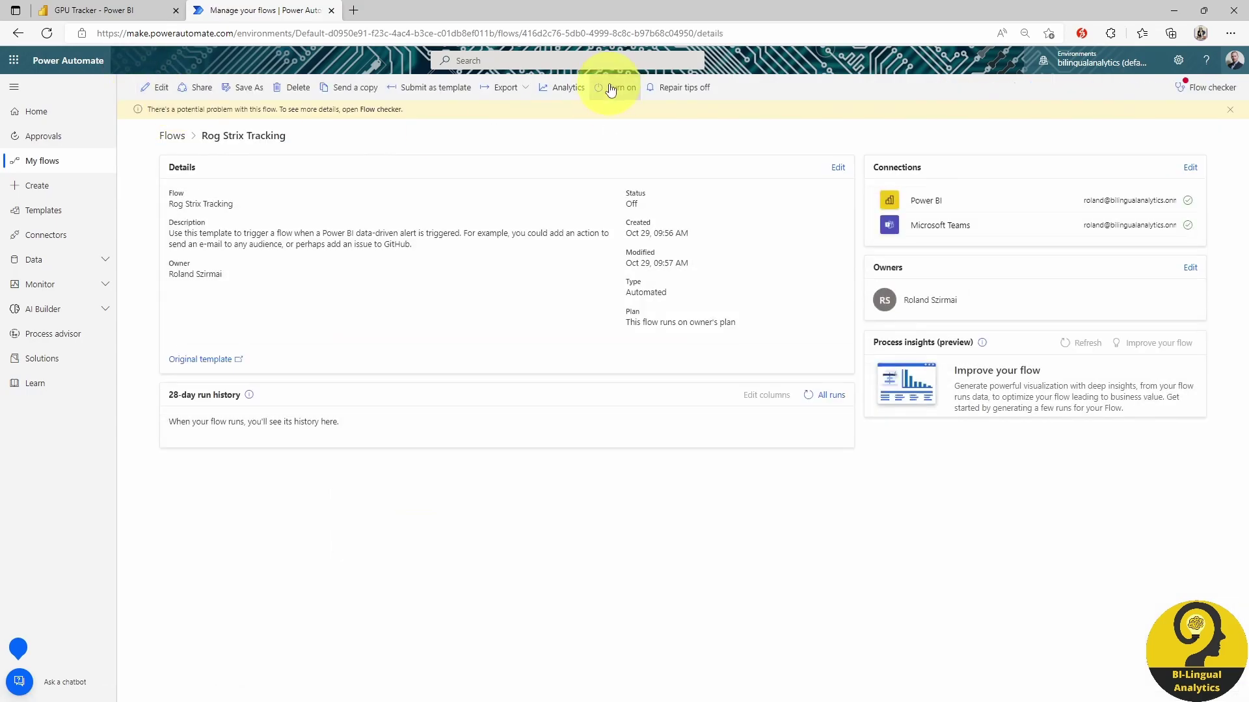
click(172, 143)
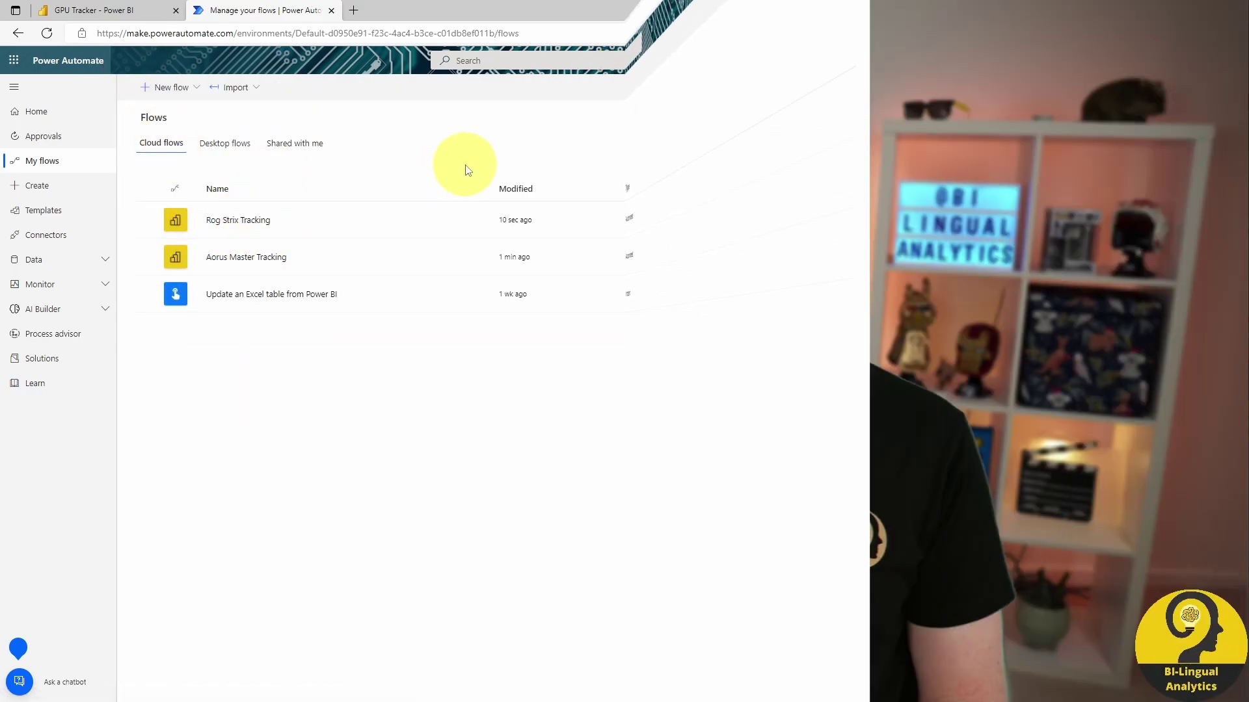
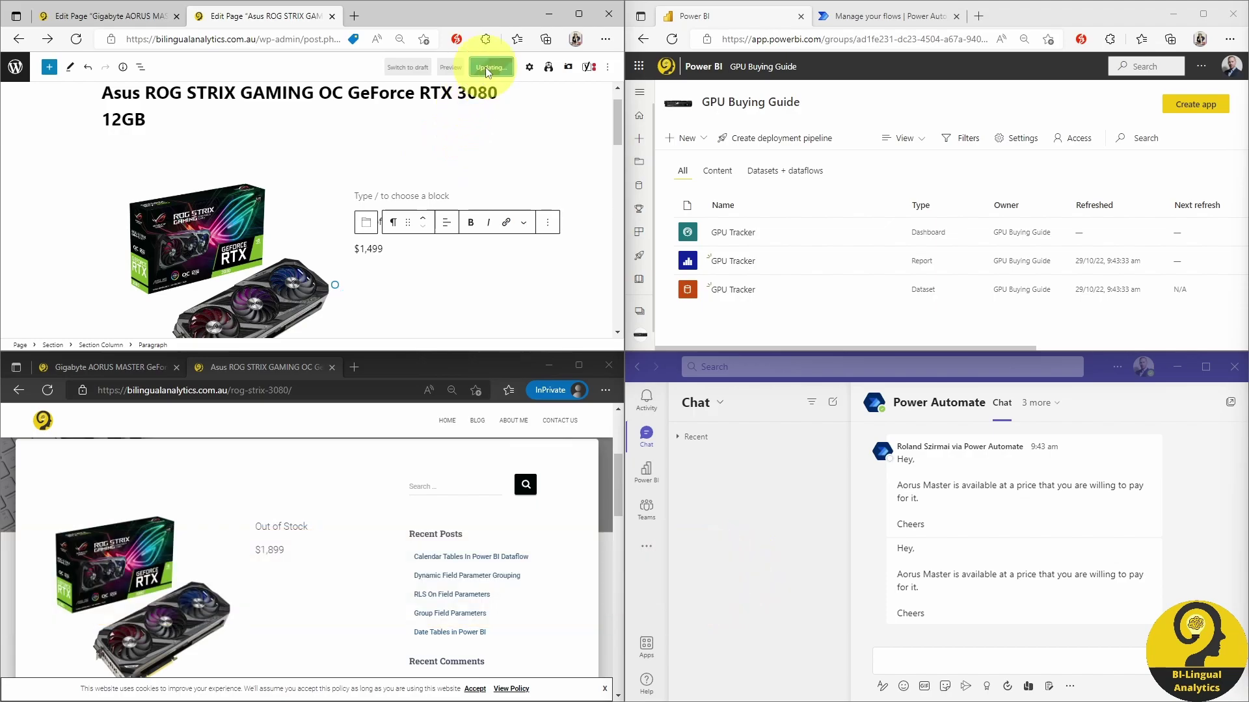
Step: In WordPress, publish the ROG Strix page update with the $1,499 price and reload the live product page
click(495, 67)
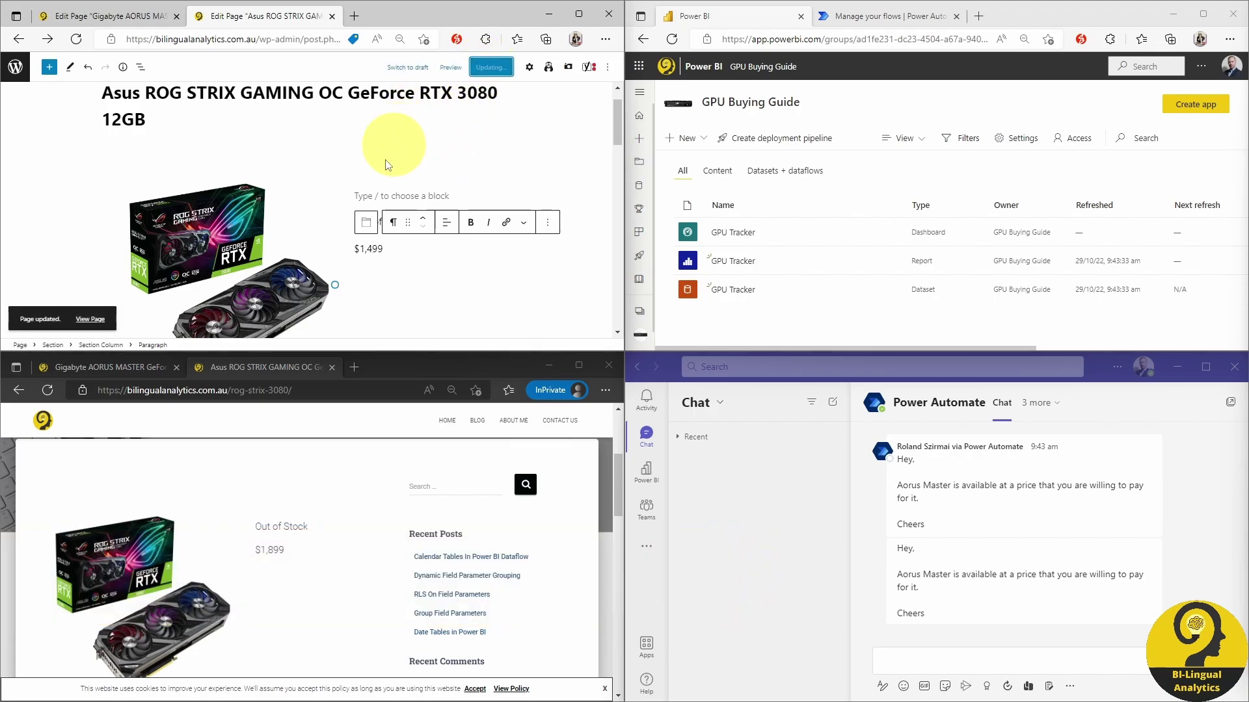
click(50, 394)
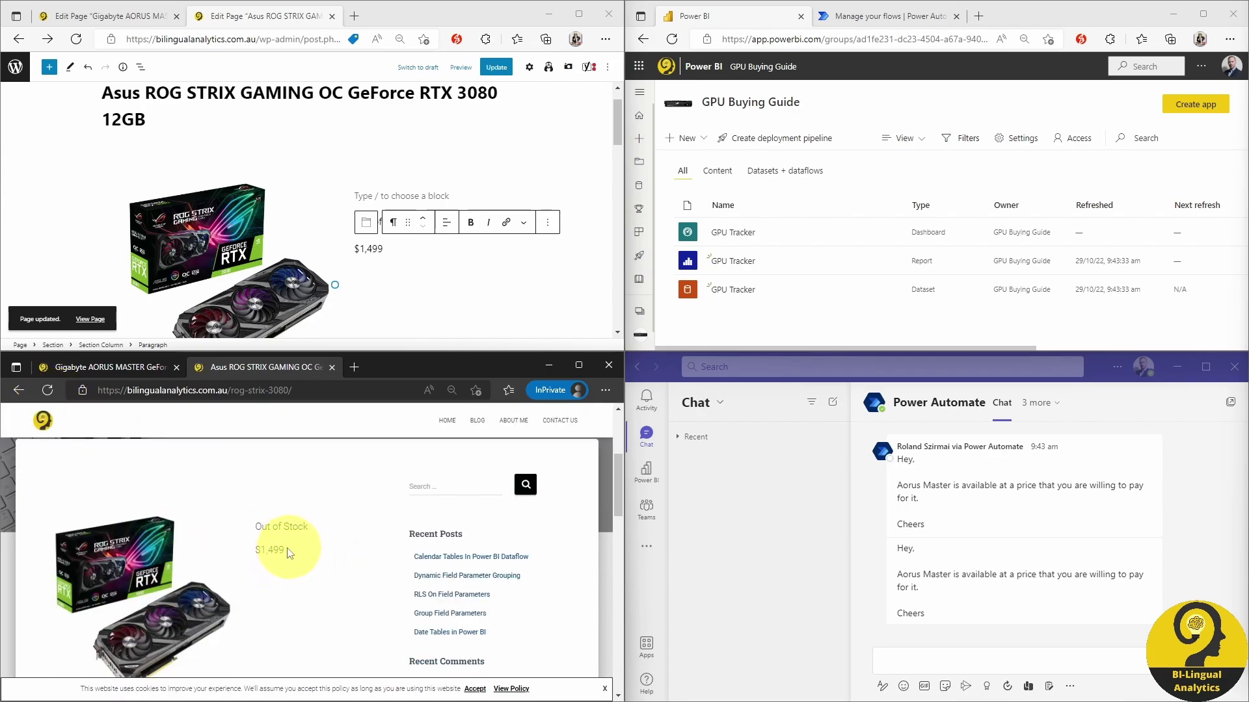
Step: Switch to Power BI, refresh the GPU Tracker dataset and open the GPU Tracker dashboard
click(849, 289)
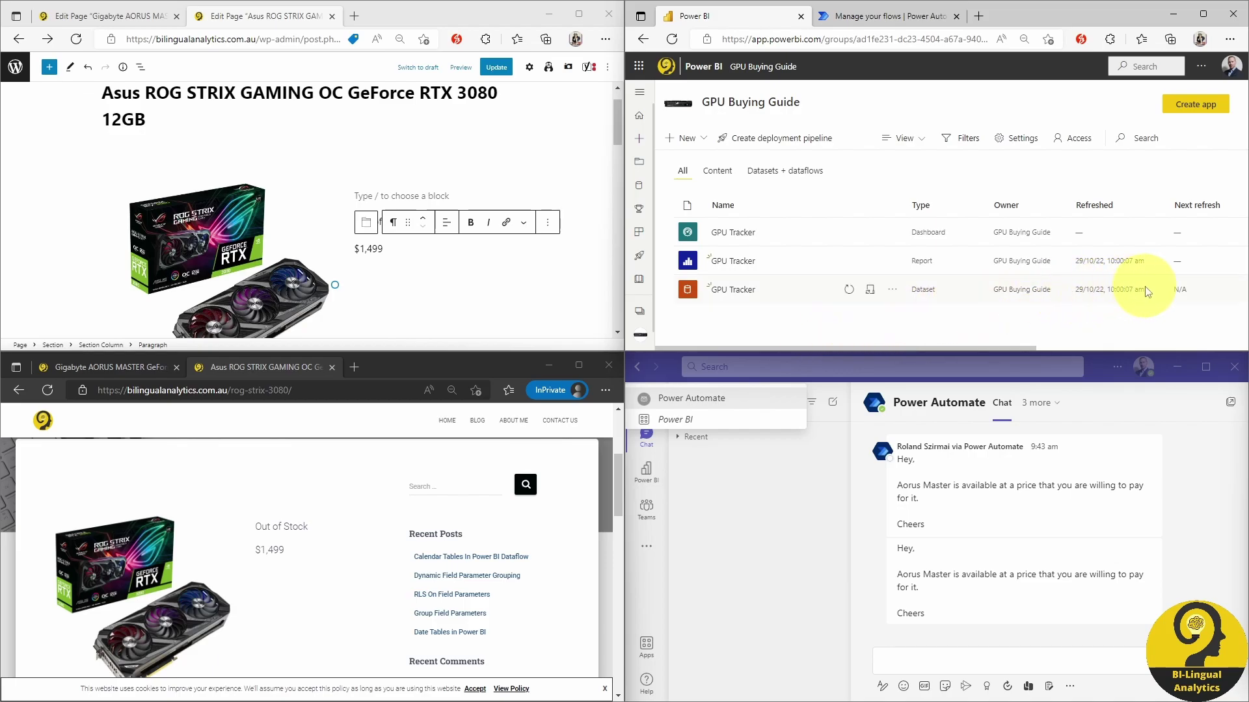
click(733, 234)
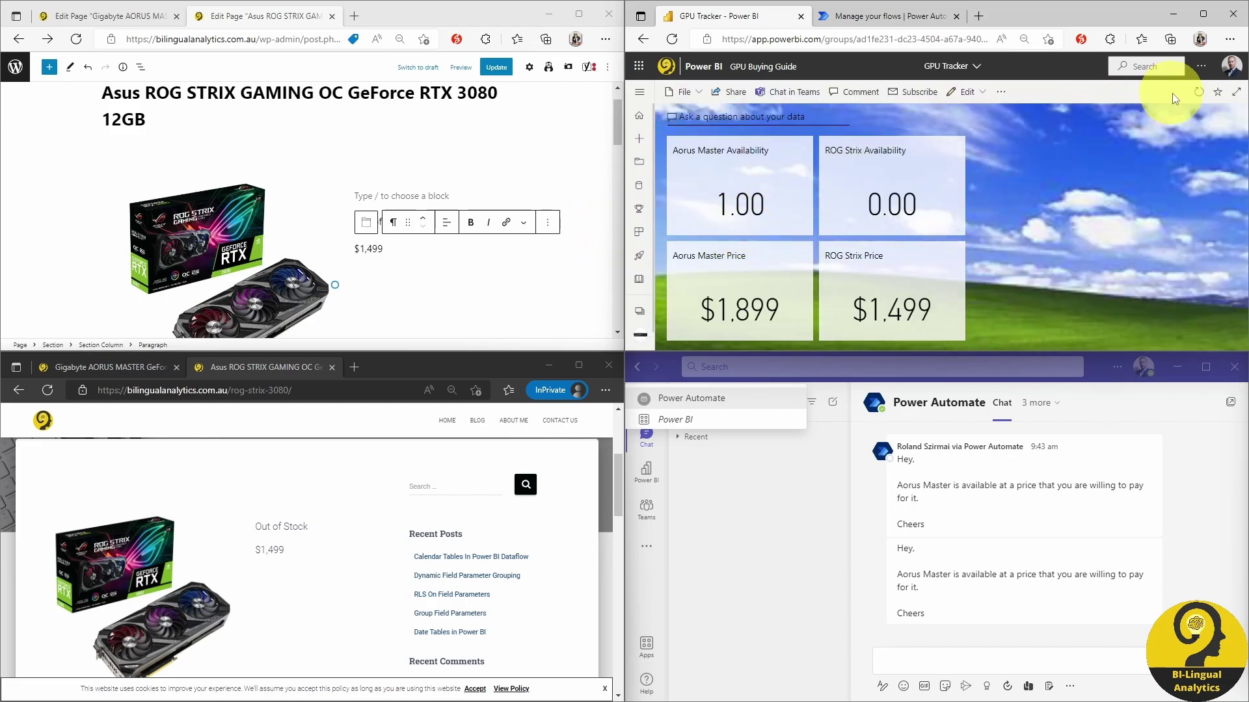
Step: Refresh the GPU Tracker dashboard tiles and check the Power Automate chat in Teams for a new message
click(1197, 95)
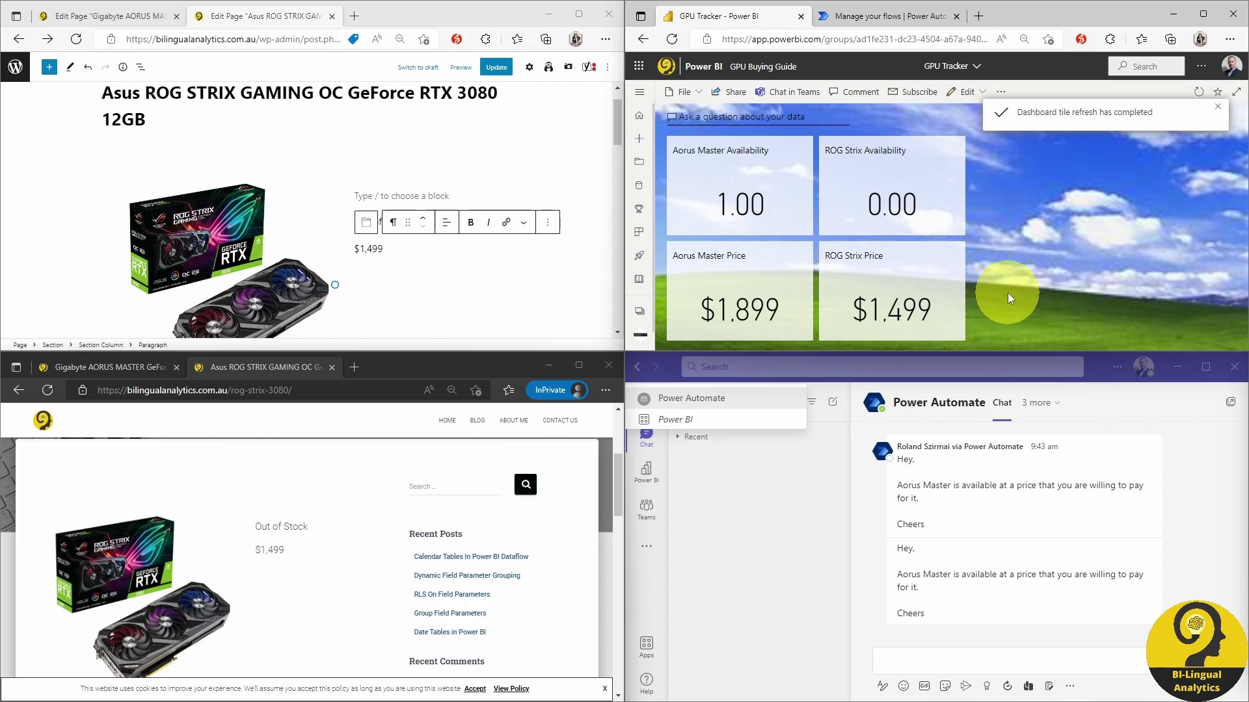
click(883, 450)
click(1191, 506)
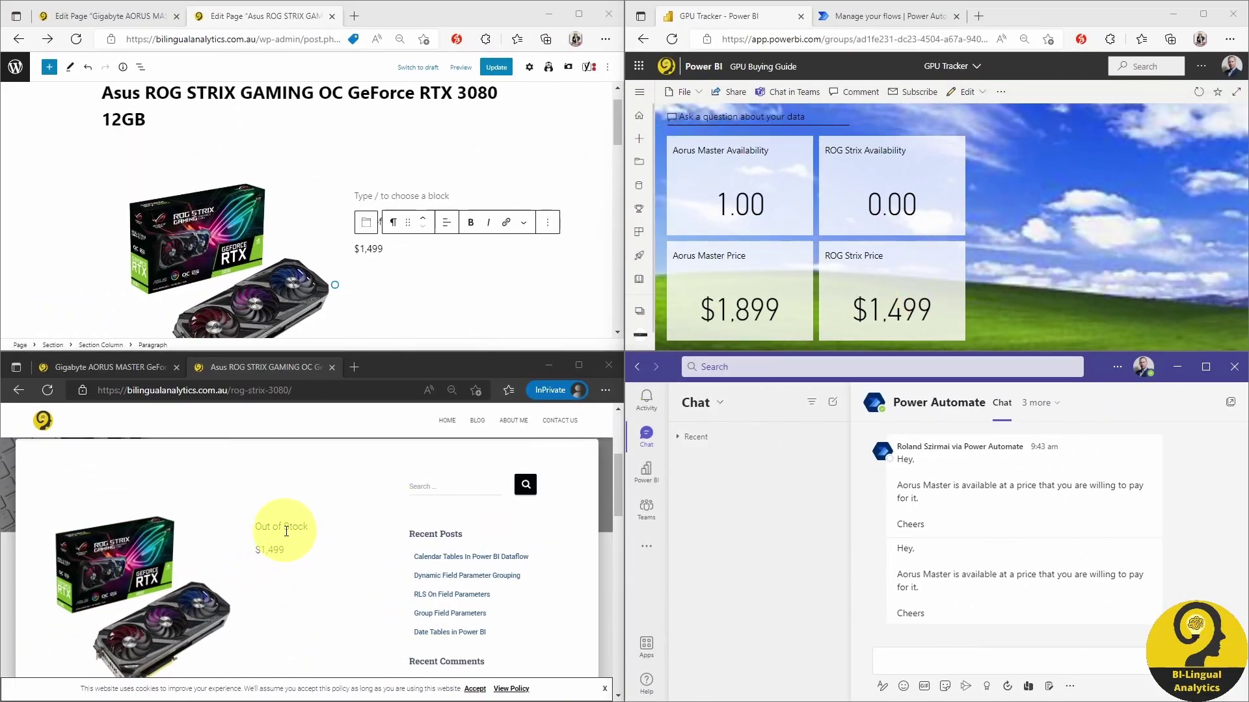
Step: In WordPress, change the ROG Strix page's stock text to "In Stock", publish the update and reload the live product page
click(286, 524)
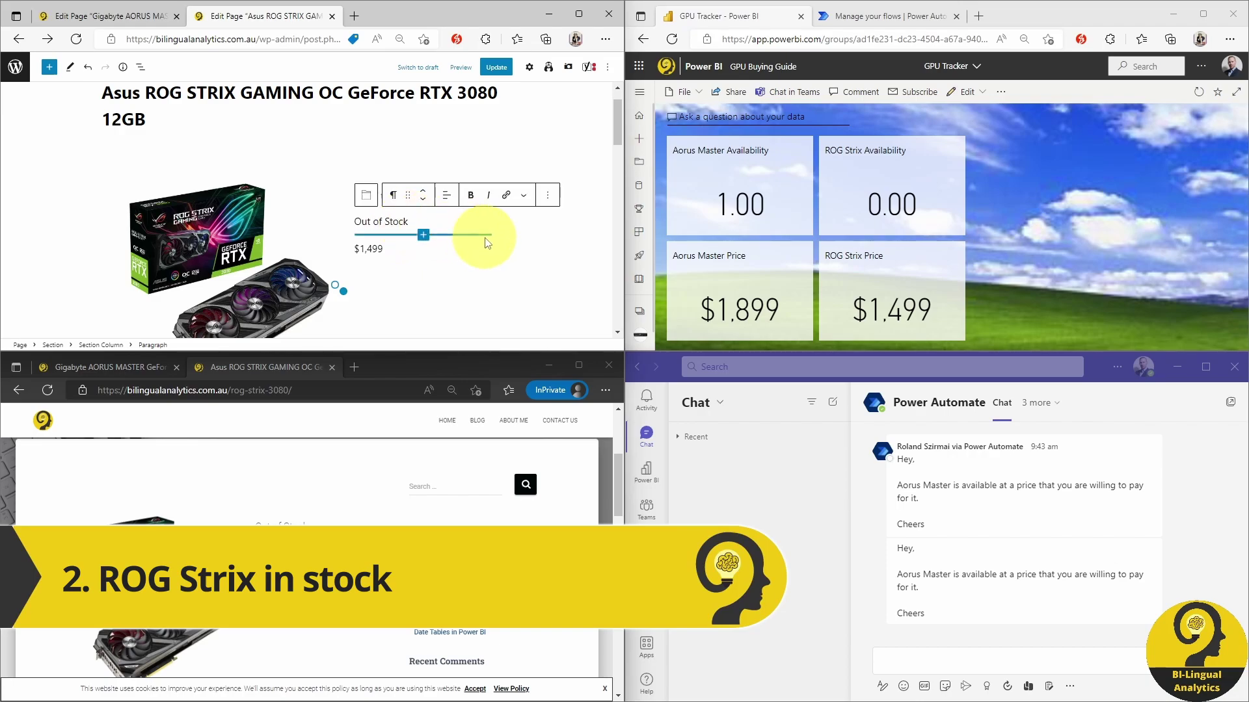
key(shift+Home)
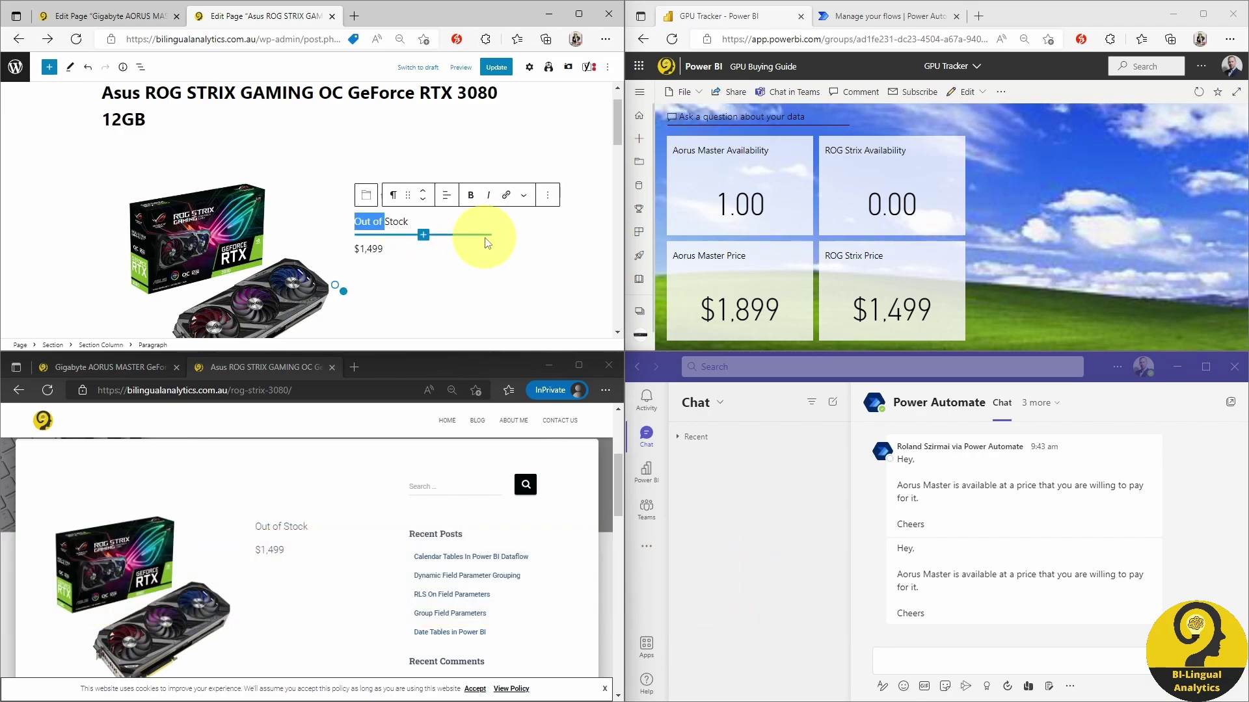
key(BackSpace)
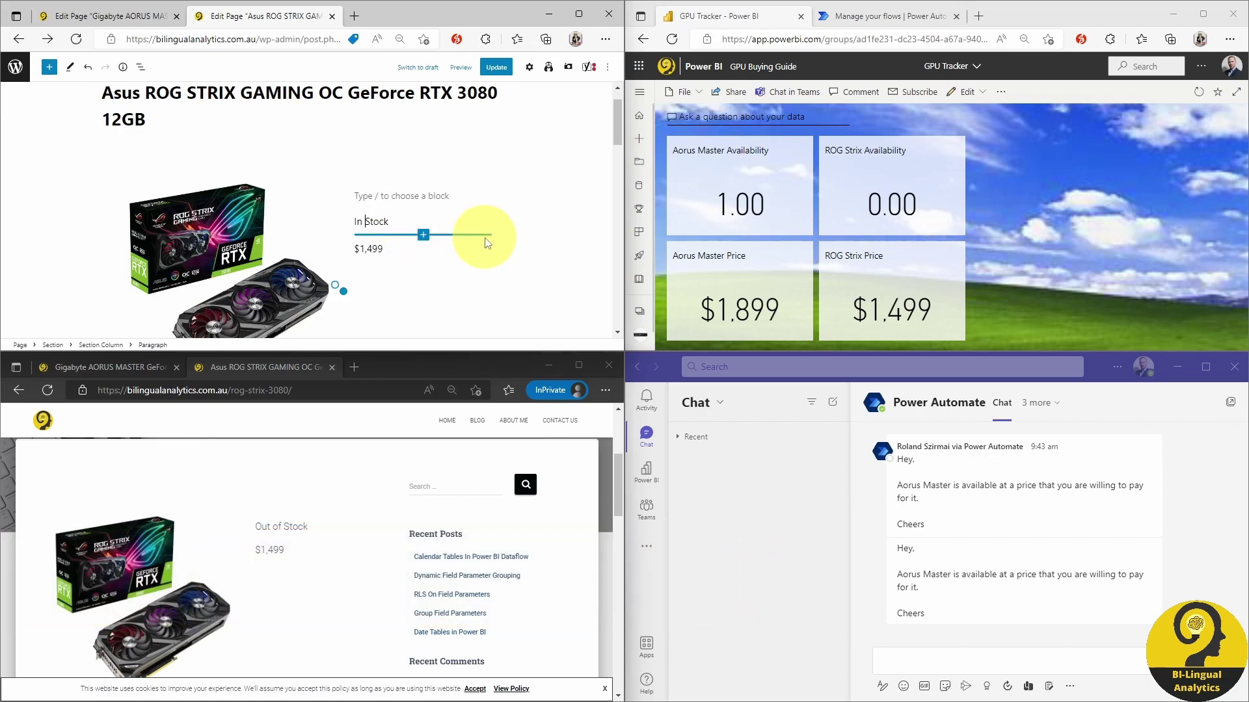
click(497, 71)
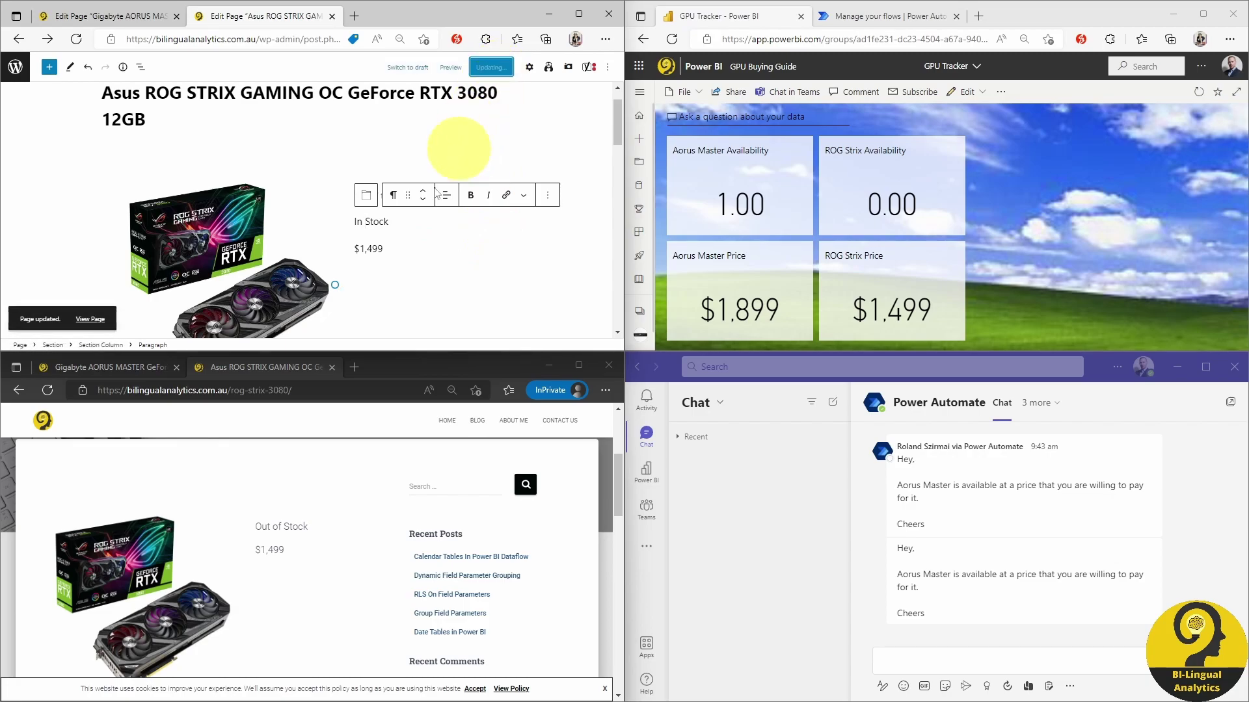
click(48, 391)
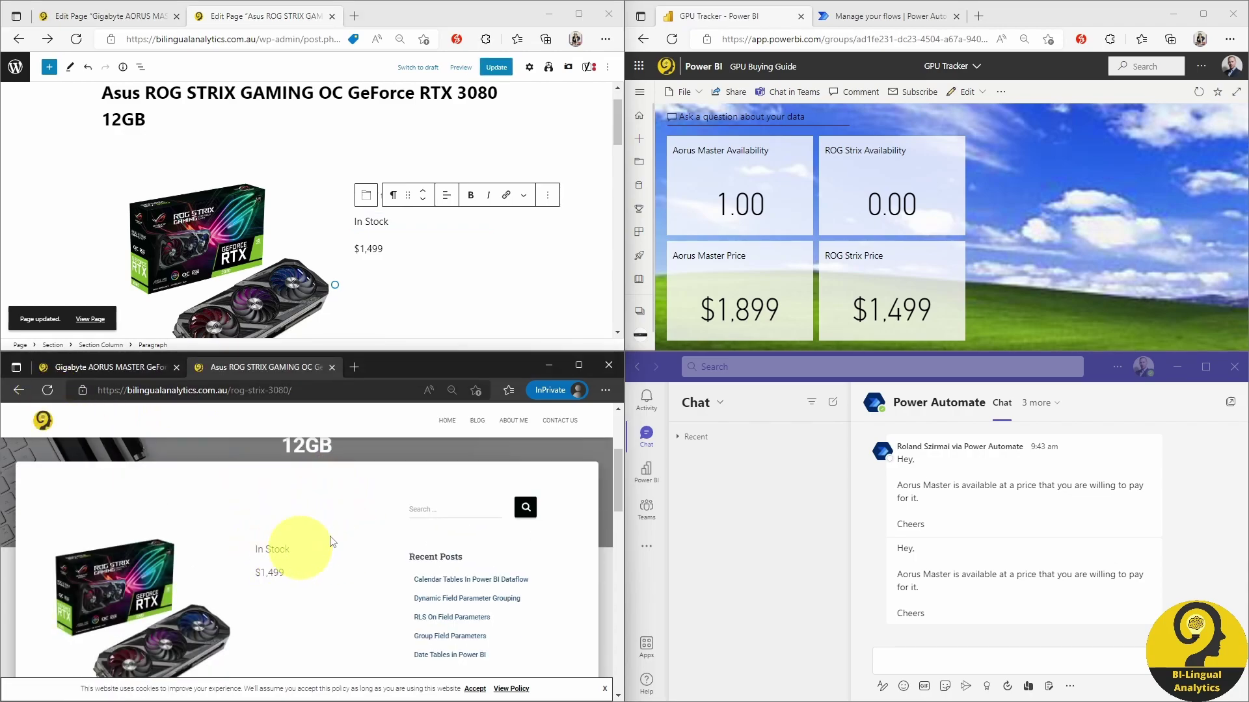
Step: Return to the GPU Buying Guide workspace in Power BI and refresh the GPU Tracker dataset
click(772, 67)
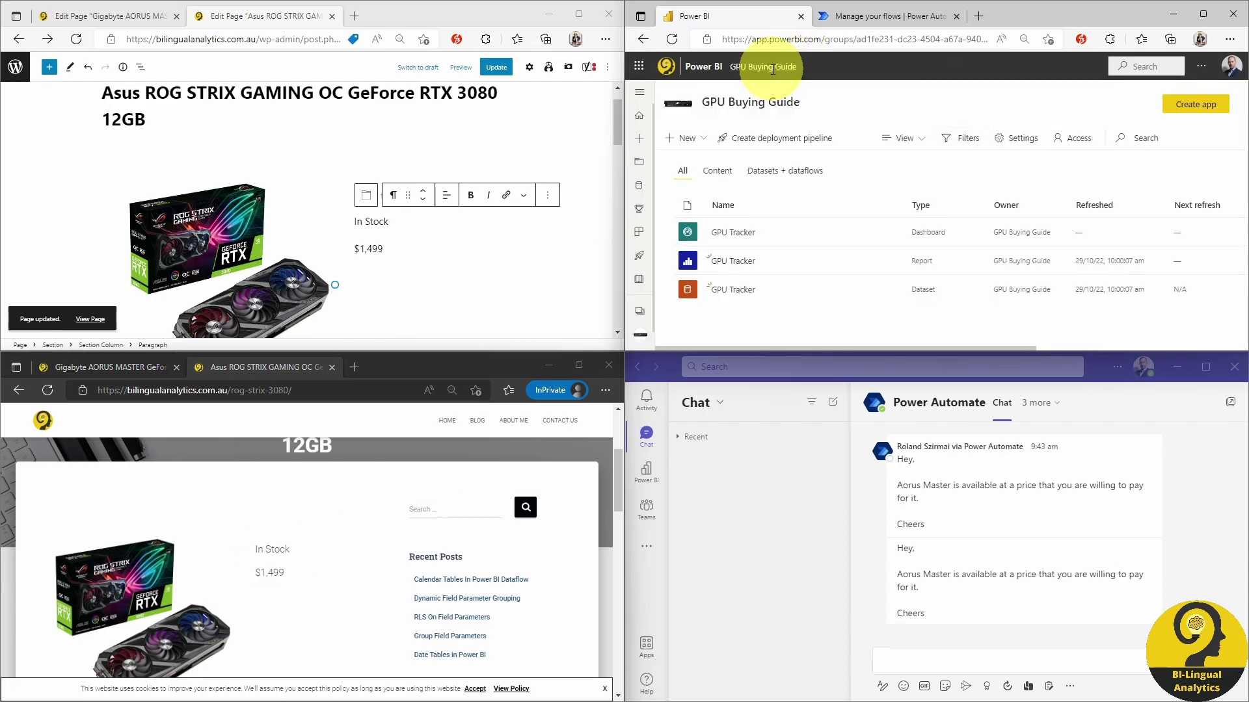
click(849, 290)
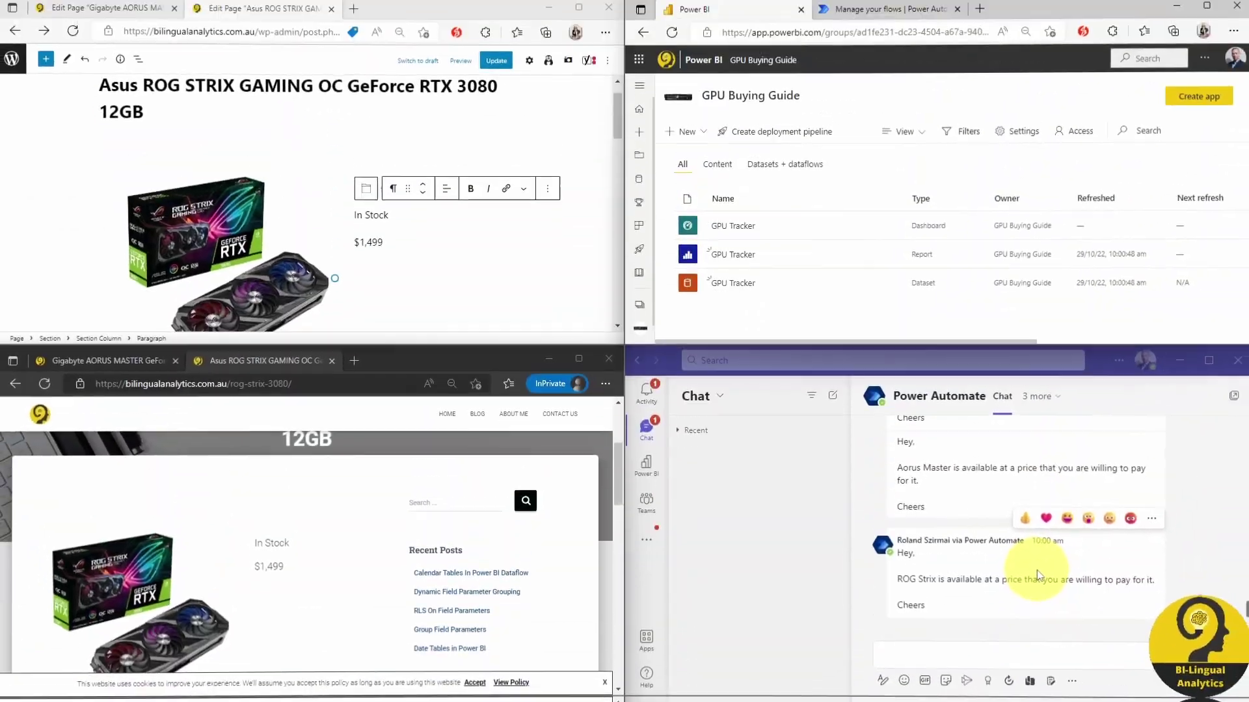
Step: Switch to the Aorus Master live page and its WordPress editor, and change the stock text to "Out of Stock"
click(160, 368)
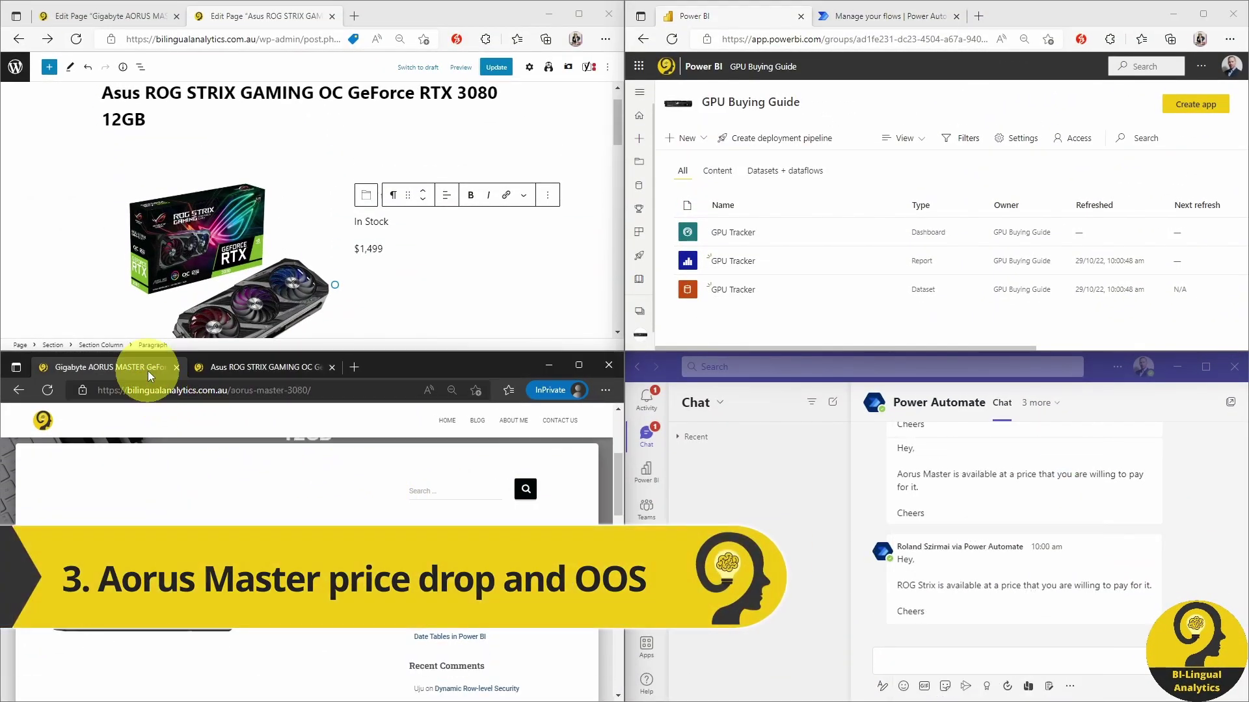
click(130, 13)
scroll(390, 260, down, 1)
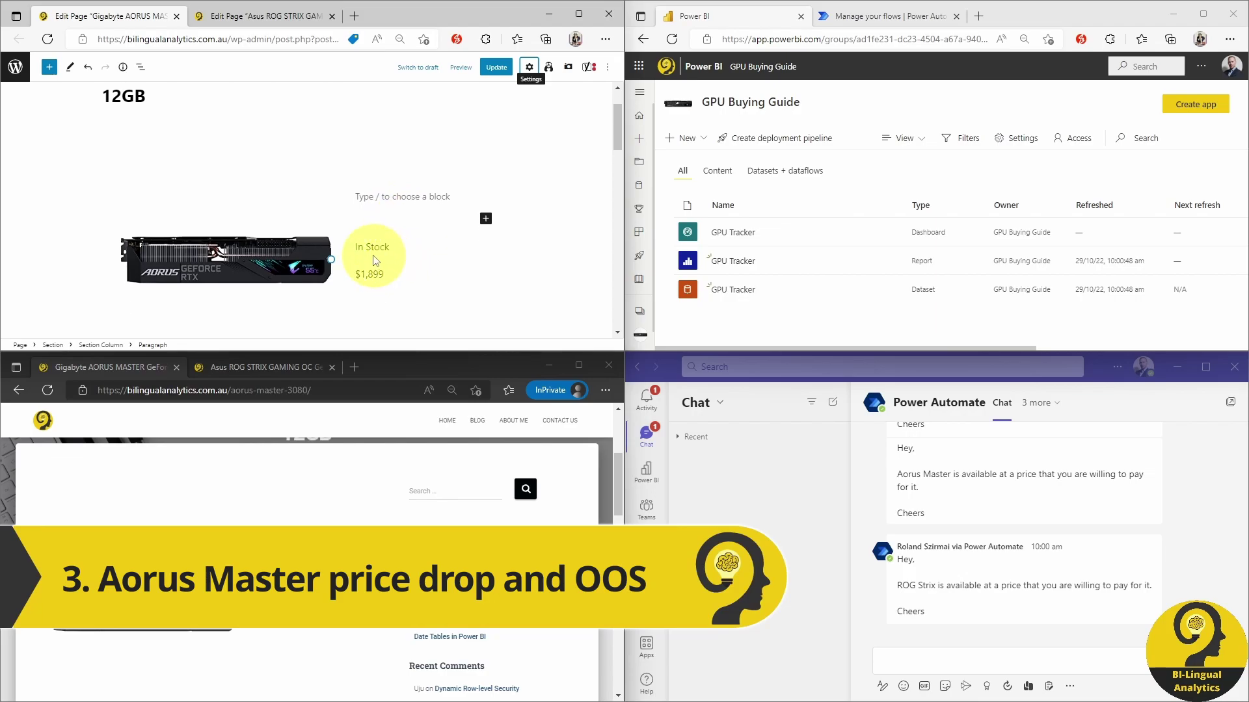
click(362, 248)
key(BackSpace)
key(BackSpace)
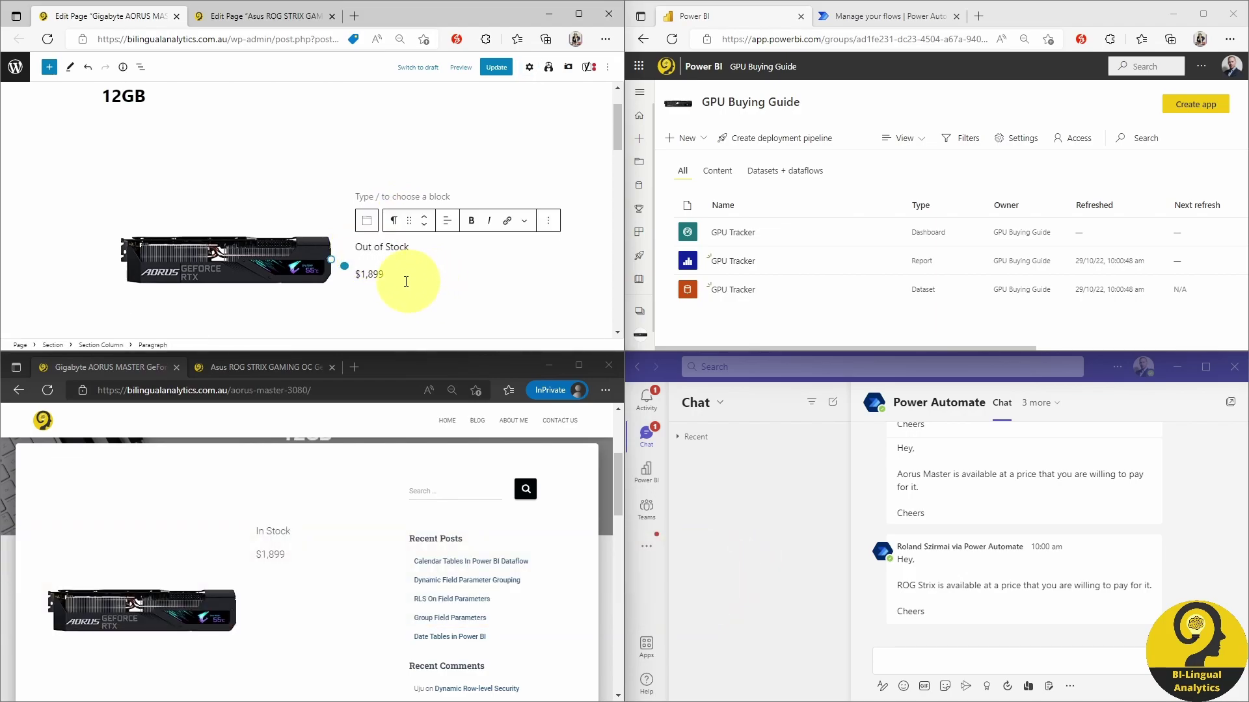
Step: Set the Aorus Master price to $1,499, then publish the page update and reload the live product page
click(369, 273)
key(BackSpace)
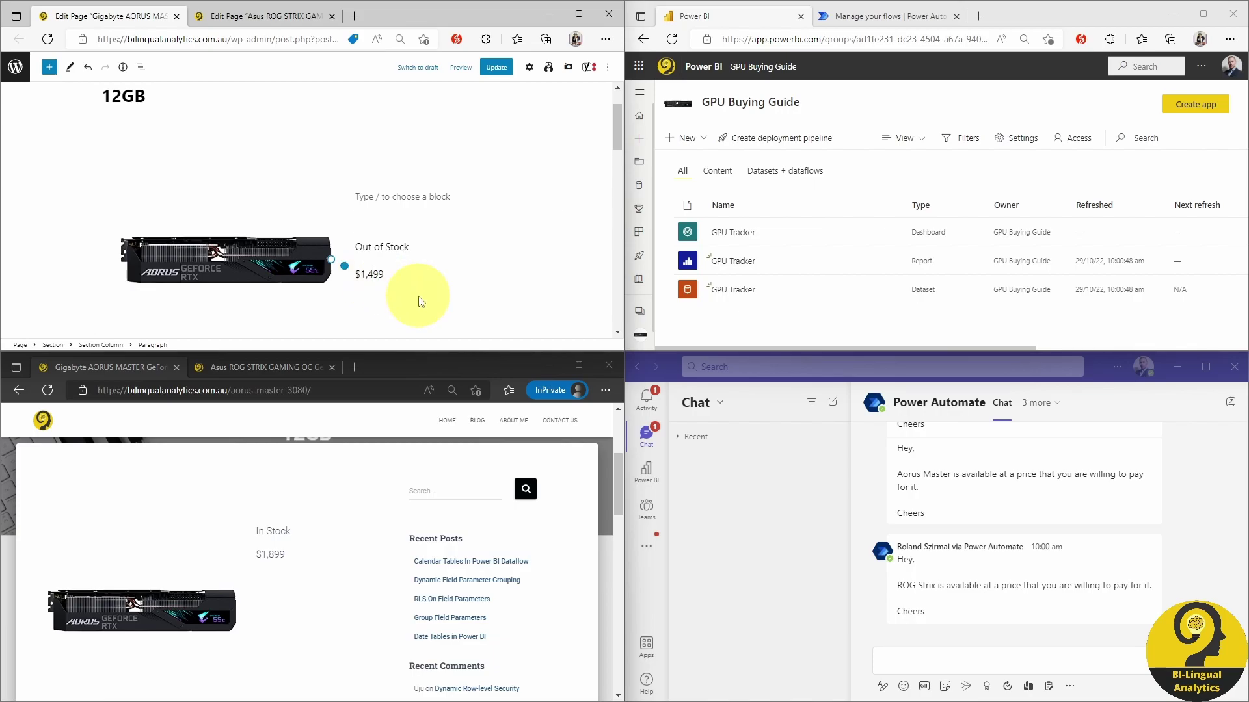
click(500, 69)
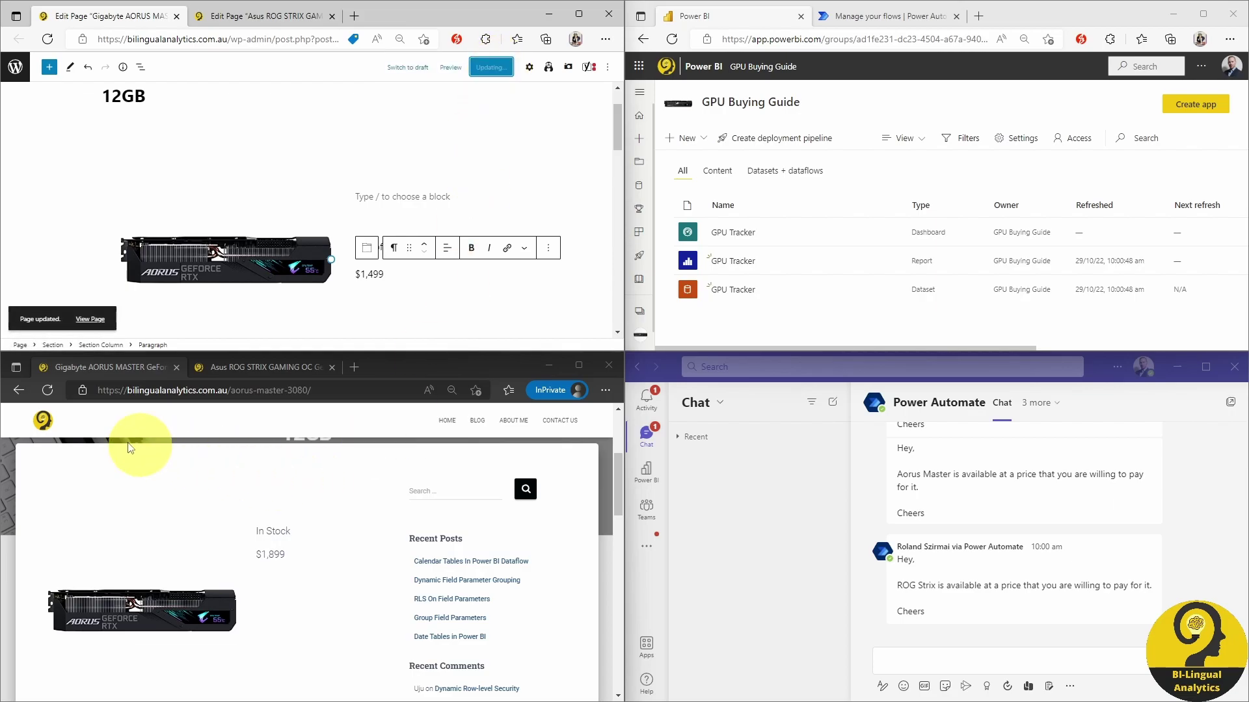
click(47, 391)
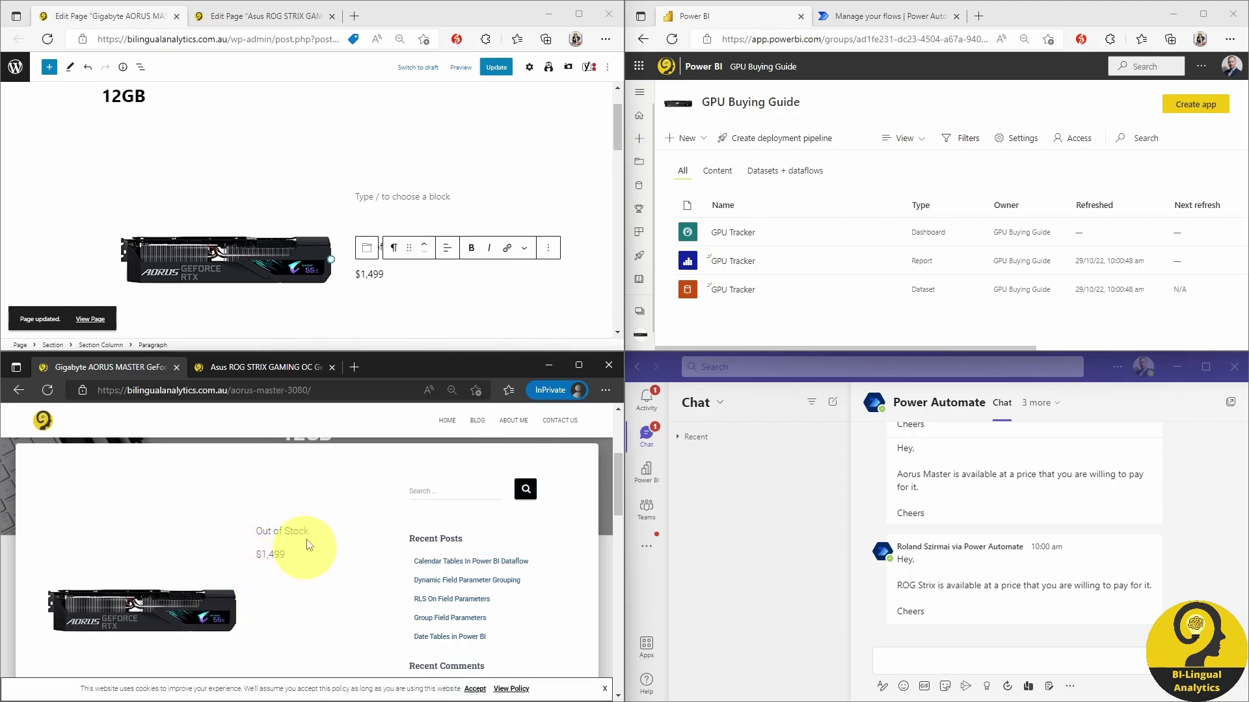
Step: Switch to Power BI, refresh the GPU Tracker dataset and view its dashboard before returning to the workspace
click(752, 321)
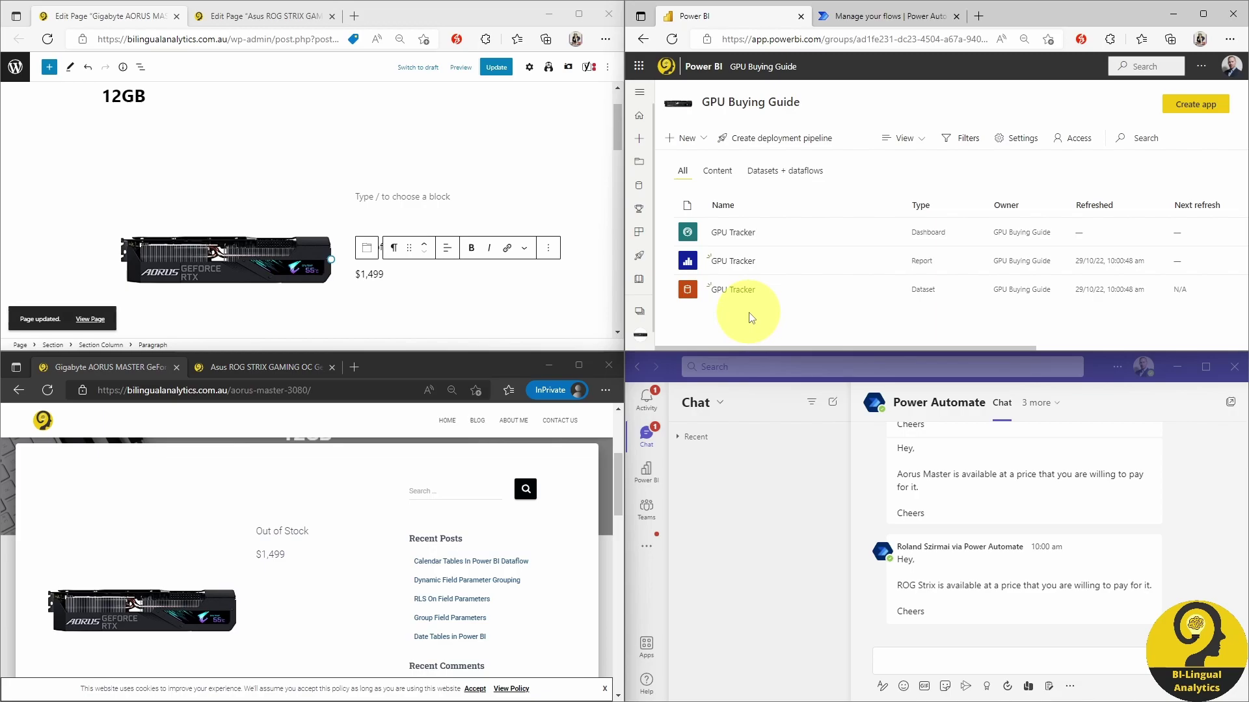
mouse_move(852, 289)
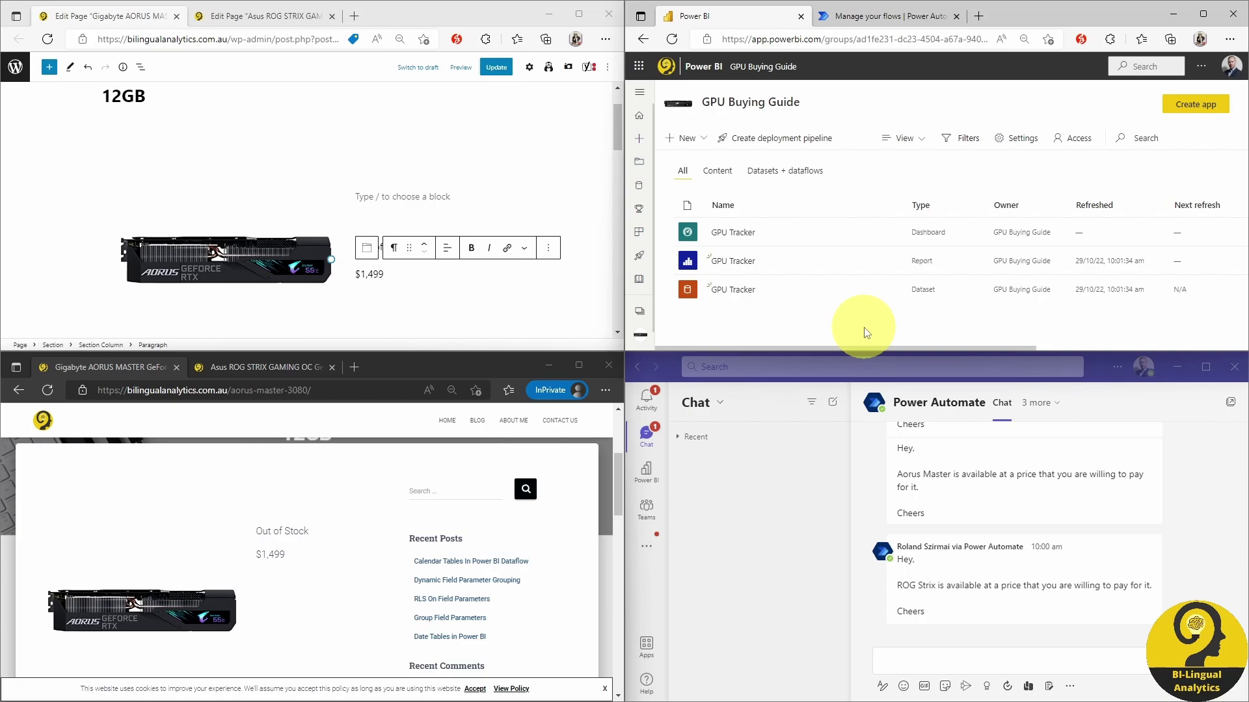
click(733, 232)
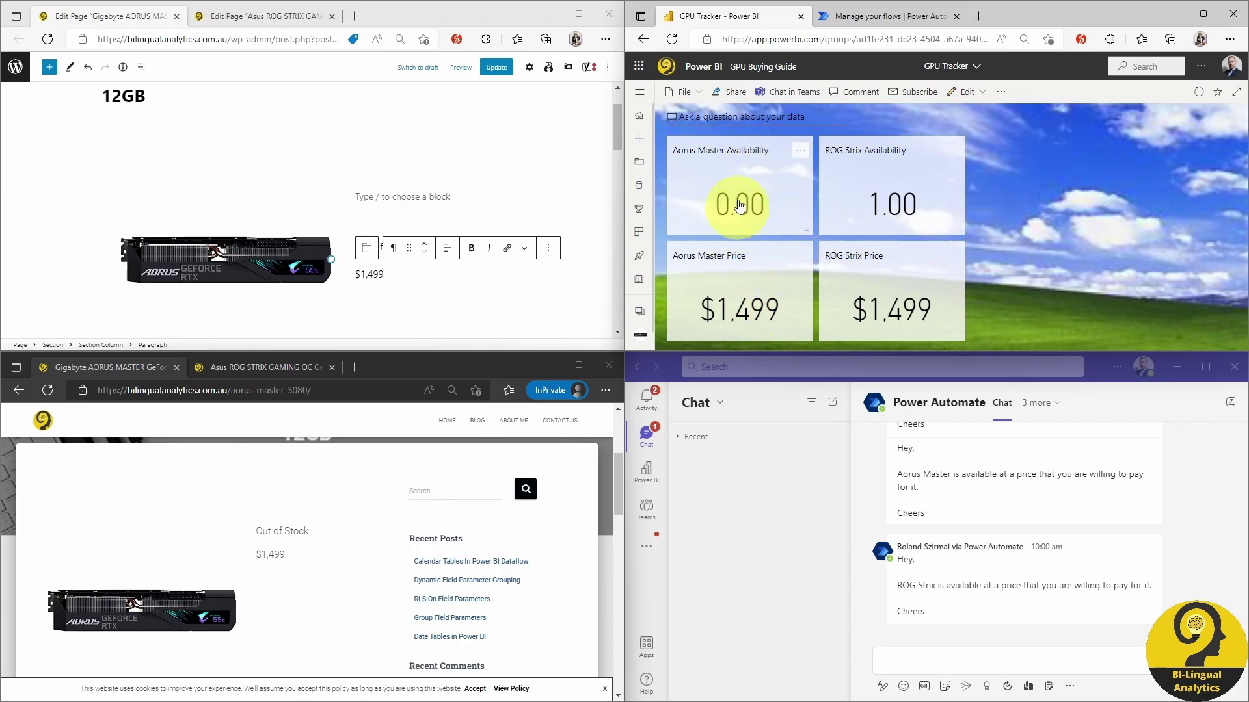
click(766, 69)
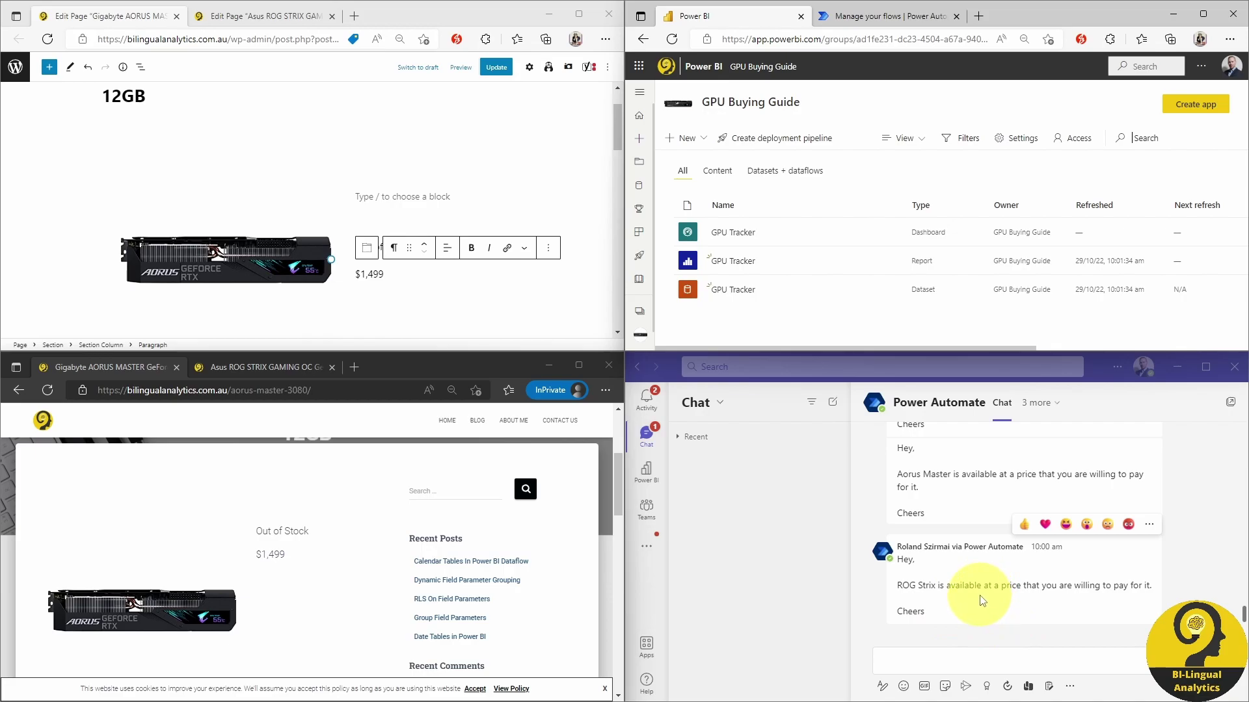
Step: In WordPress, change the Aorus Master stock text to "In Stock", publish the update and reload its live page
click(403, 198)
click(387, 247)
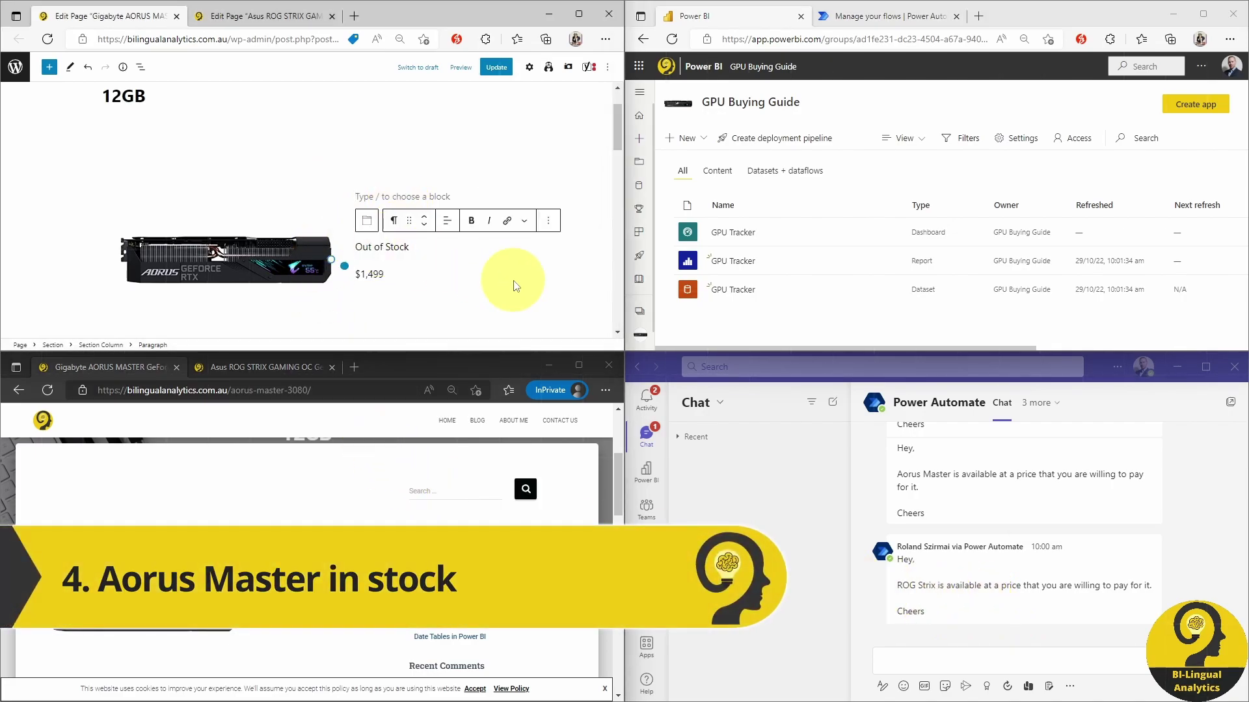
key(shift+Home)
text(In)
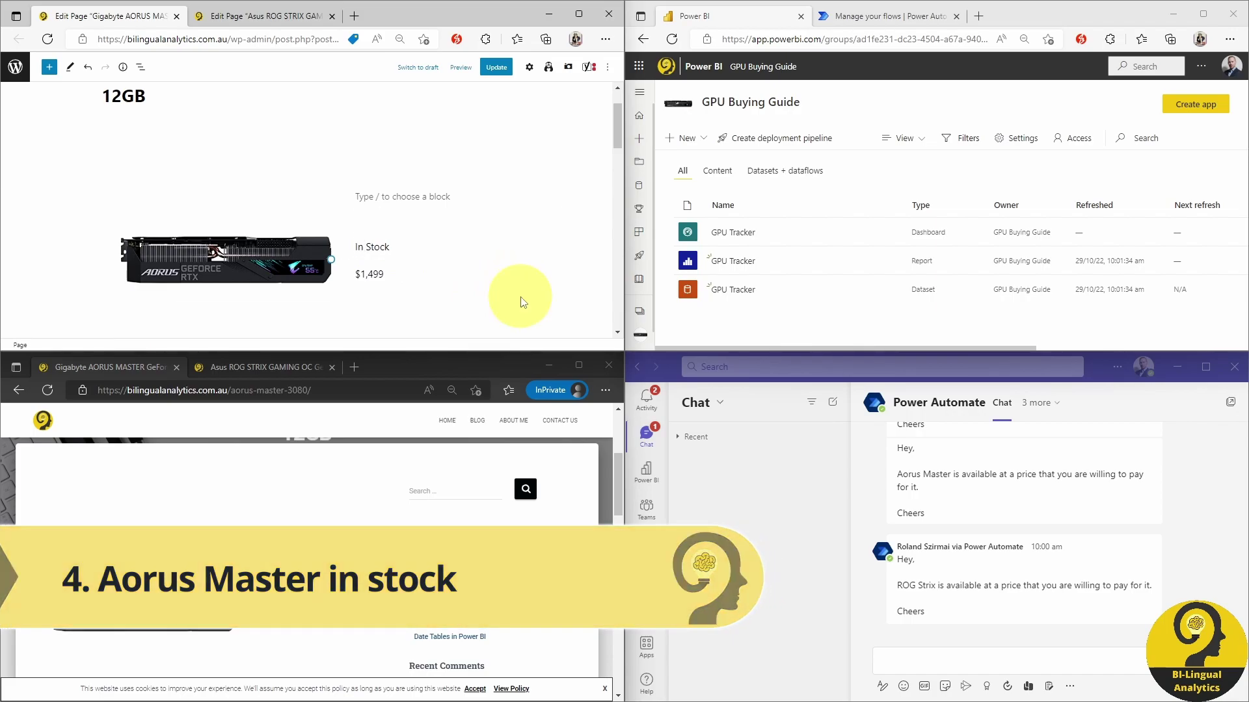
click(496, 67)
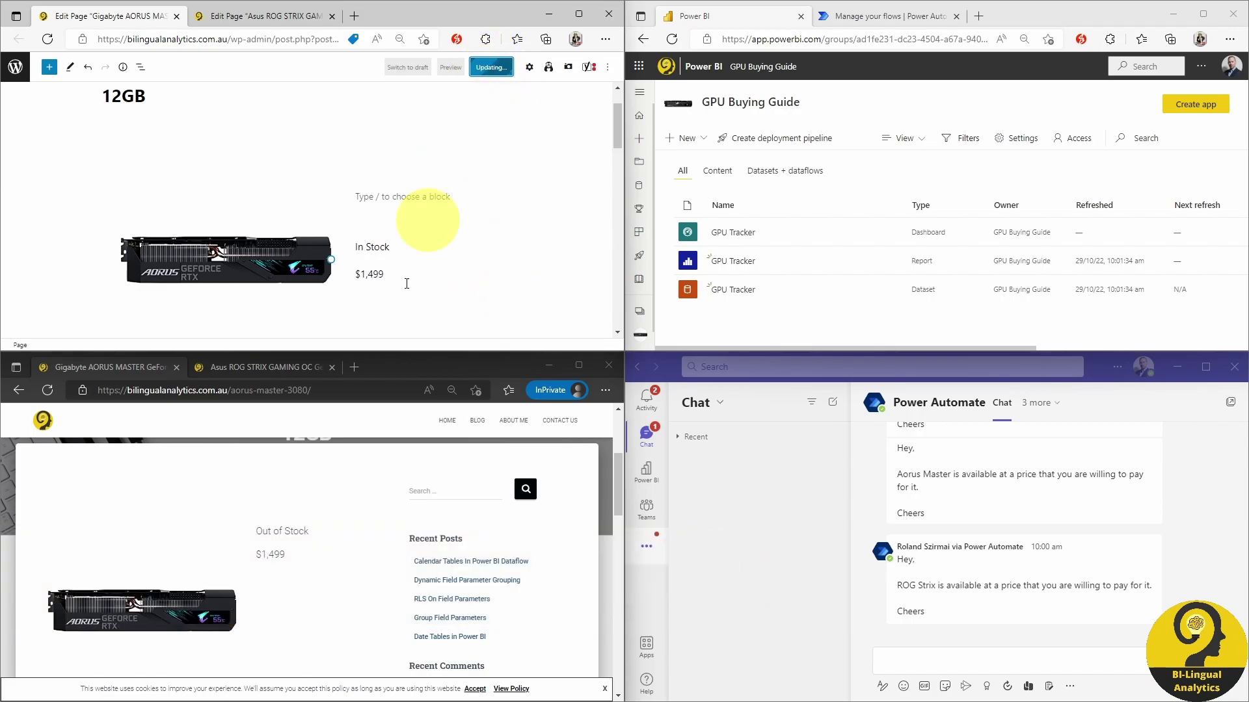
click(48, 391)
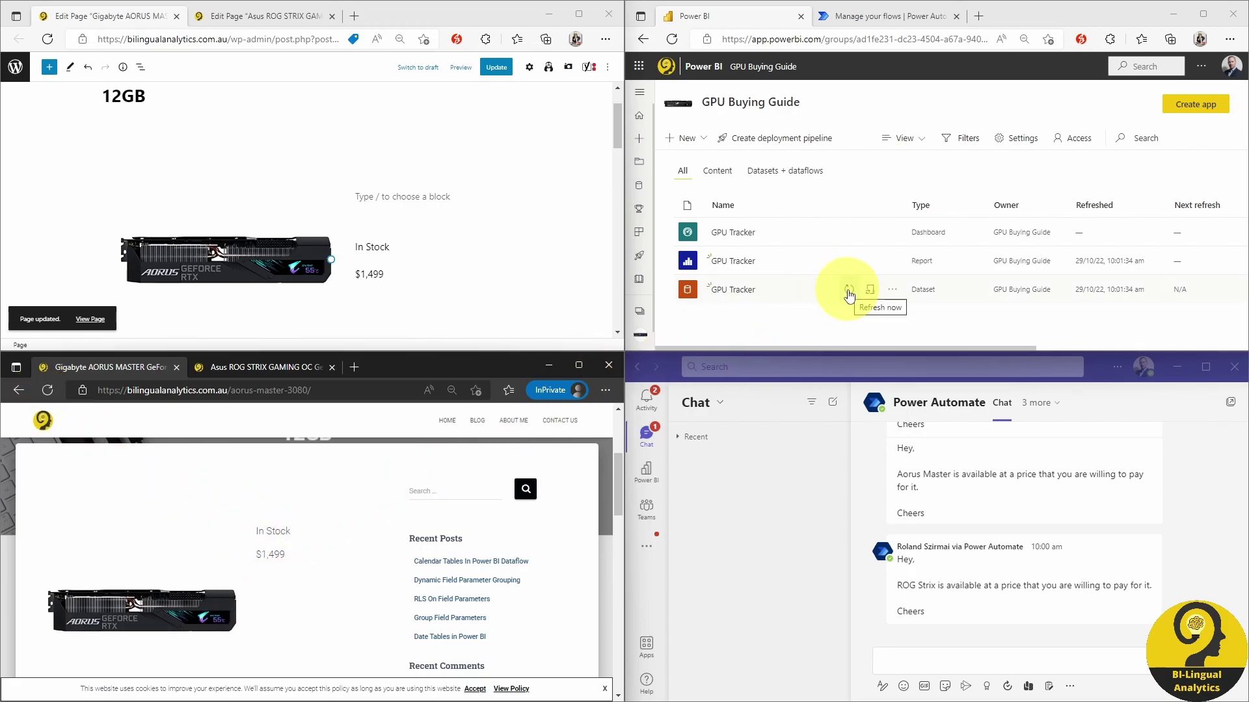
Step: Switch to Power BI, refresh the GPU Tracker dataset again and open the GPU Tracker dashboard
click(848, 290)
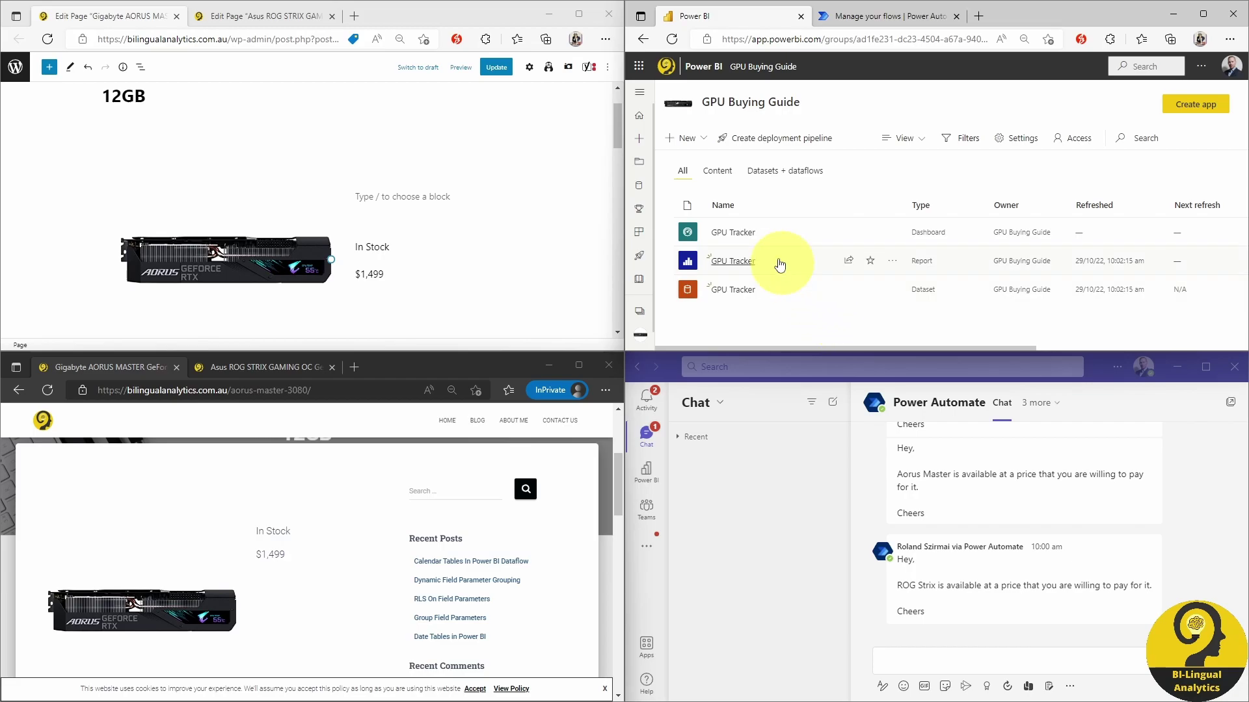
click(733, 232)
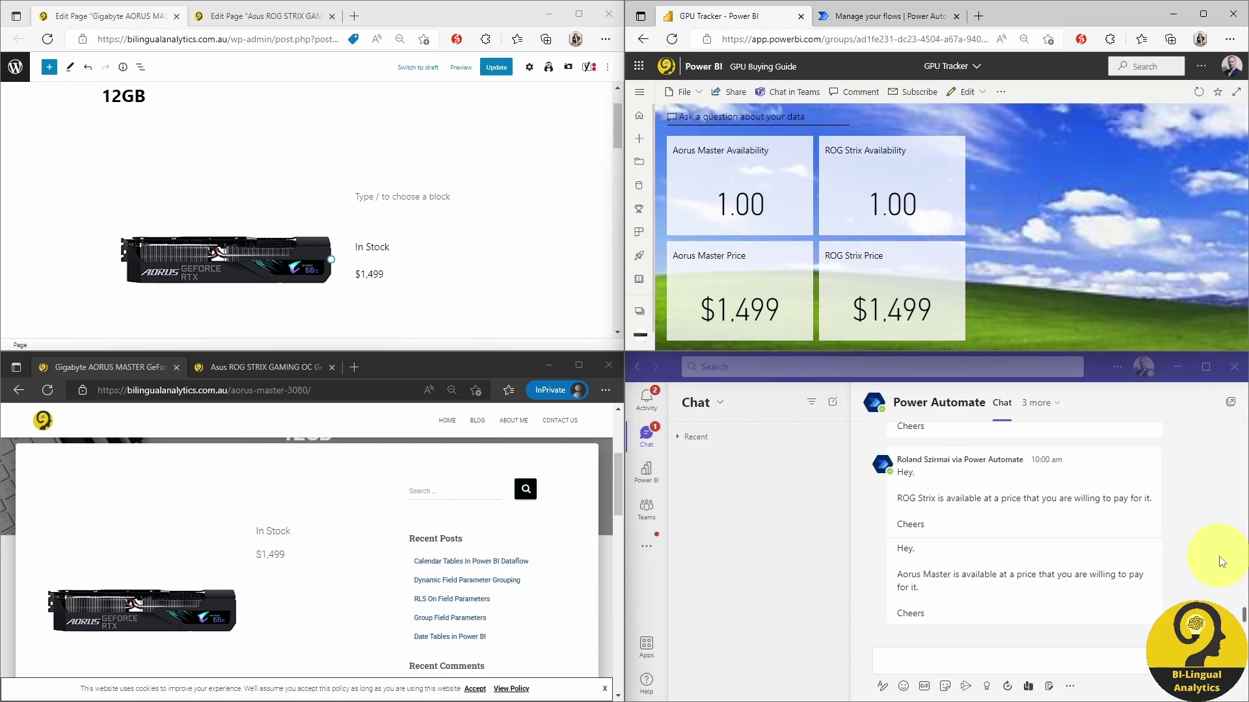
Step: Maximize the Power BI window and open the Scheduled refresh section in the GPU Tracker dataset's settings
click(1203, 14)
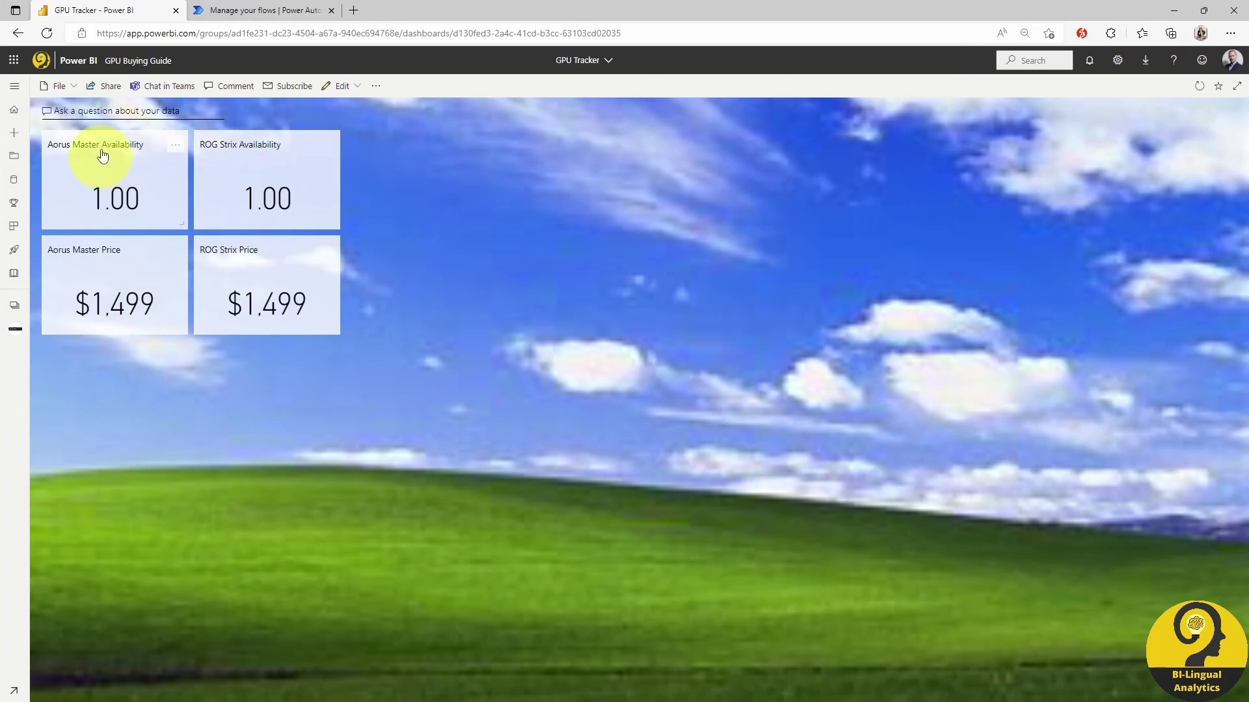
click(149, 60)
click(267, 284)
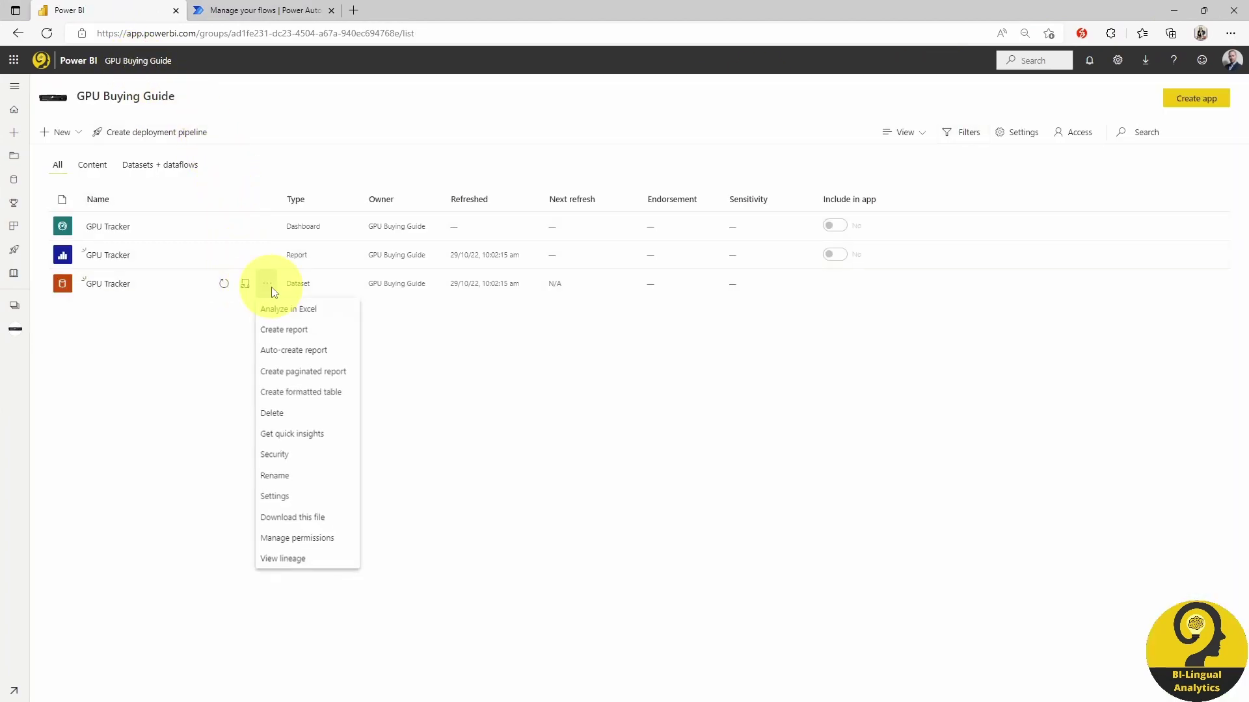
click(339, 499)
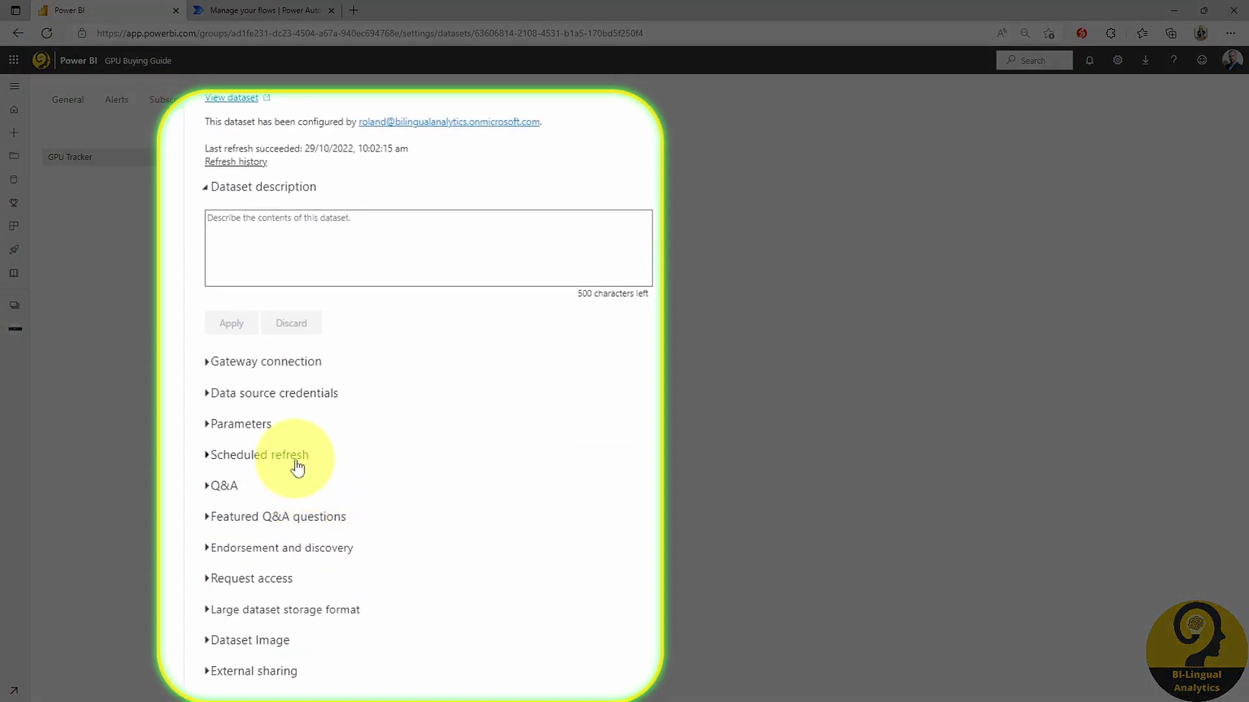
click(297, 467)
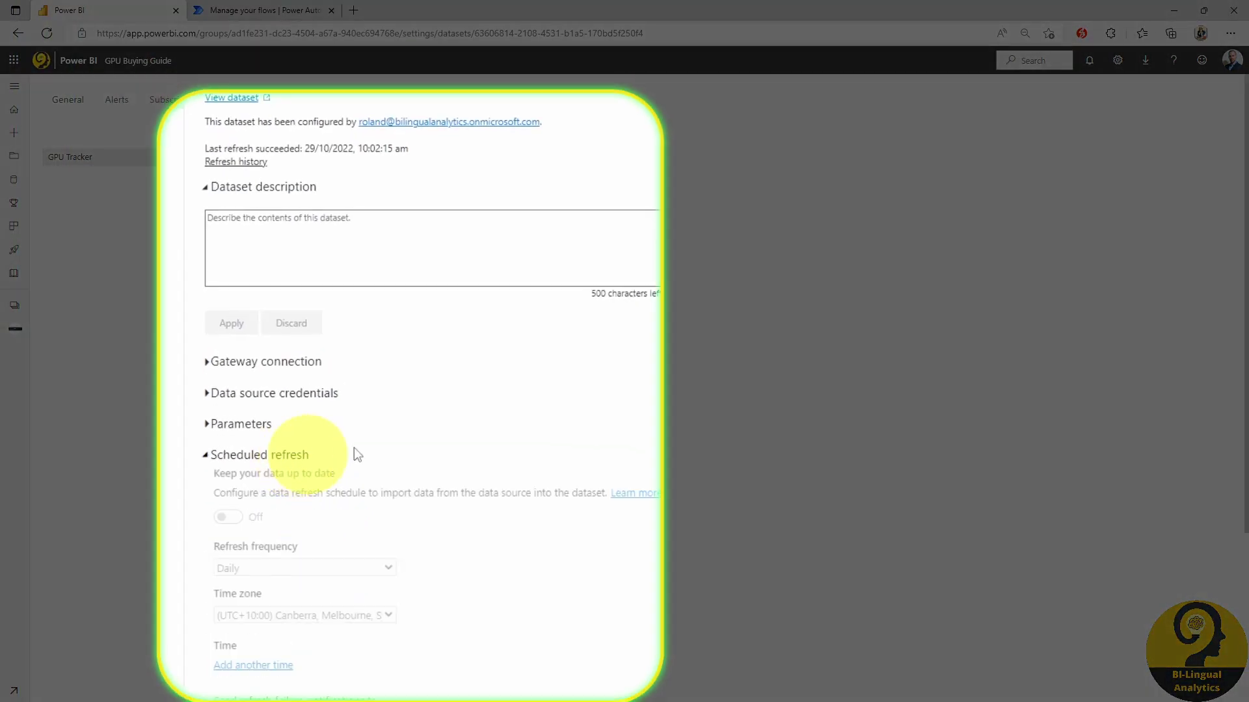
Step: Turn on scheduled refresh for the dataset, keeping the Daily frequency, and add a first refresh time of 6:00 AM
scroll(506, 442, down, 2)
click(260, 402)
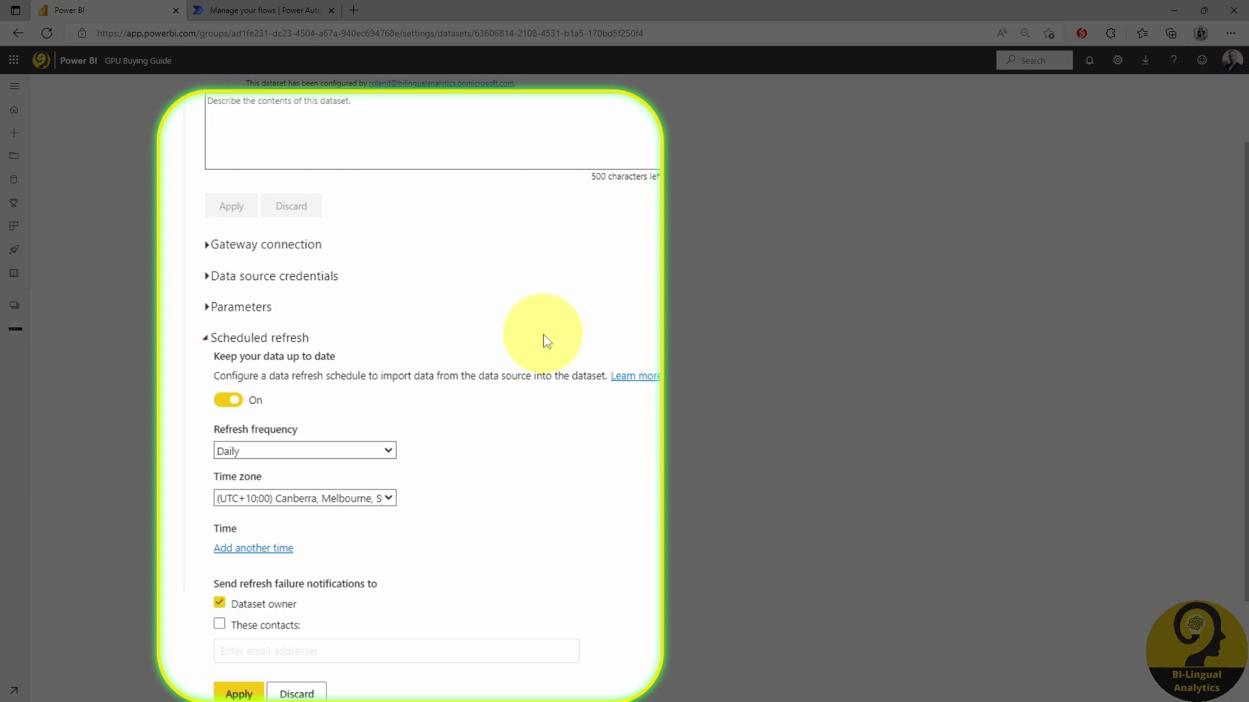
scroll(533, 491, down, 3)
click(276, 377)
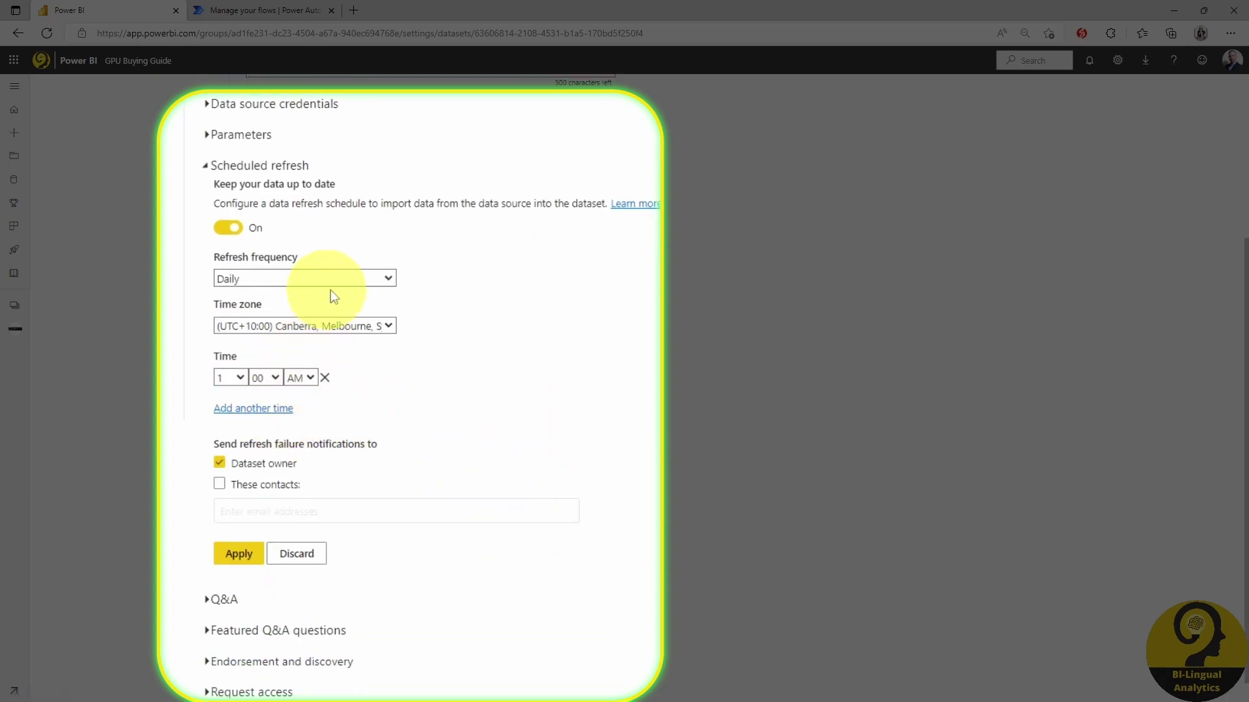
click(384, 279)
click(384, 279)
click(244, 378)
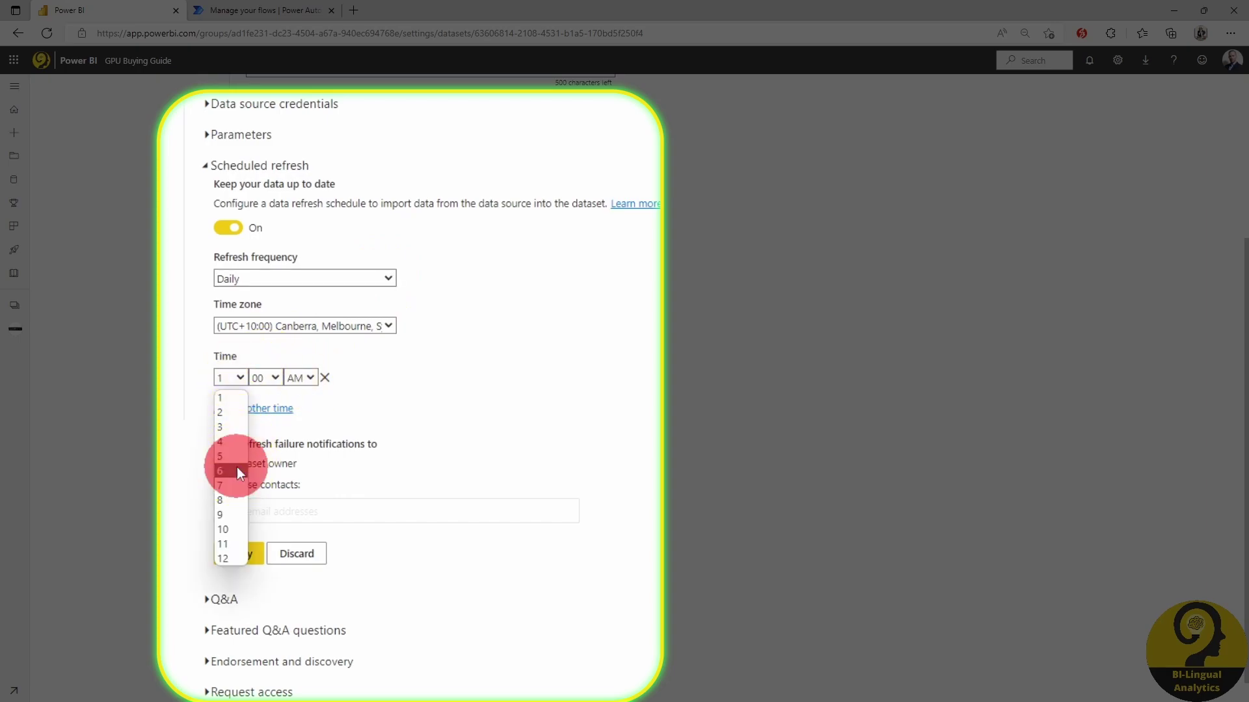
click(237, 467)
Step: Add two more daily refresh times to the schedule, at 8:00 AM and 9:30 AM
click(254, 408)
click(231, 410)
click(229, 520)
click(286, 441)
click(235, 443)
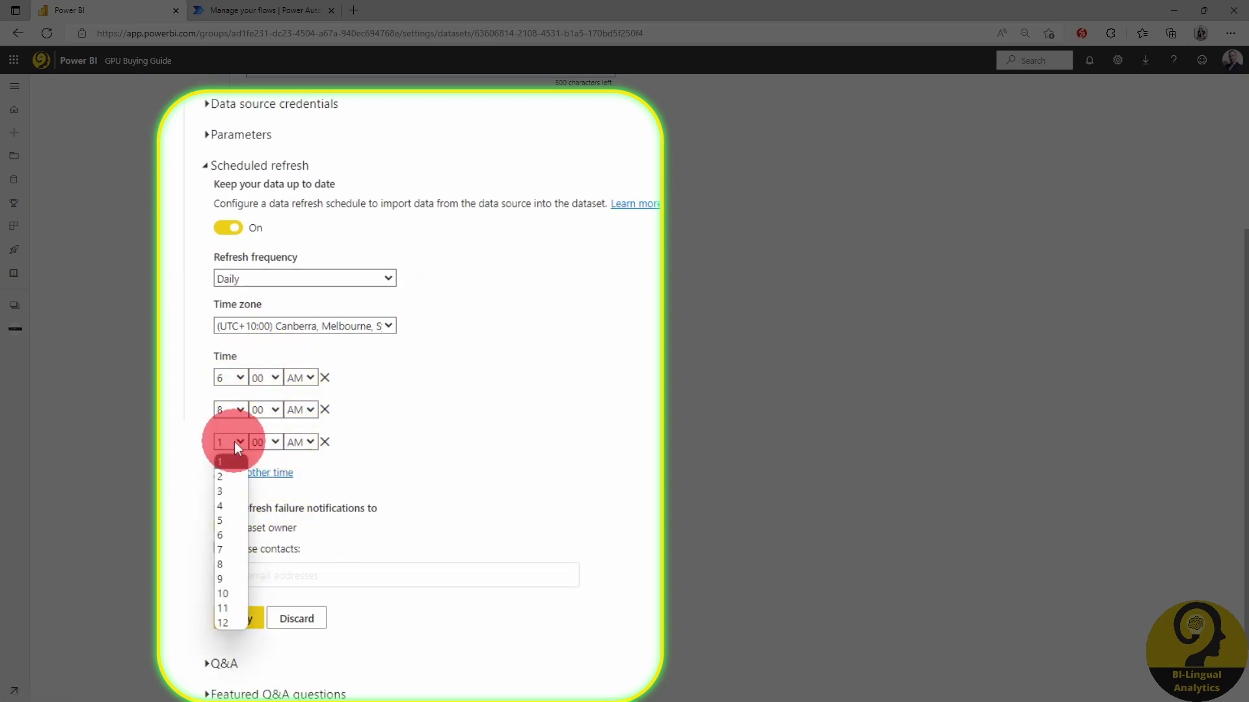
click(219, 581)
click(266, 442)
click(266, 477)
Step: Add a fourth and a fifth daily refresh time to the schedule, at 11:30 AM and 1:00 PM
click(270, 473)
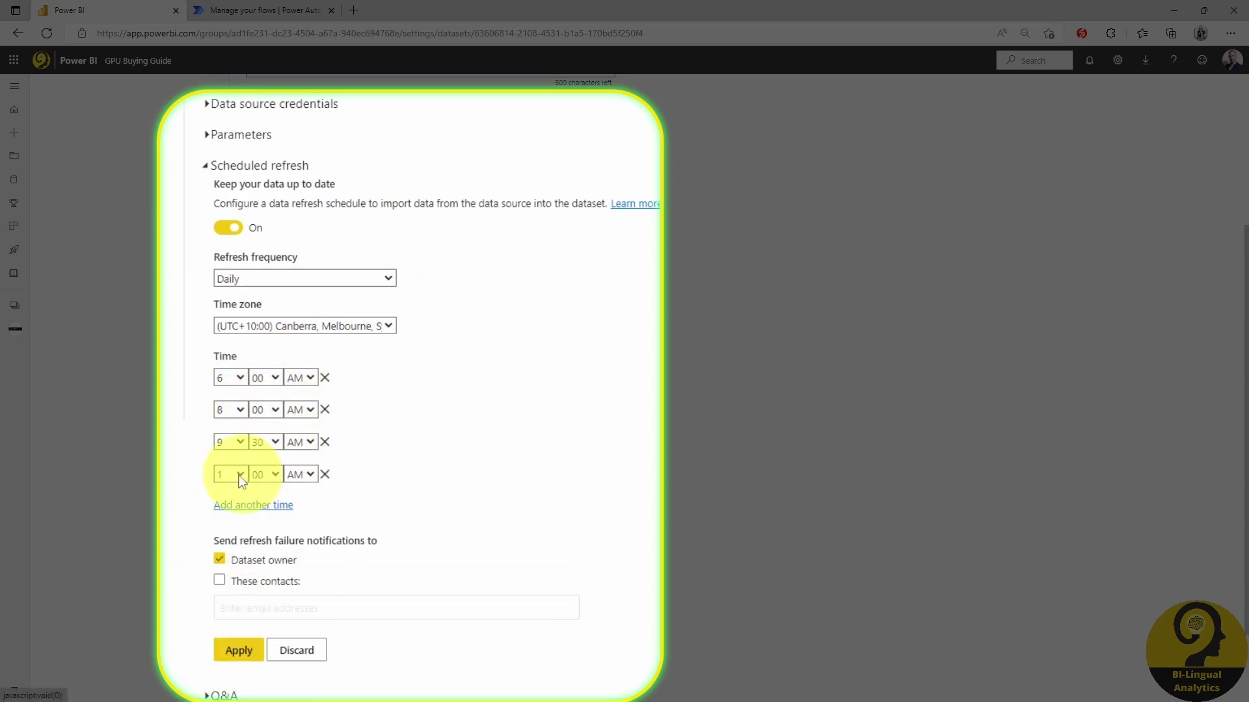
click(234, 474)
click(224, 640)
click(267, 506)
click(233, 506)
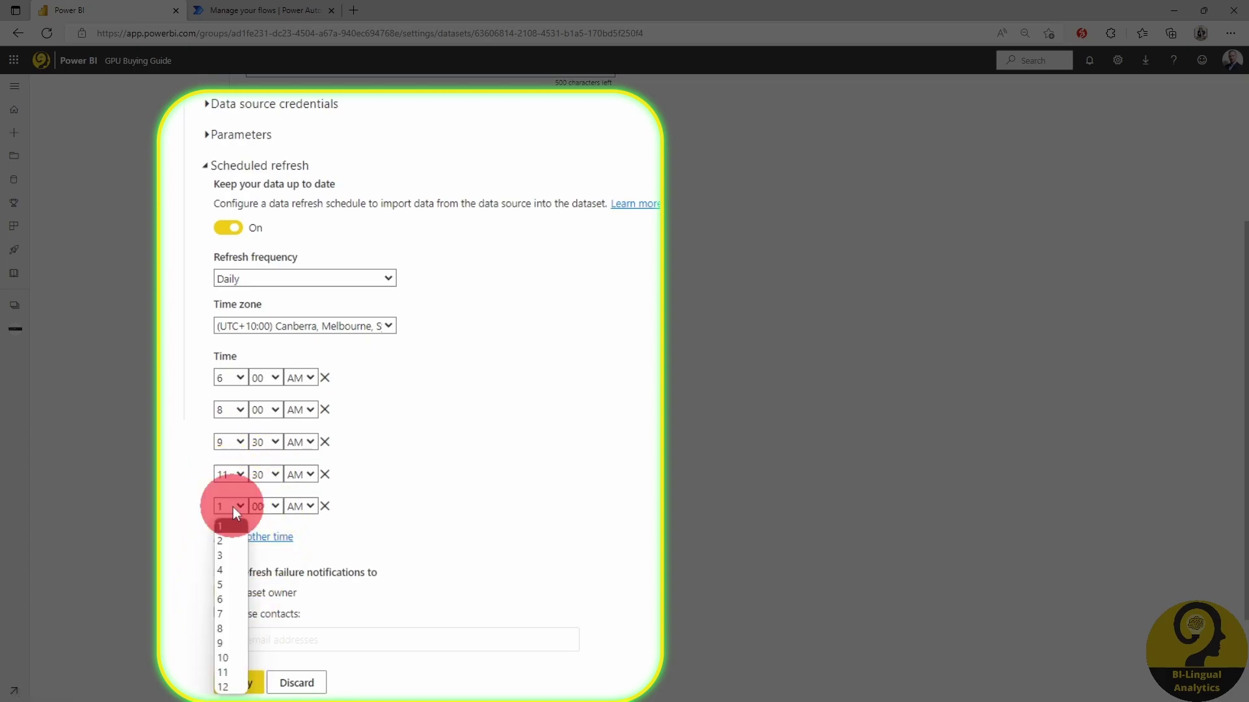
click(221, 525)
click(299, 506)
click(296, 535)
Step: Add a sixth and a seventh daily refresh time to the schedule, at 3:00 PM and 5:00 PM
click(268, 537)
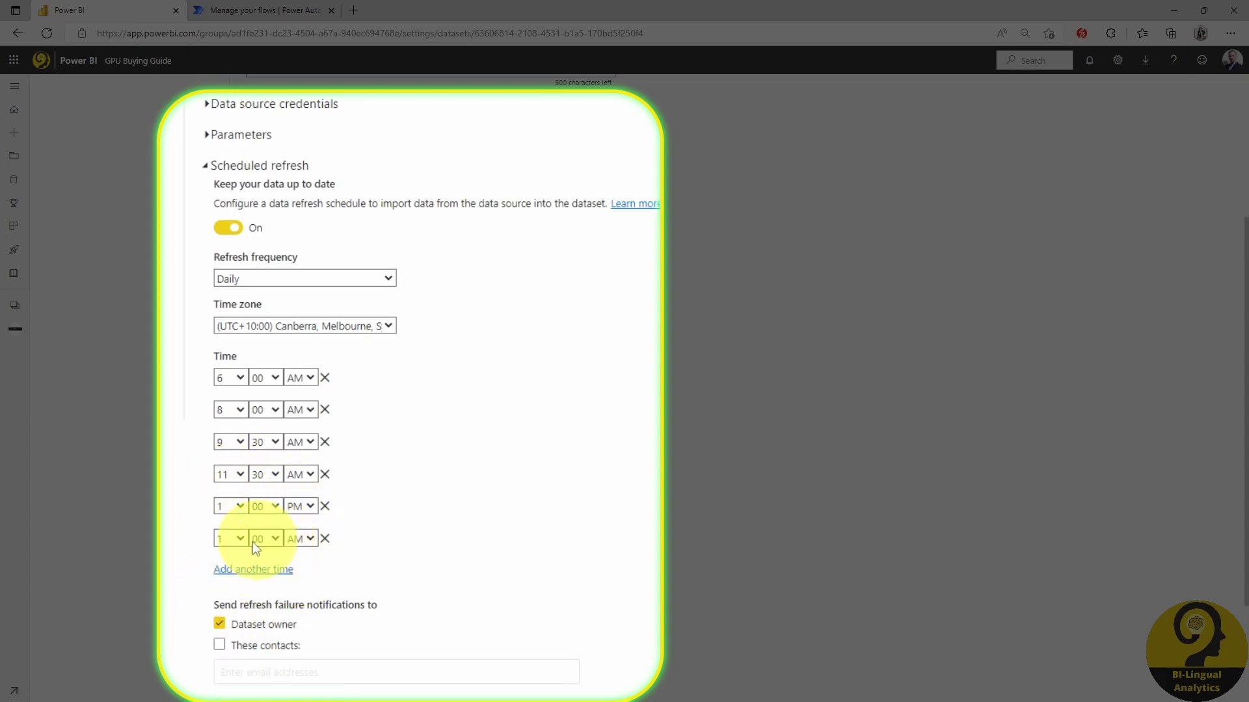
click(233, 539)
click(229, 604)
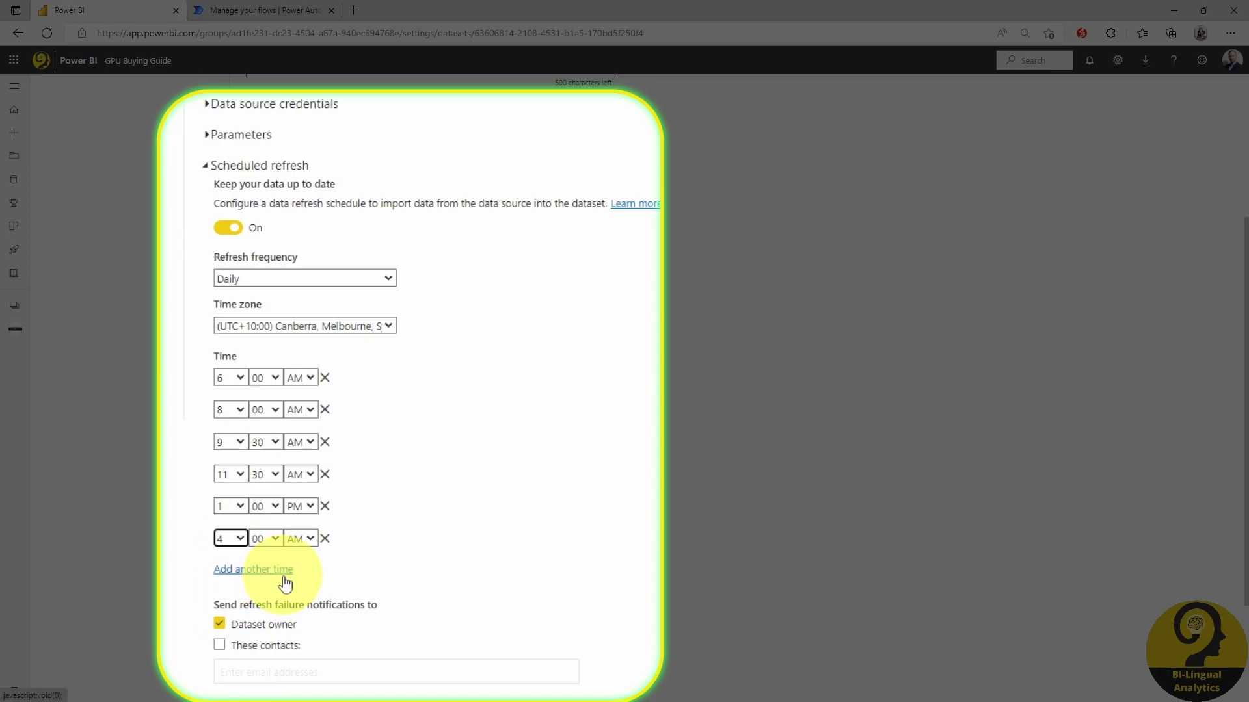
click(233, 538)
click(224, 582)
click(263, 570)
click(233, 650)
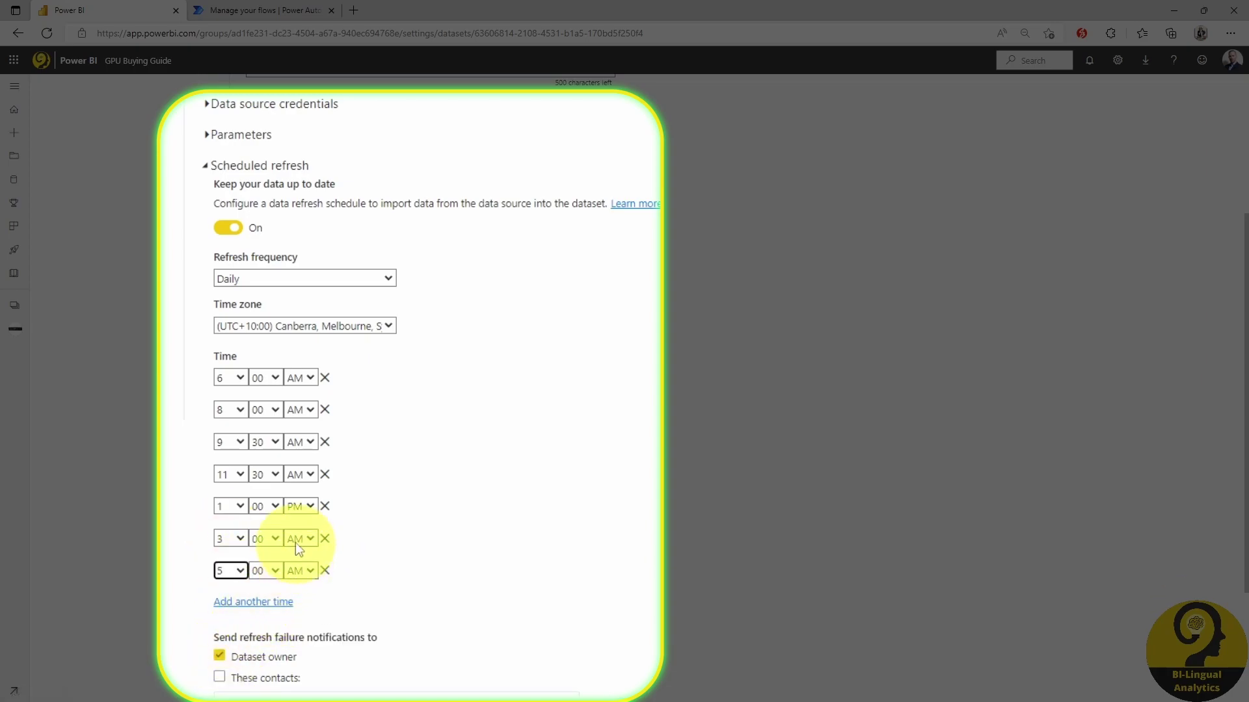
click(302, 570)
click(300, 593)
Step: Add a final daily refresh time at 9:00 PM and apply the refresh schedule
click(276, 603)
click(227, 600)
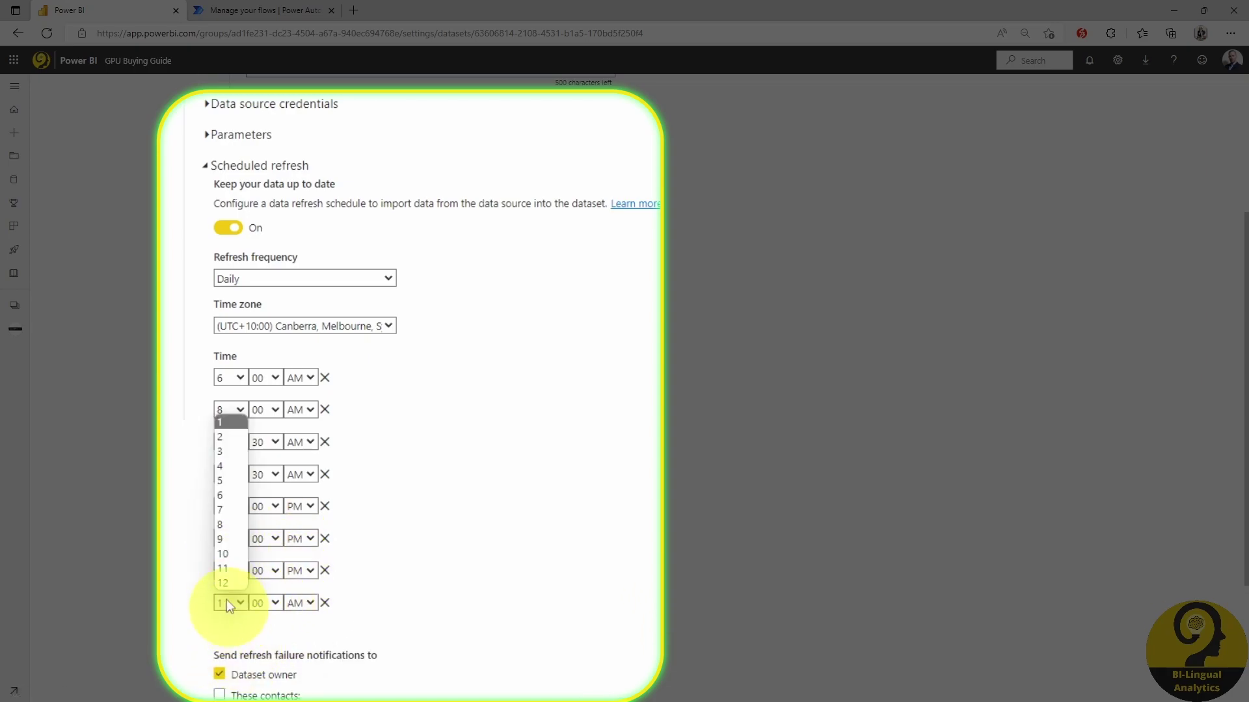
click(228, 552)
scroll(527, 529, down, 2)
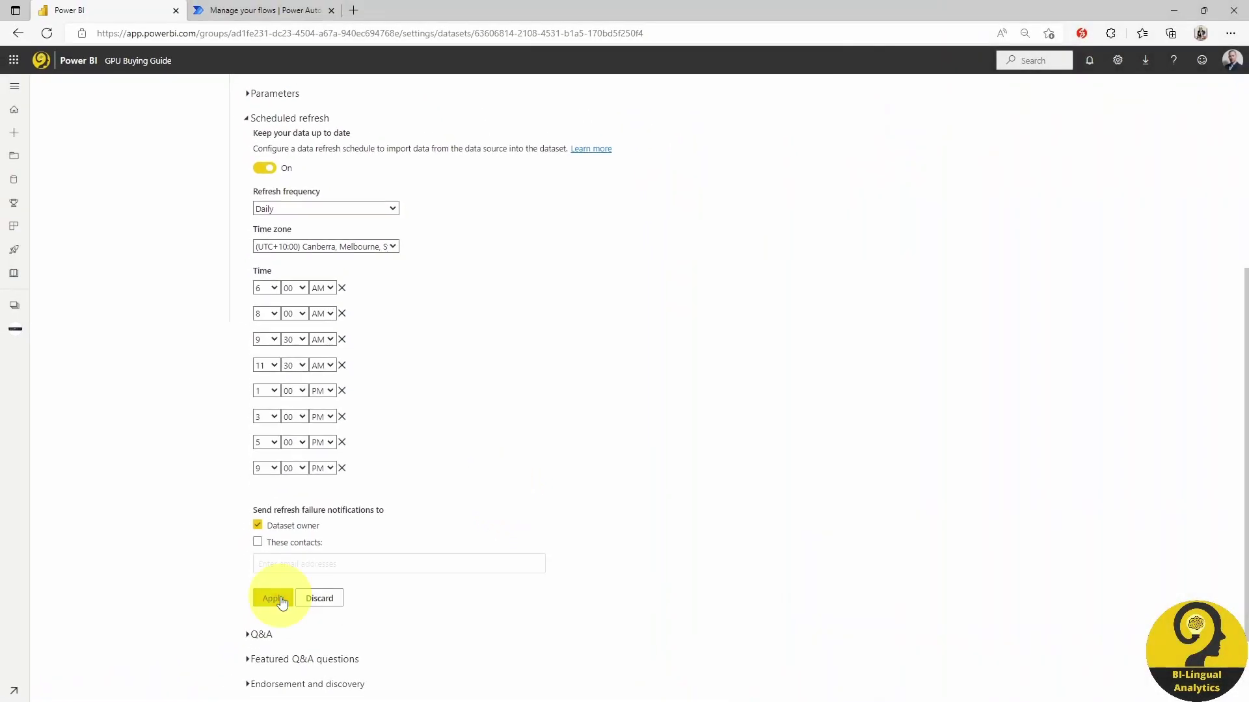
click(239, 648)
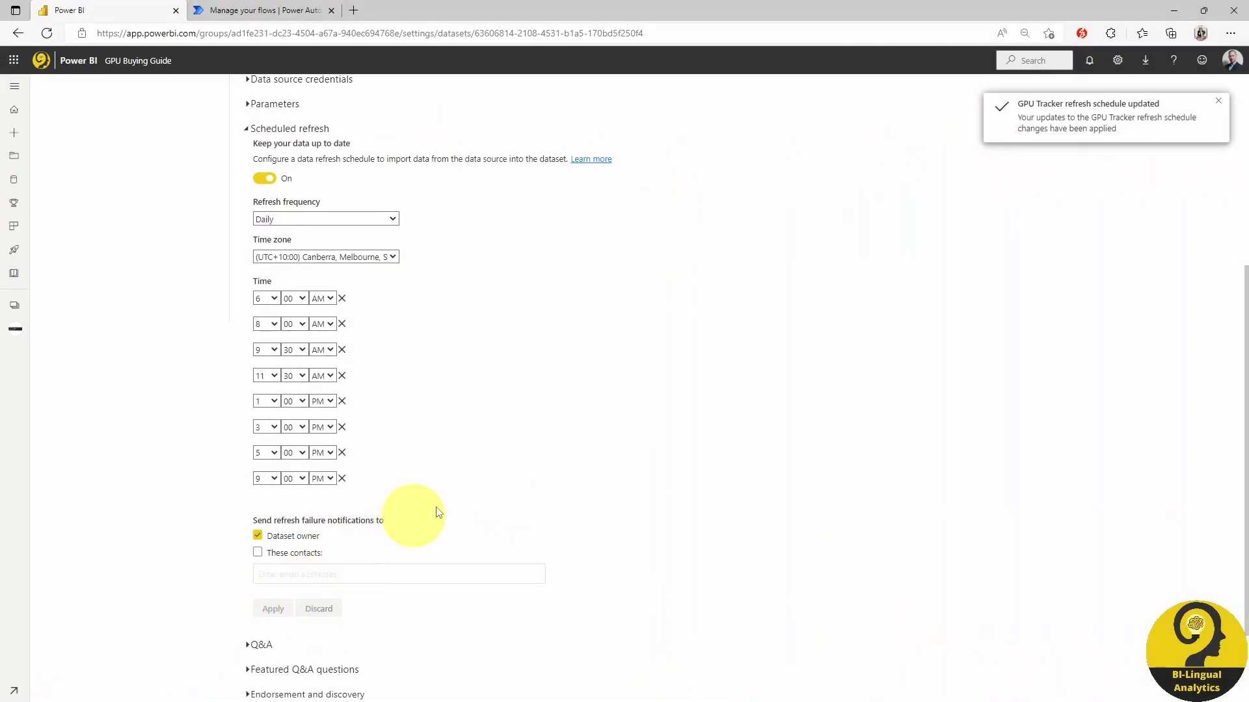
Step: Return to the GPU Buying Guide workspace and check the next refresh time of the GPU Tracker dataset
click(139, 62)
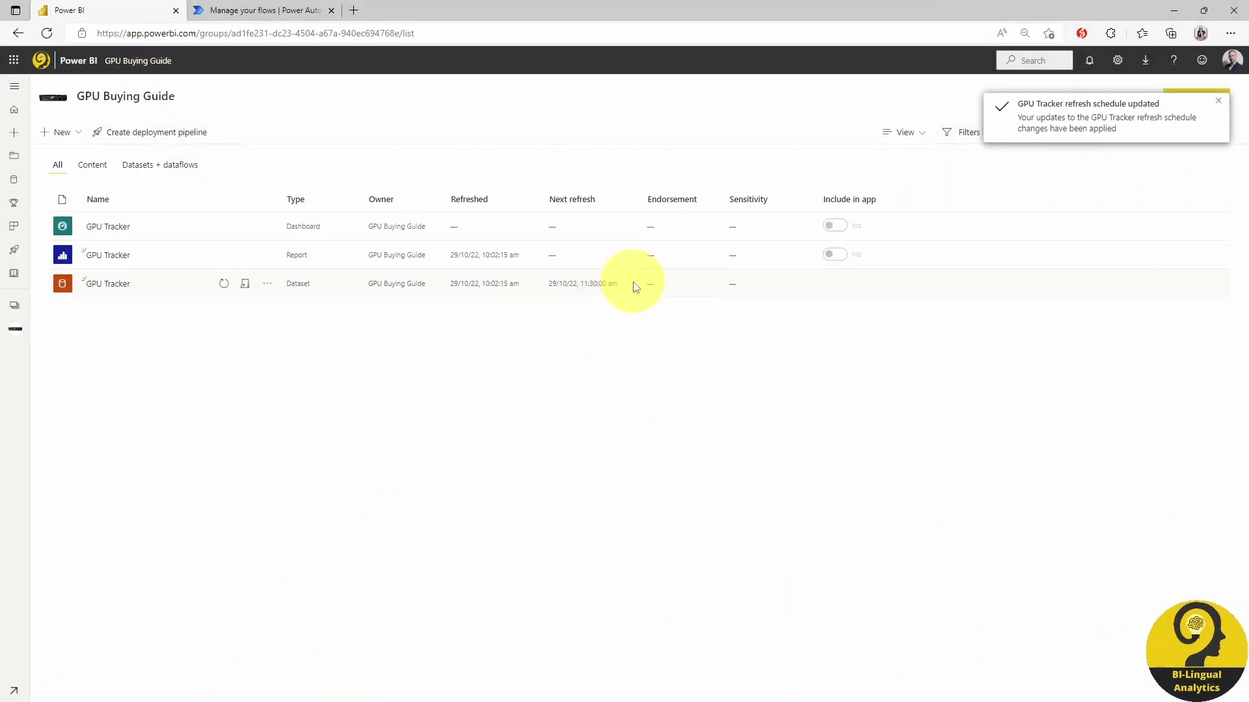
drag(635, 287, 550, 284)
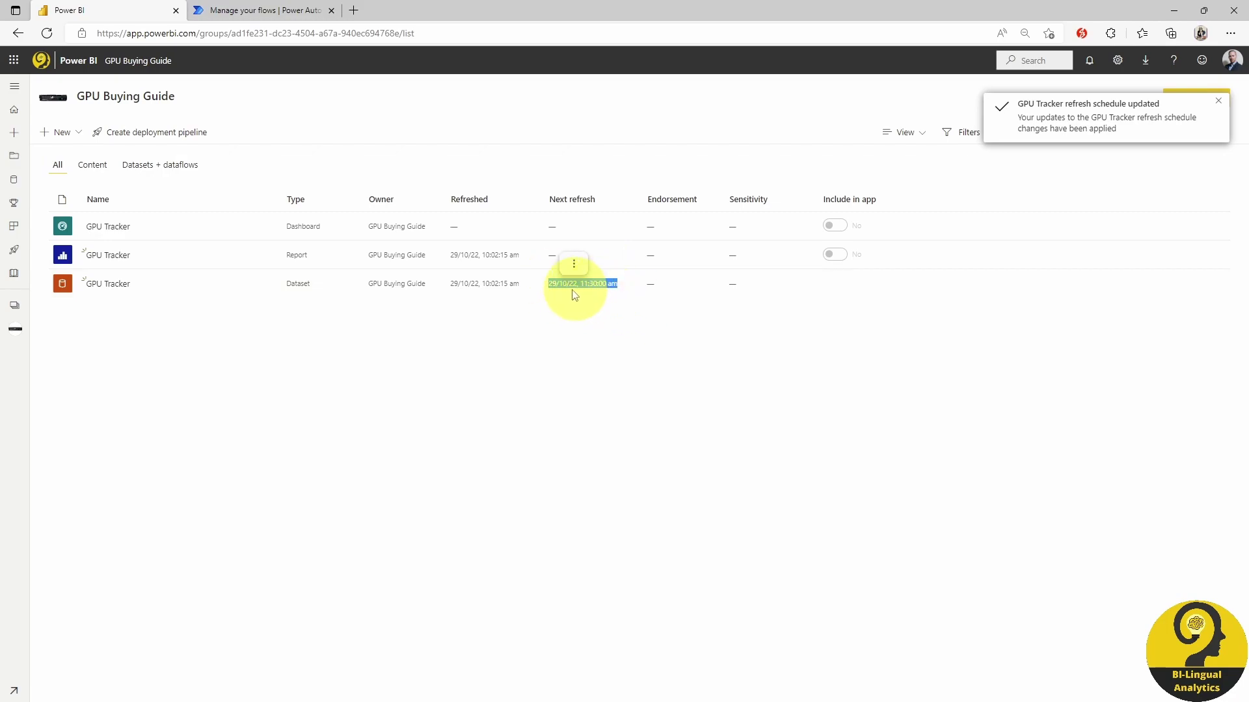